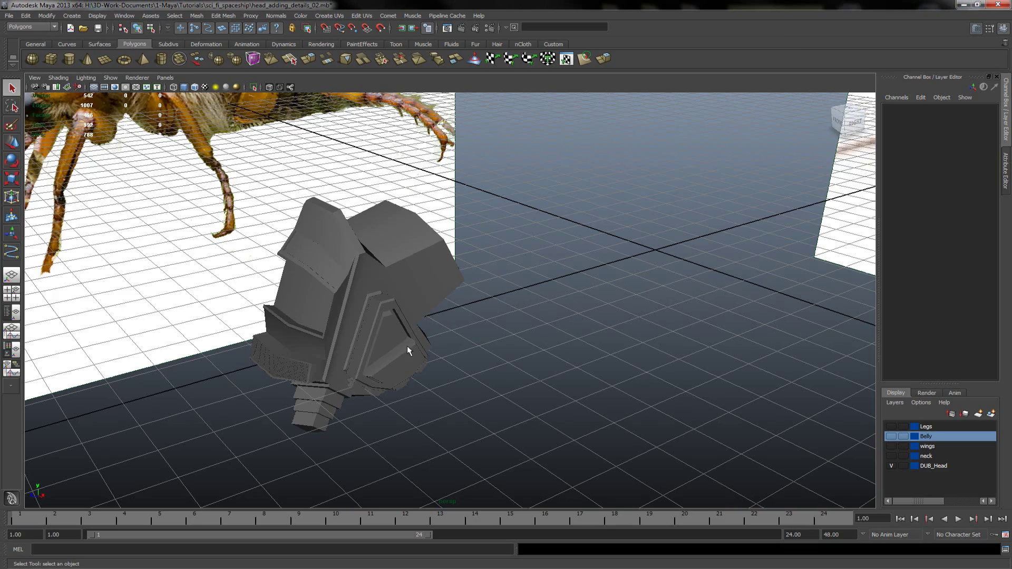
Step: Examine the front, side and lower details of the head model and highlight the DUB_Head layer
left_click_drag(402, 343, 373, 172, "alt")
left_click_drag(559, 331, 519, 293, "alt")
middle_click_drag(580, 290, 597, 232, "alt")
left_click_drag(598, 235, 518, 276, "alt")
middle_click_drag(517, 276, 519, 220, "alt")
left_click_drag(518, 220, 492, 290, "alt")
left_click_drag(506, 256, 500, 275, "alt")
left_click(943, 466)
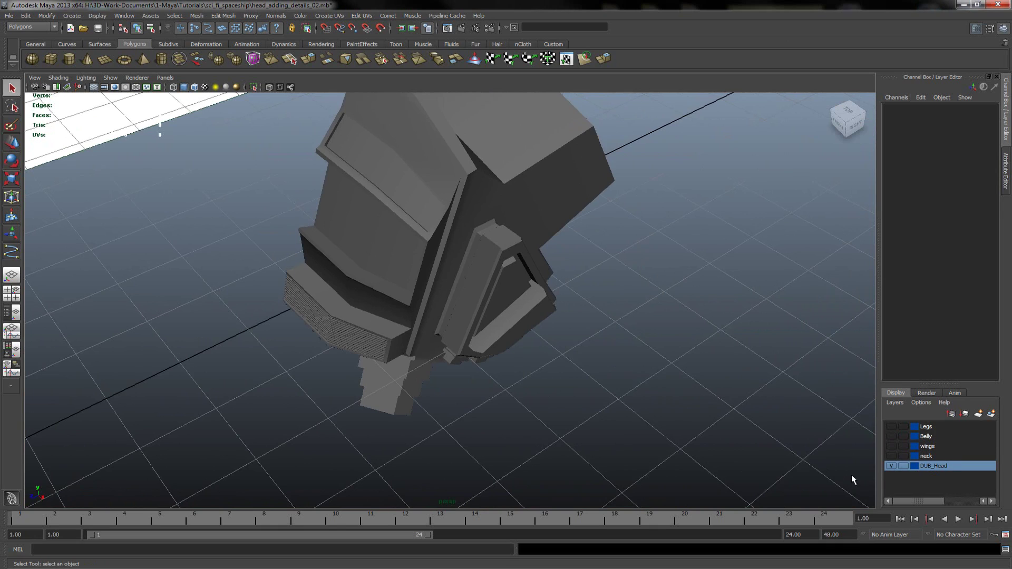
Step: Select the head mesh and hide all cameras together with their reference image planes in the perspective view
left_click(335, 324)
left_click_drag(335, 324, 562, 265, "alt")
left_click_drag(388, 273, 441, 283, "alt")
right_click_drag(526, 290, 464, 297, "alt")
middle_click_drag(464, 297, 453, 362, "alt")
right_click_drag(567, 315, 369, 286, "alt")
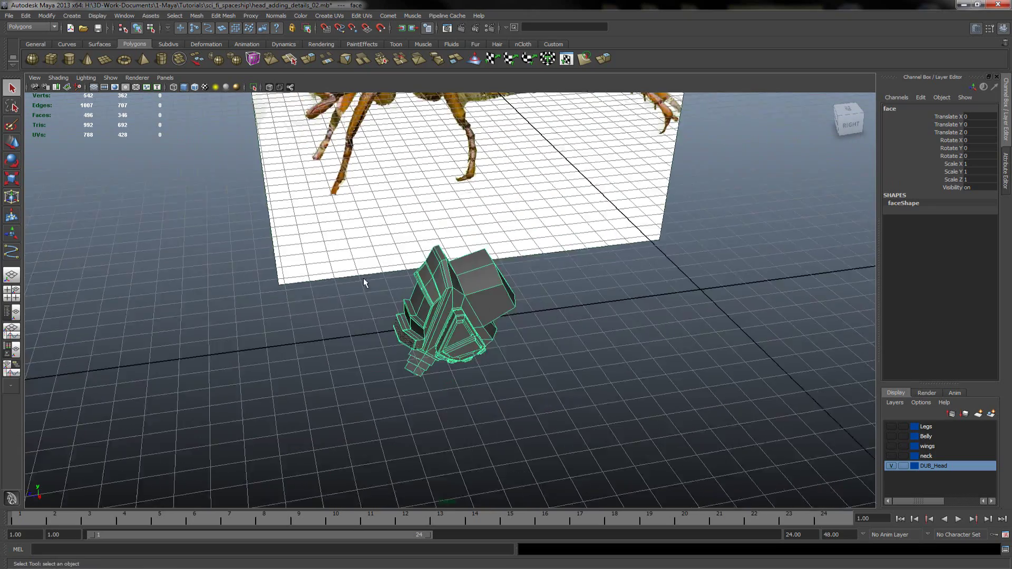
left_click_drag(387, 386, 456, 297, "alt")
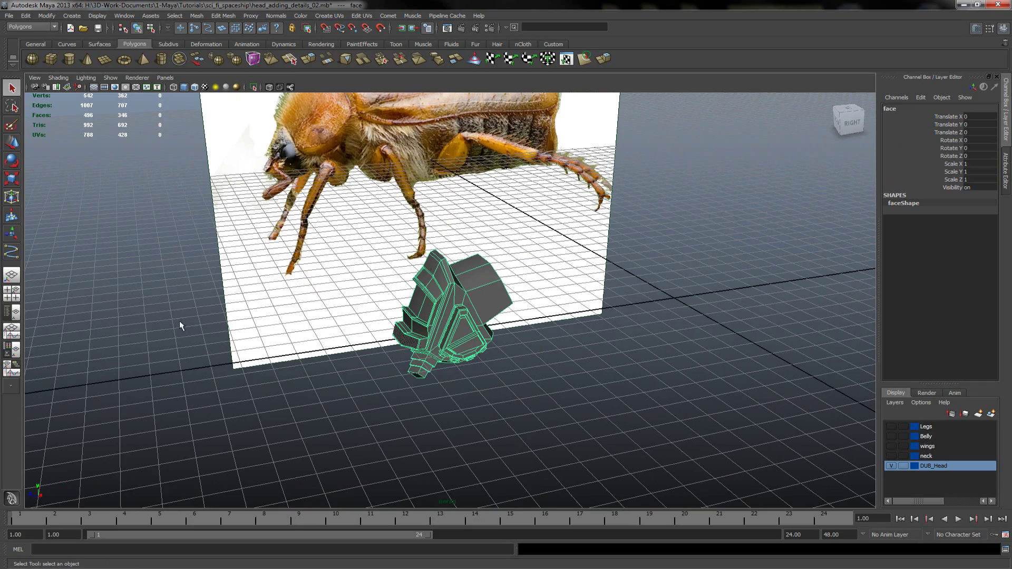
left_click_drag(509, 322, 578, 309, "alt")
left_click_drag(597, 195, 191, 11, "alt")
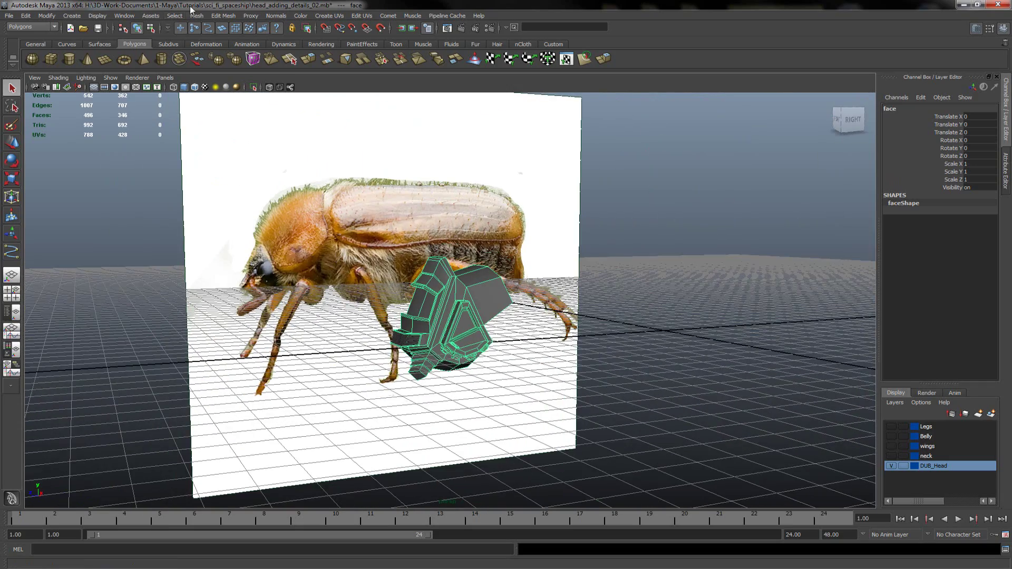
left_click(125, 15)
mouse_move(128, 63)
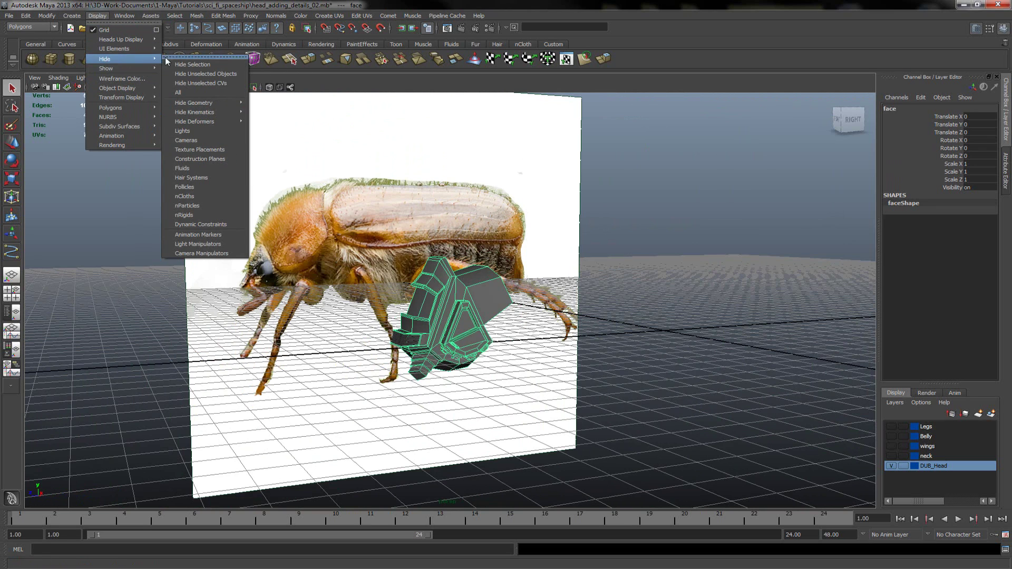
mouse_move(216, 118)
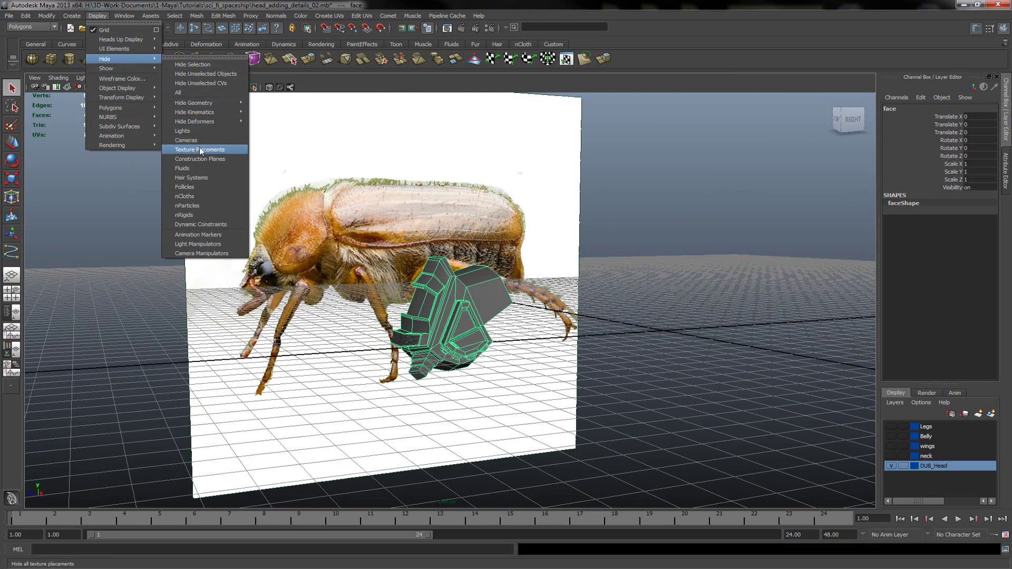
left_click(197, 139)
Step: Examine the head up close and compare it with the beetle reference images in the four-view layout
left_click_drag(429, 321, 463, 354, "alt")
right_click_drag(463, 355, 634, 362, "alt")
middle_click_drag(486, 367, 429, 241, "alt")
left_click_drag(443, 261, 403, 268, "alt")
right_click_drag(404, 268, 506, 274, "alt")
middle_click_drag(440, 253, 474, 377, "alt")
left_click_drag(370, 311, 416, 298, "alt")
left_click(12, 293)
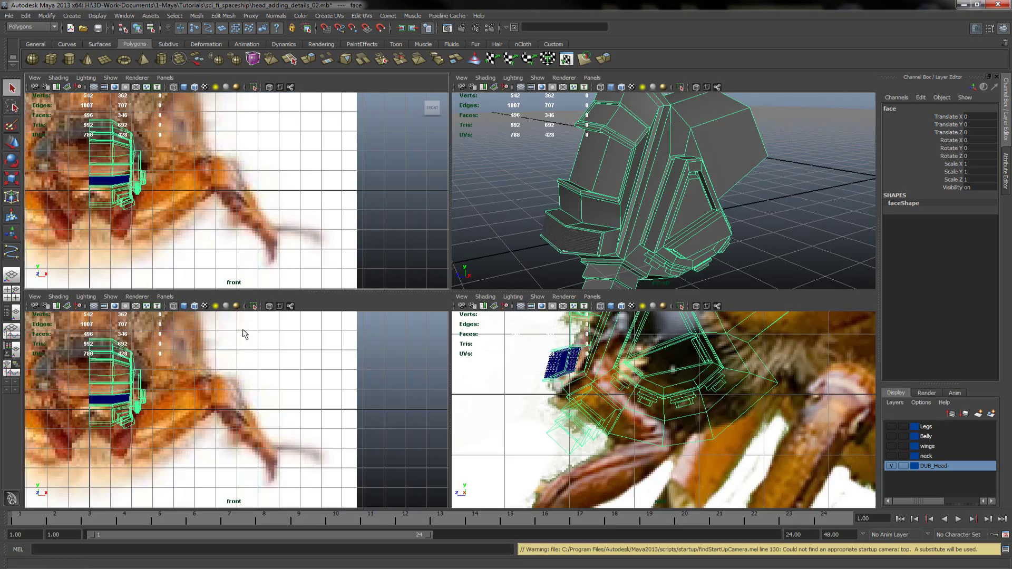
scroll(328, 381, "down", 3)
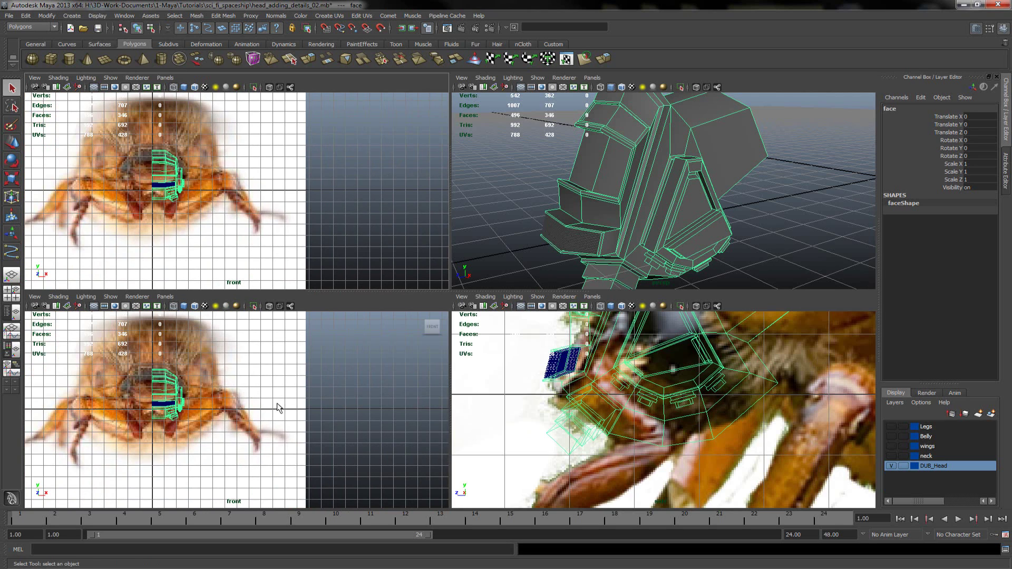
left_click(494, 190)
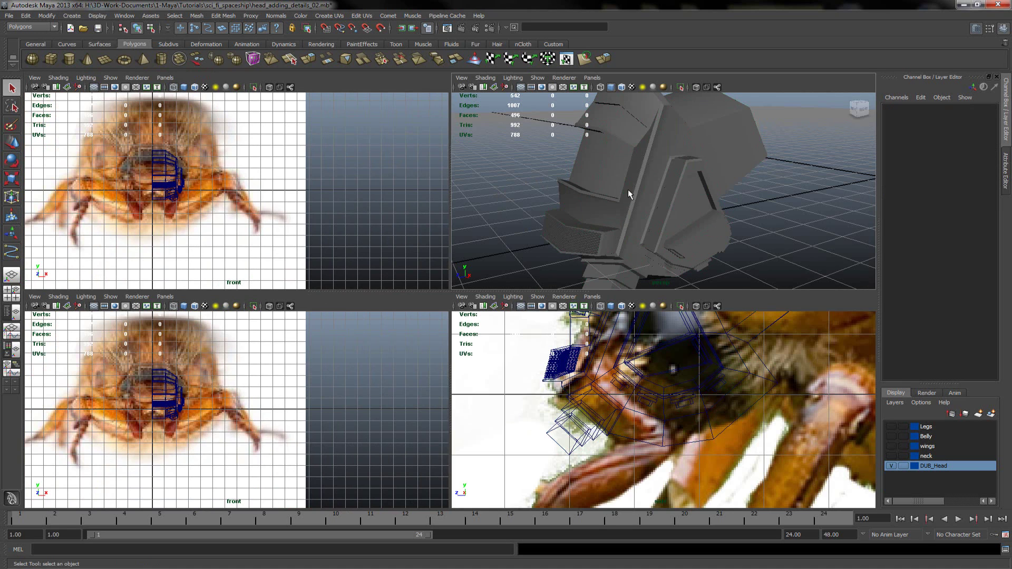
key("space")
middle_click_drag(482, 258, 479, 285, "alt")
left_click_drag(478, 285, 442, 281, "alt")
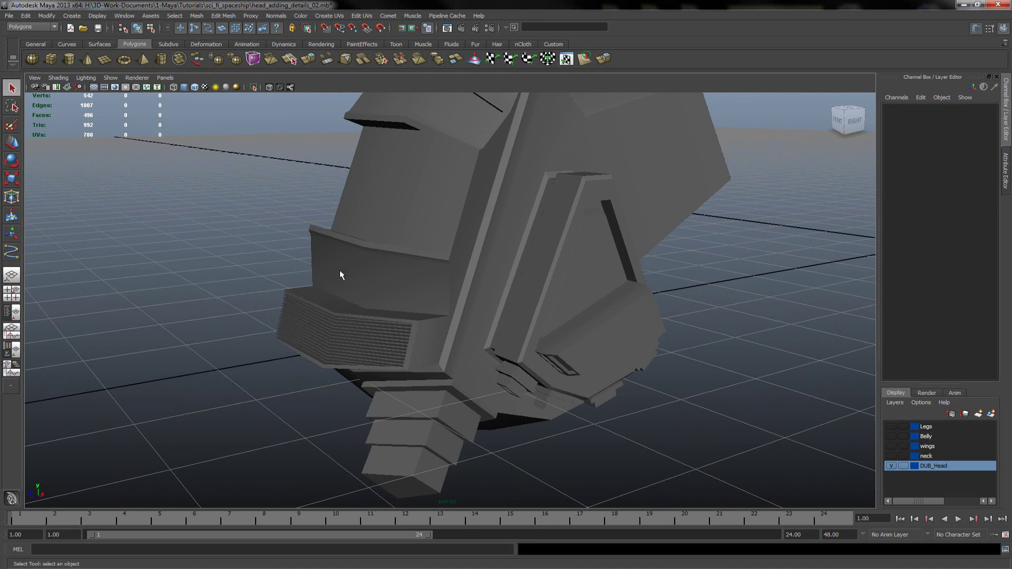
Step: Frame the head mesh and duplicate it in place
left_click(402, 277)
key("f")
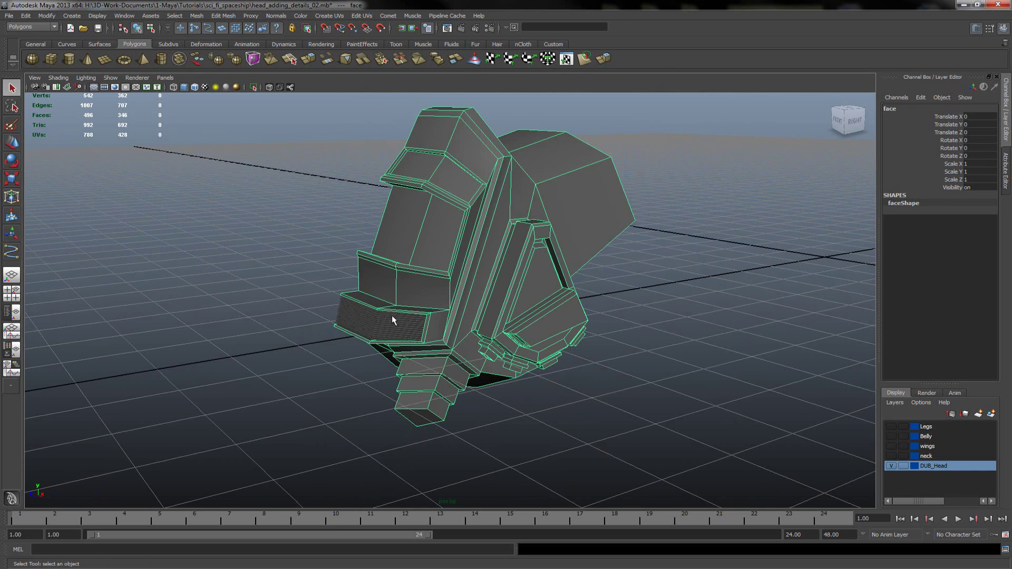
key("ctrl+d")
left_click_drag(417, 313, 536, 203, "alt")
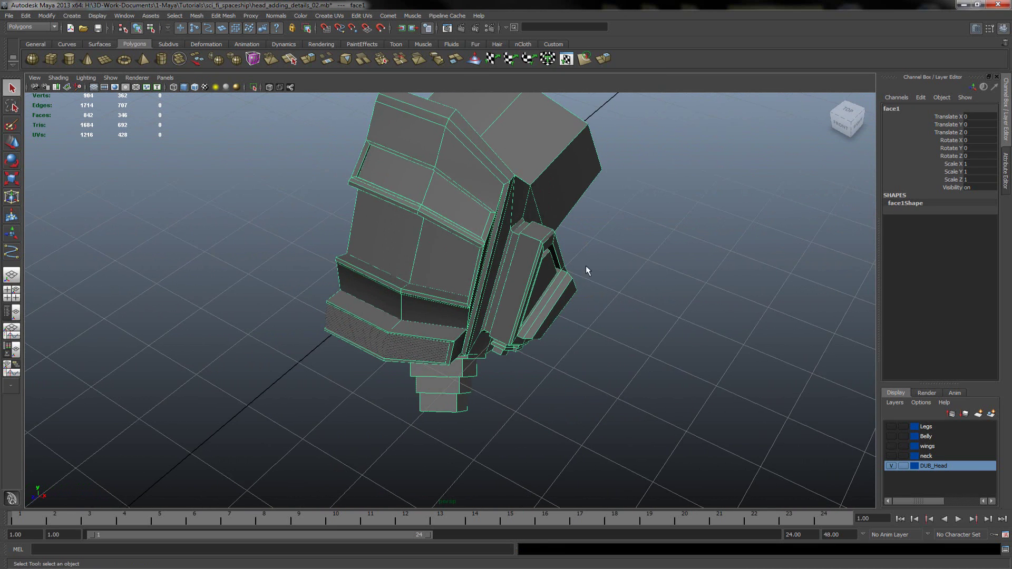
left_click_drag(425, 253, 605, 285, "alt")
Step: Create a new display layer named _backup_head with a red layer color
left_click(979, 414)
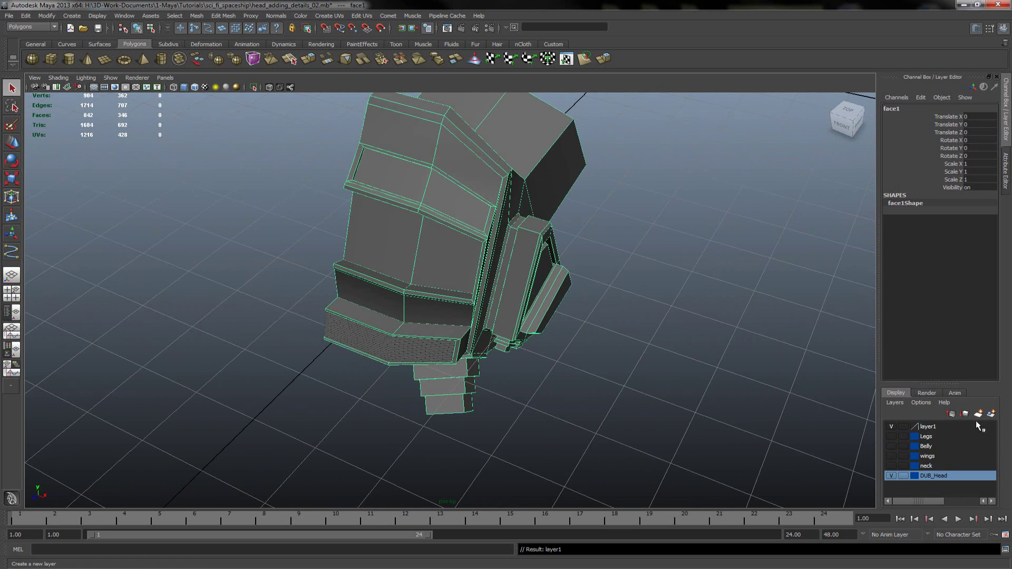
double_click(929, 427)
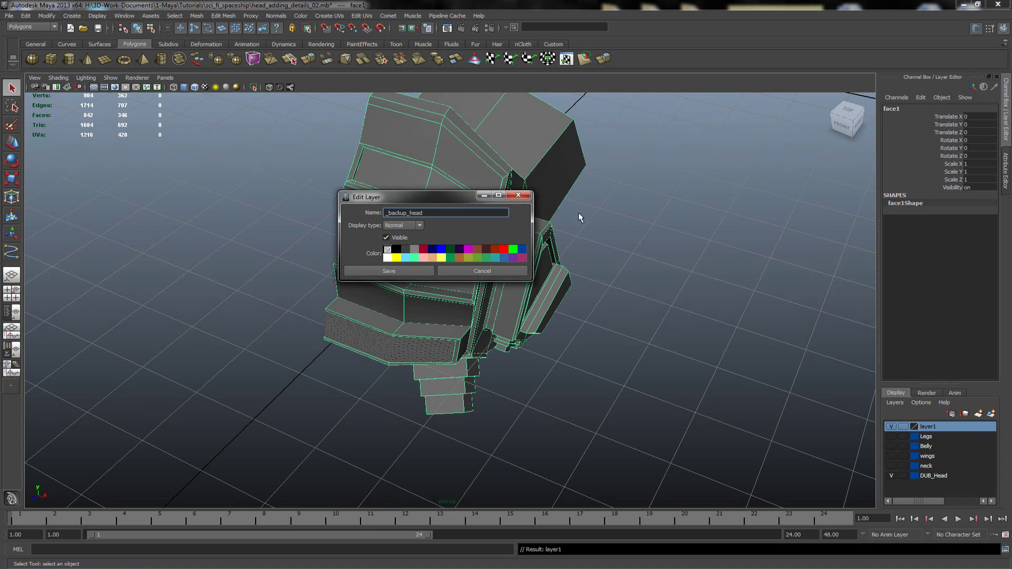
left_click(425, 272)
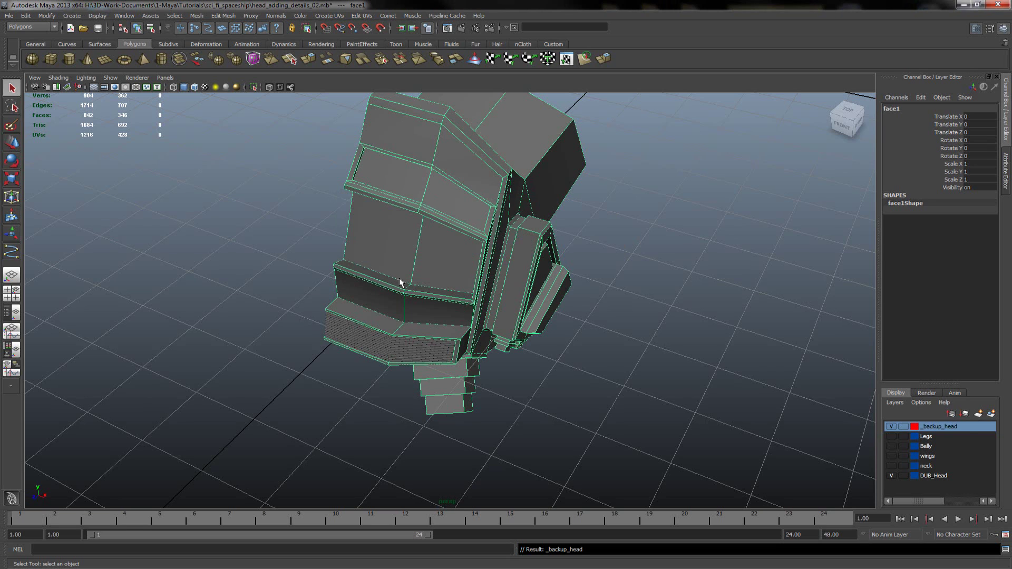
Step: Add the duplicated head to the _backup_head layer, check its visibility and leave the layer hidden
right_click(953, 427)
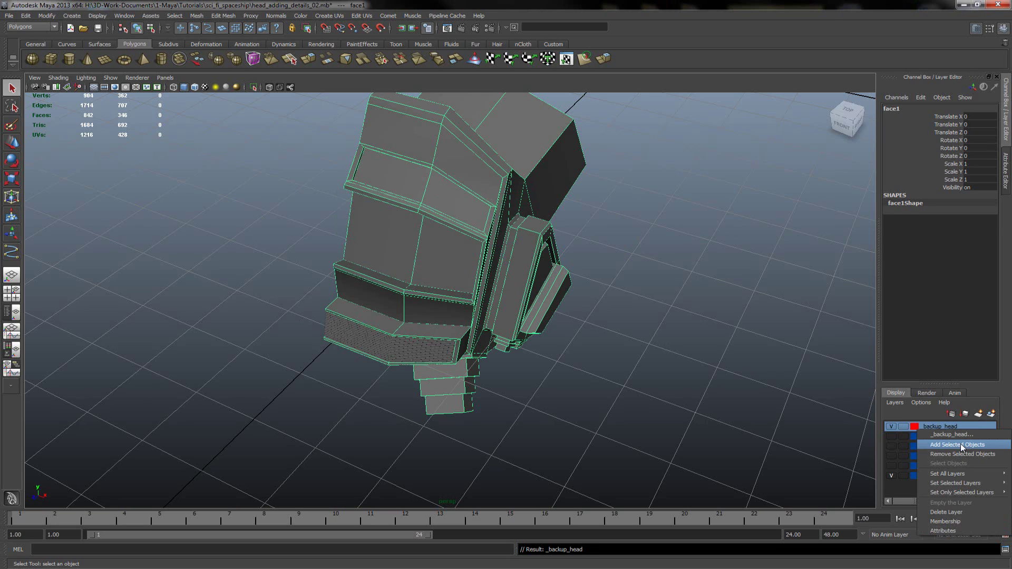
left_click(956, 445)
left_click(891, 426)
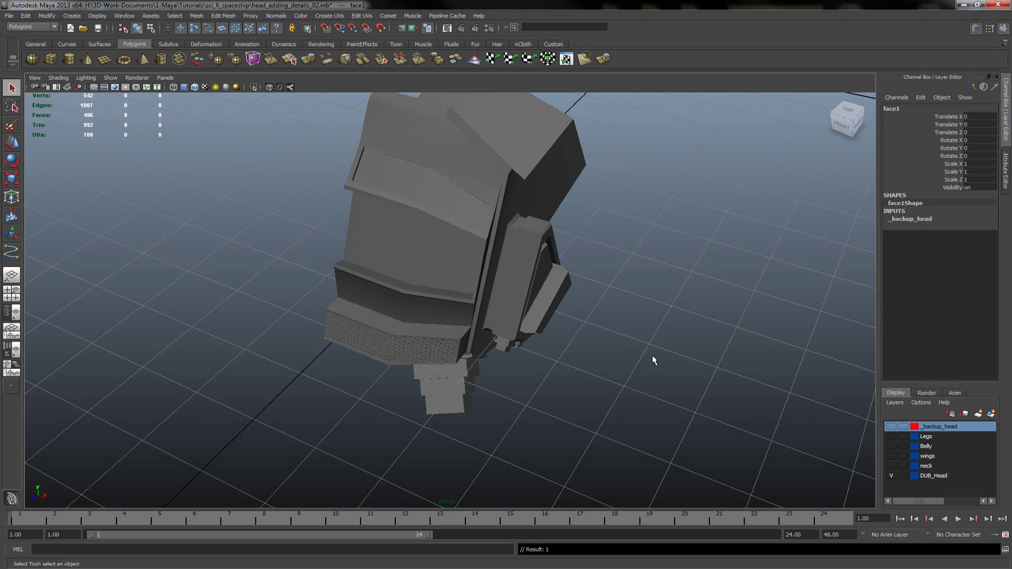
left_click_drag(655, 357, 488, 362, "alt")
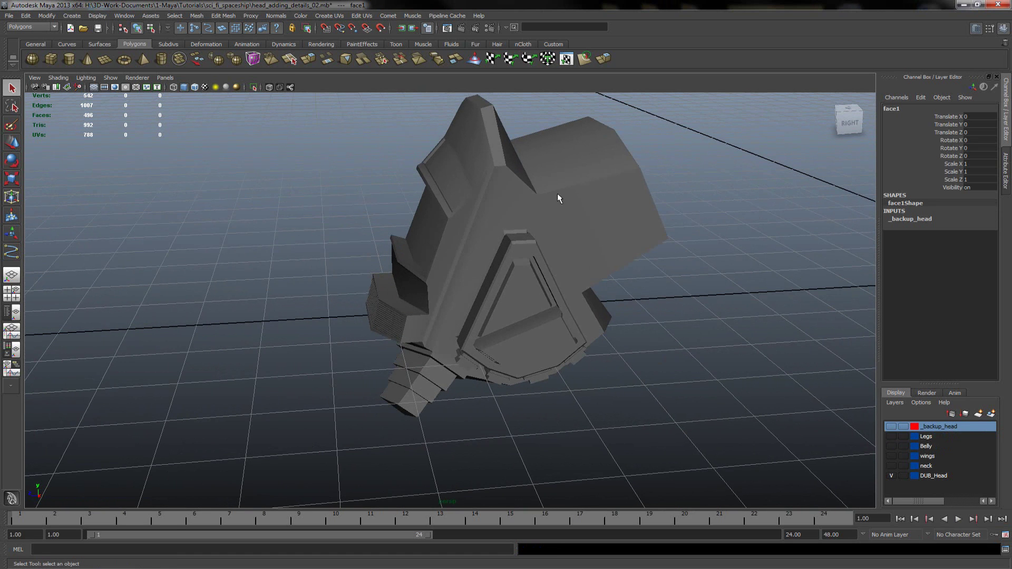
left_click(891, 427)
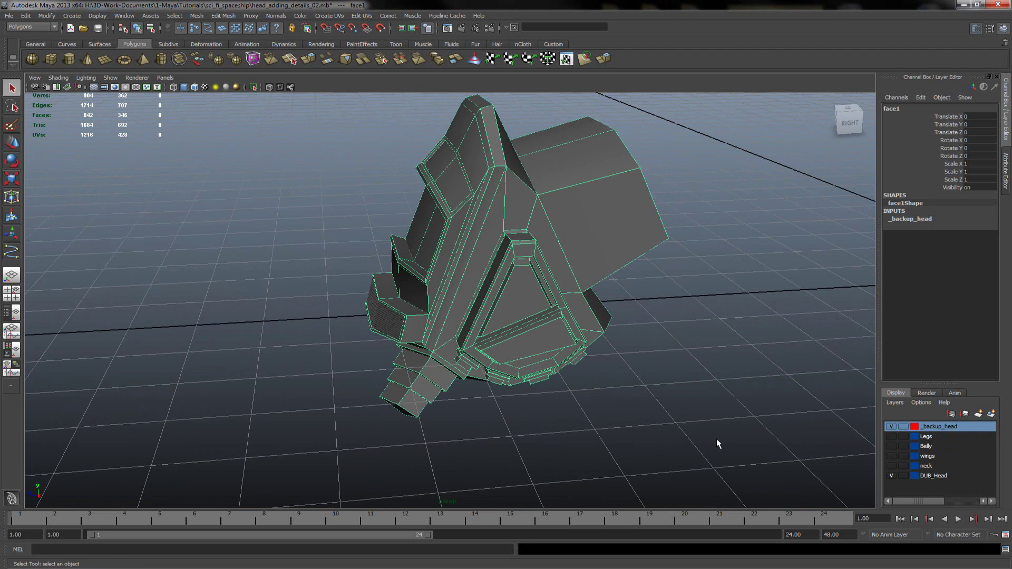
left_click(896, 427)
Step: Select the continuous band of head faces surrounding the raised triangular side panel
left_click_drag(659, 422, 467, 355, "alt")
right_click_drag(374, 337, 567, 348, "alt")
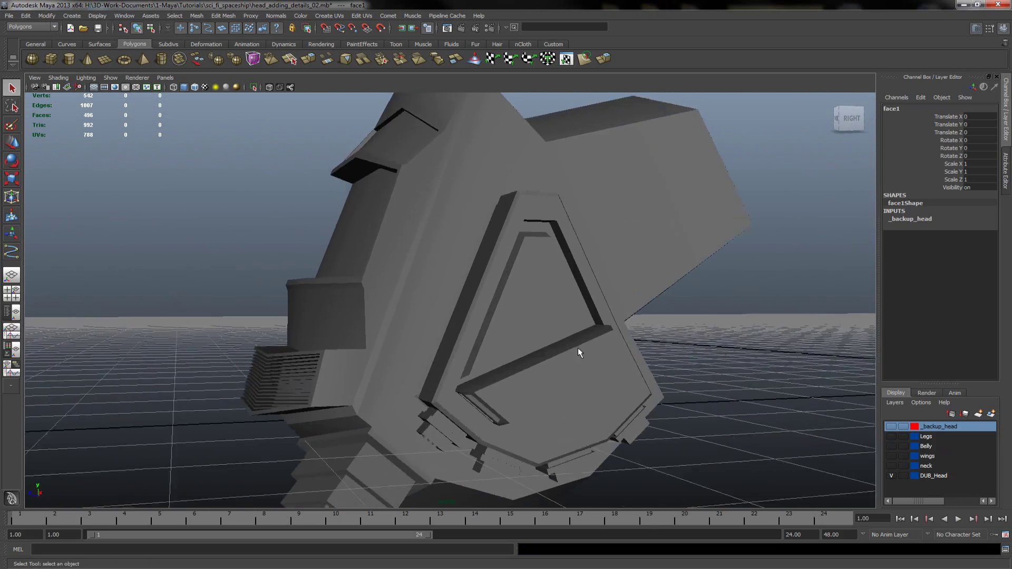
middle_click_drag(533, 364, 513, 258, "alt")
left_click_drag(475, 348, 457, 257, "alt")
left_click(471, 369)
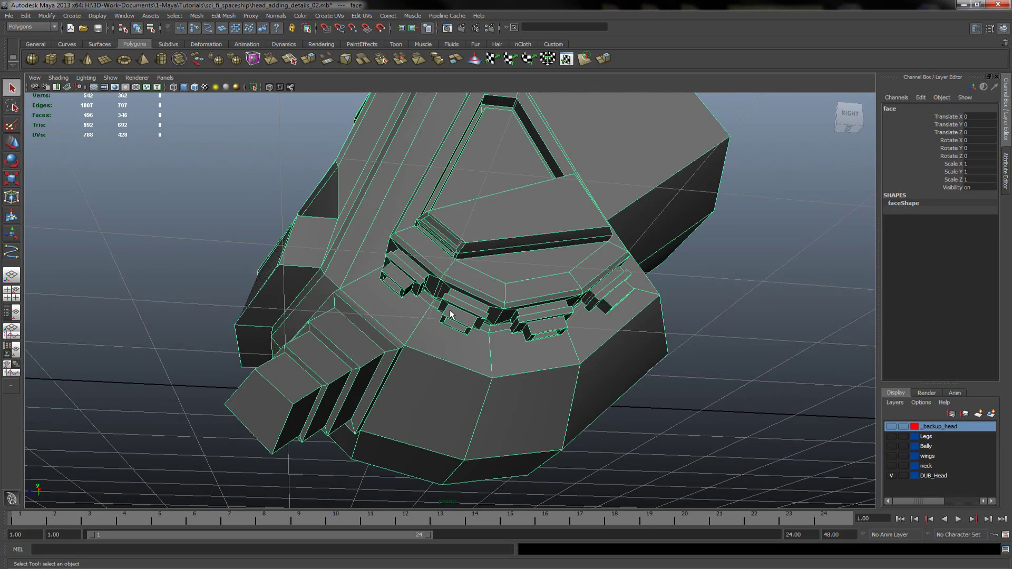
left_click_drag(436, 313, 456, 271, "alt")
right_click_drag(453, 287, 452, 258)
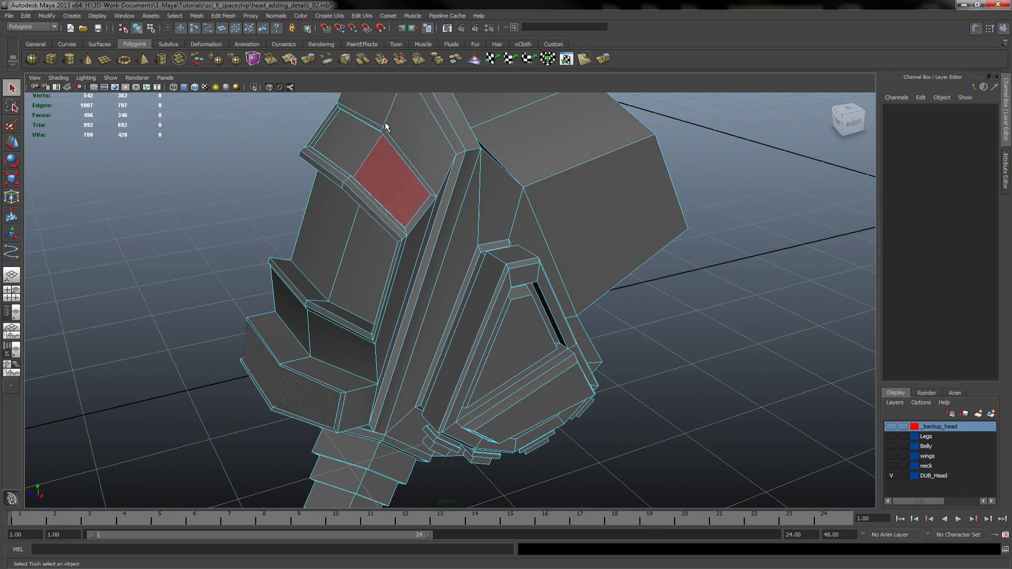
left_click_drag(435, 475, 413, 249, "alt")
left_click(413, 249)
left_click(474, 175, "shift")
left_click_drag(597, 330, 551, 285, "alt")
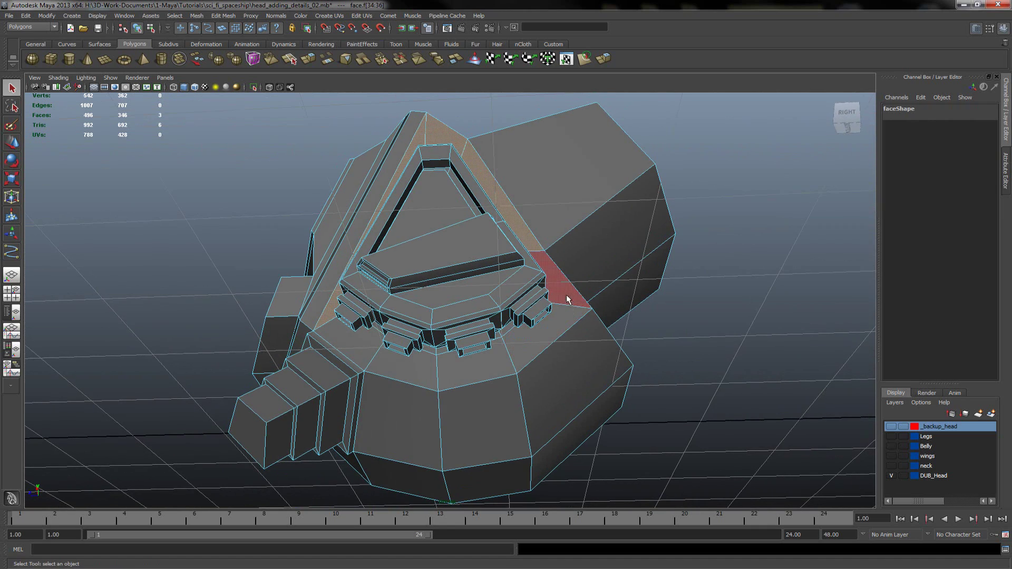
left_click(564, 296, "shift")
left_click(537, 348, "shift")
left_click(475, 364, "shift")
left_click(414, 361, "shift")
left_click(352, 341, "shift")
left_click_drag(334, 320, 426, 272, "alt")
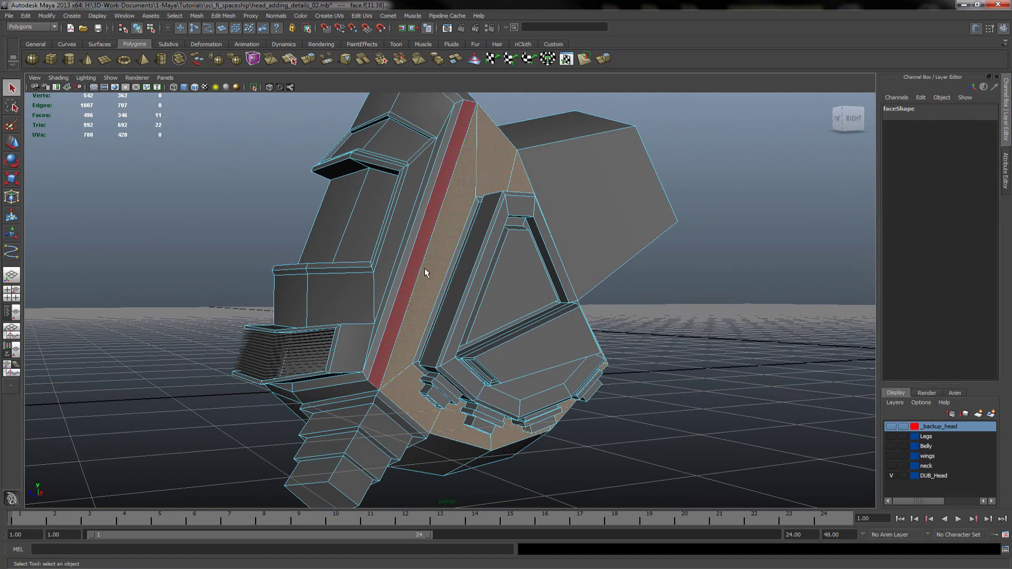
Step: Extrude the selected band with Keep Faces Together off and a Local Translate Z of 1
left_click(223, 16)
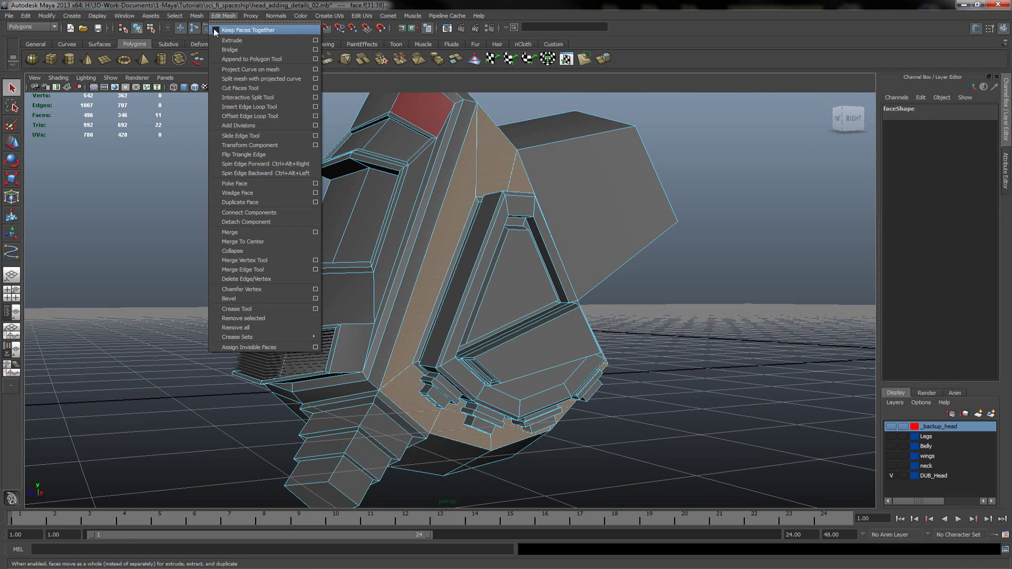
left_click(215, 30)
left_click(223, 15)
left_click(216, 30)
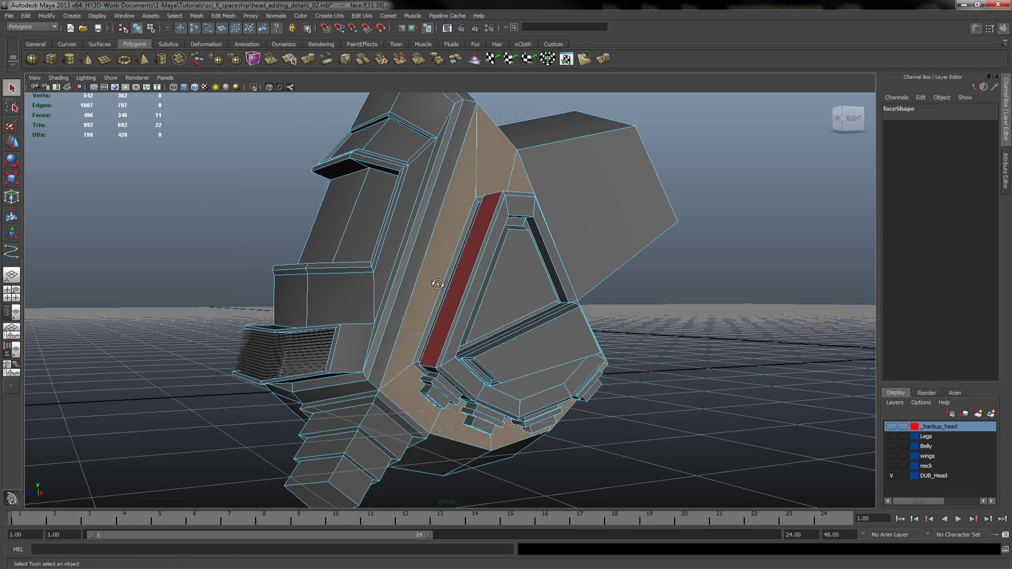
left_click_drag(429, 292, 389, 312, "alt")
right_click_drag(389, 312, 448, 301, "alt")
right_click_drag(460, 138, 461, 160, "shift")
left_click_drag(445, 209, 392, 335, "alt")
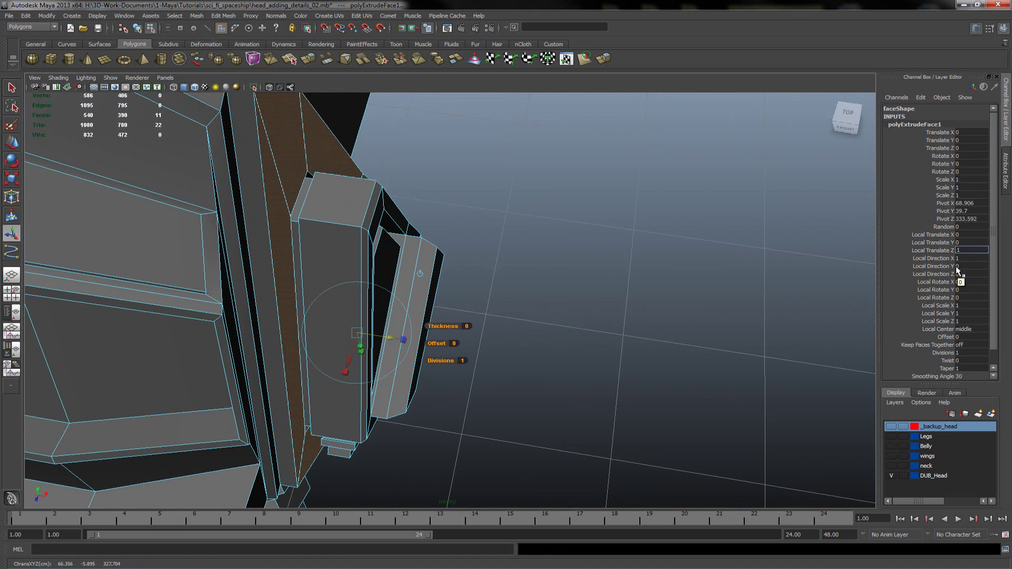
key("Return")
Step: Set the extrusion's Local Scale X, Y and Z to 0.9, then finish the extrude and deselect the faces
left_click_drag(633, 280, 490, 295, "alt")
left_click_drag(963, 303, 966, 318)
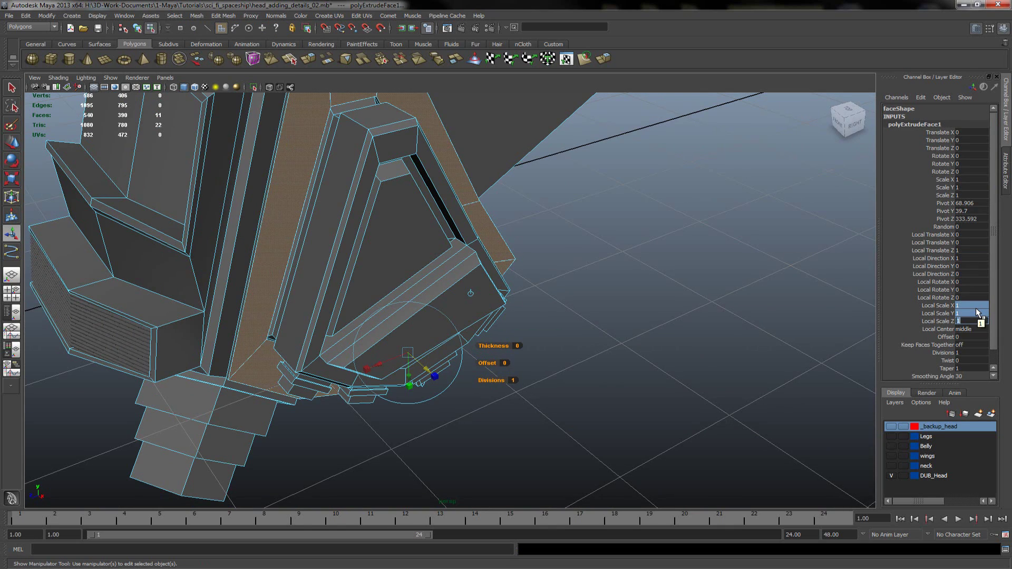
type(".9")
key("Return")
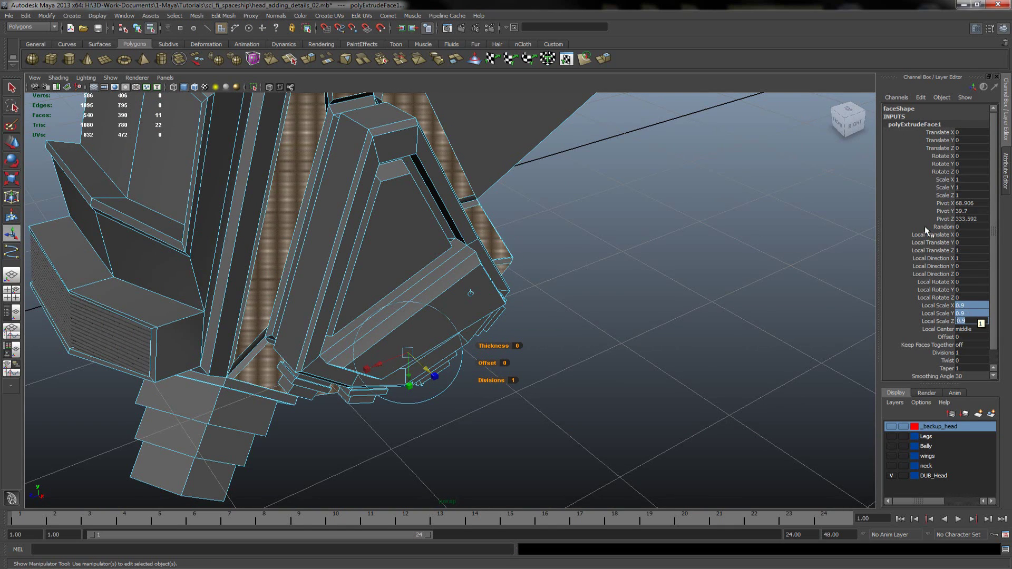
left_click_drag(749, 221, 469, 301, "alt")
middle_click_drag(469, 301, 440, 410, "alt")
key("q")
right_click_drag(536, 268, 567, 252)
left_click(274, 338)
Step: Select the six adjoining large faces on the rounded underside of the head behind the stepped chin
left_click_drag(273, 341, 464, 282, "alt")
middle_click_drag(463, 283, 610, 132, "alt")
right_click_drag(426, 225, 433, 248)
left_click(437, 242)
left_click(514, 238, "shift")
left_click(630, 208, "shift")
left_click(631, 211, "shift")
left_click(666, 342, "shift")
left_click(535, 382, "shift")
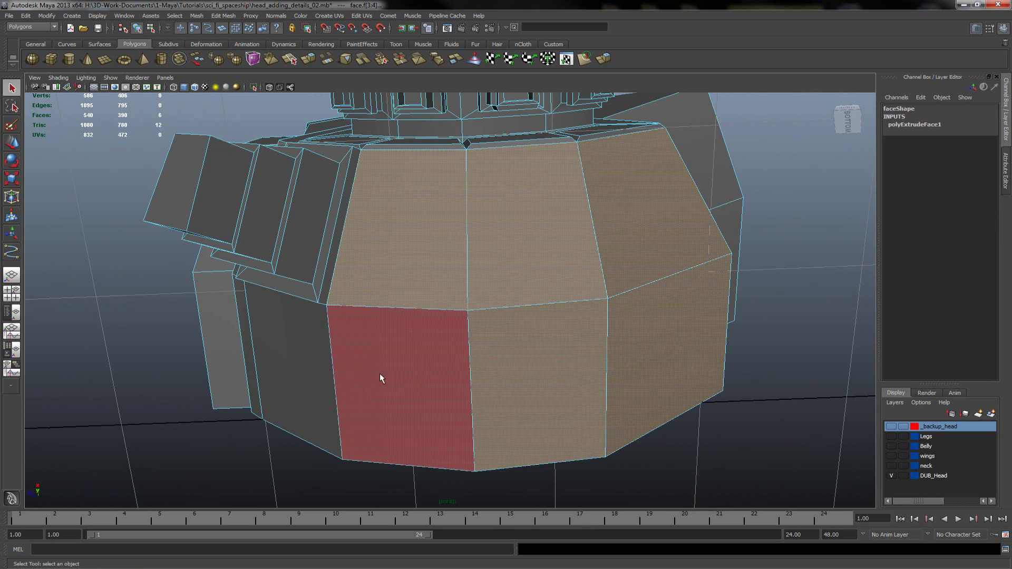
Step: Extrude the selected underside faces with Keep Faces Together off, Local Translate Z 1 and Local Scale X, Y and Z 0.9
left_click_drag(334, 352, 343, 149, "alt")
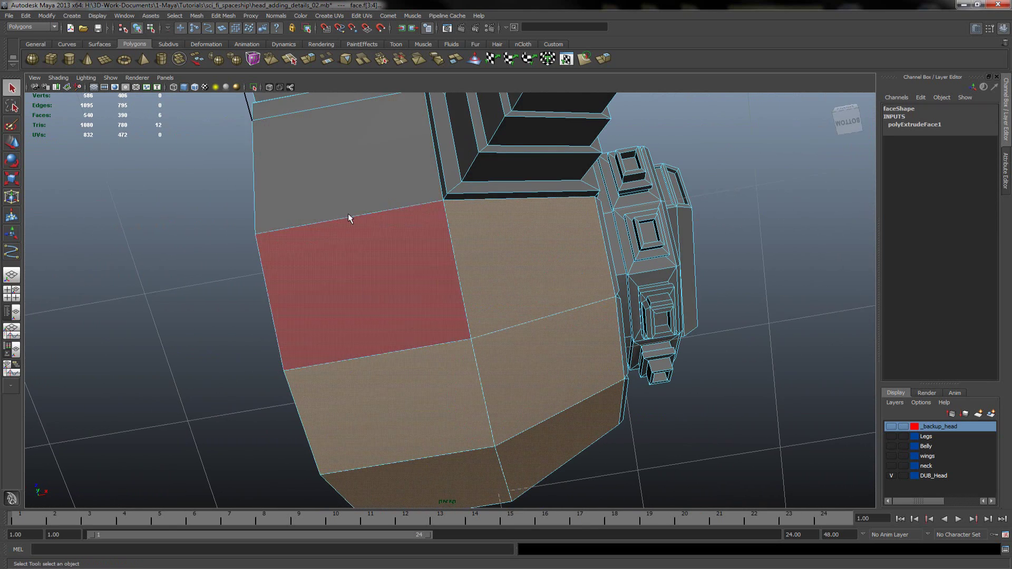
left_click_drag(495, 318, 391, 256, "alt")
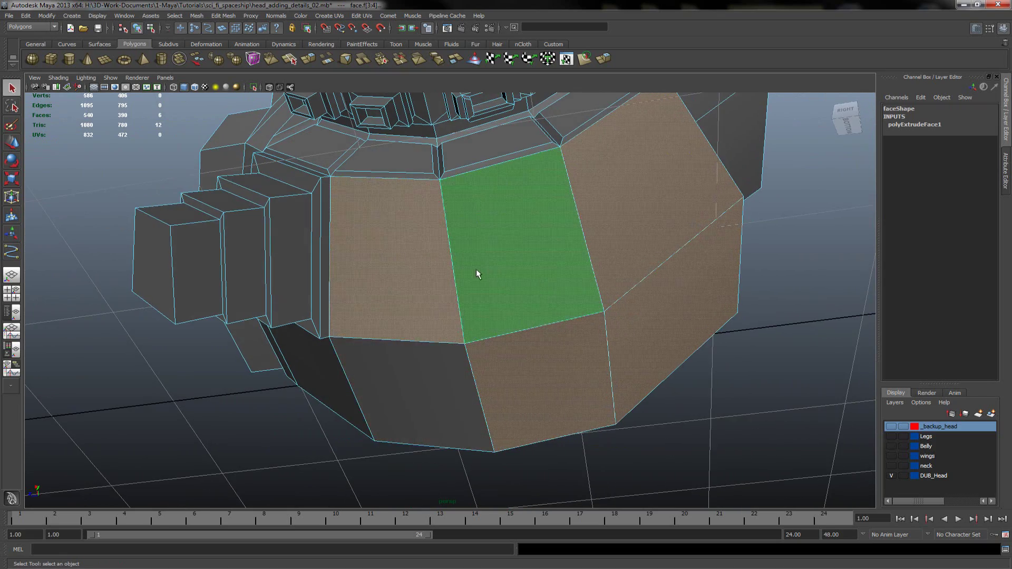
left_click_drag(425, 291, 406, 265, "alt")
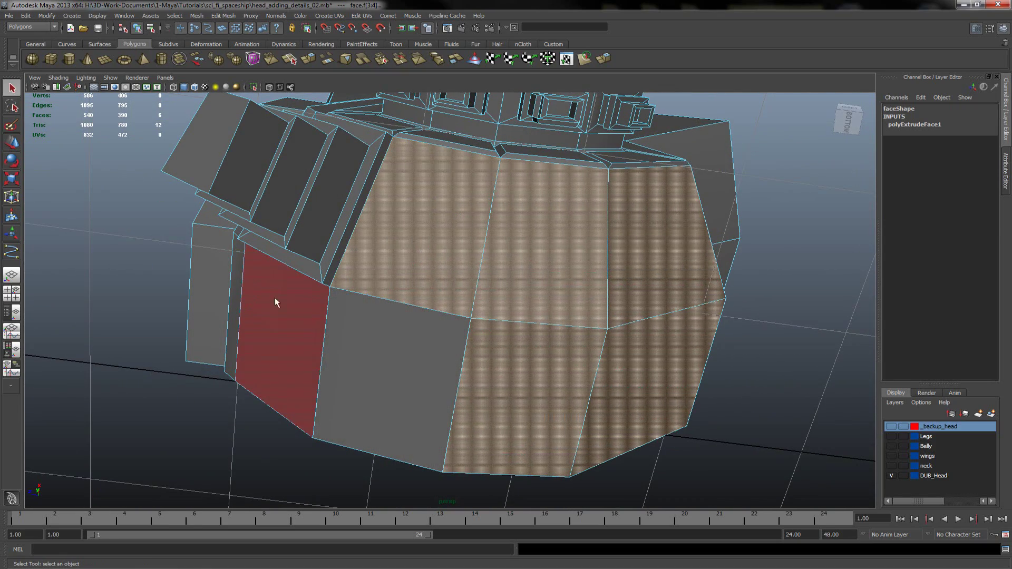
left_click_drag(313, 315, 255, 362, "alt")
left_click_drag(380, 350, 395, 331, "alt")
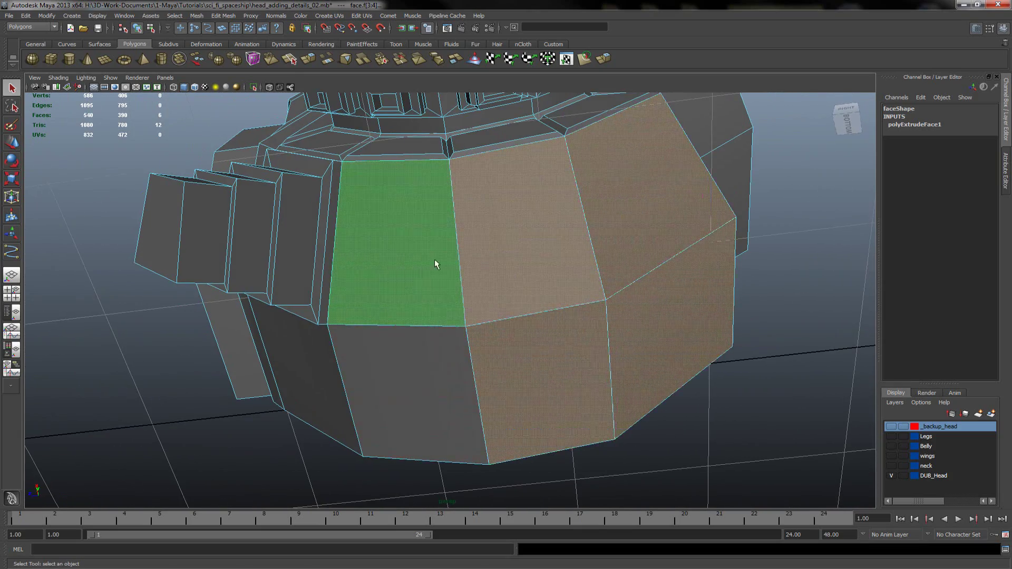
right_click_drag(429, 239, 437, 268, "shift")
left_click_drag(440, 287, 414, 335, "alt")
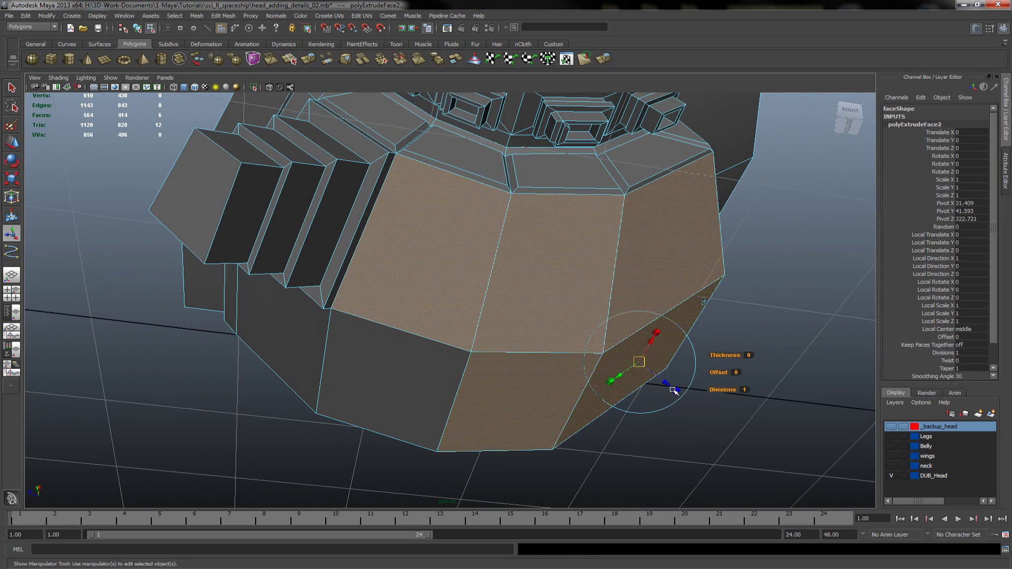
left_click_drag(670, 384, 674, 386)
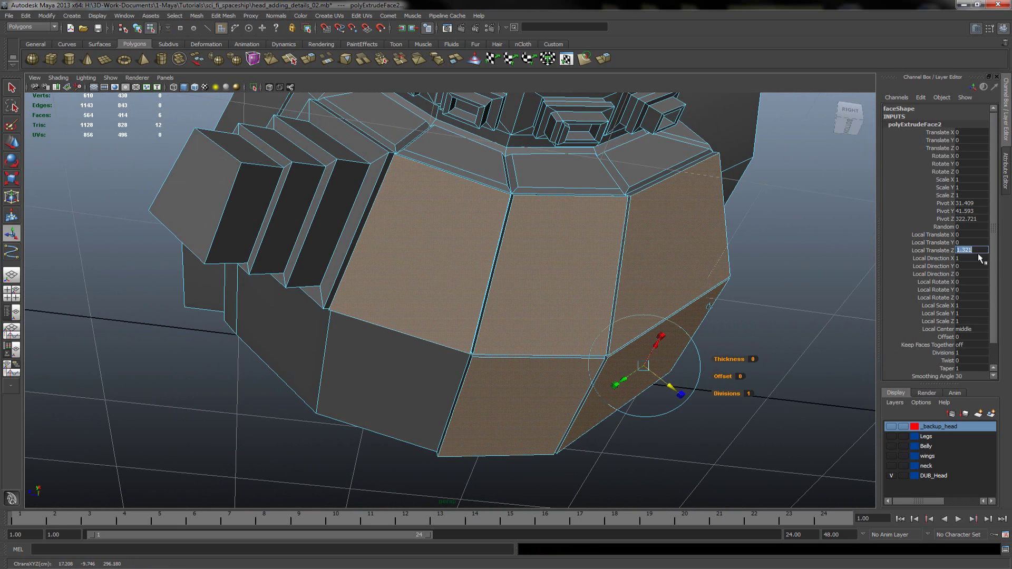
left_click_drag(968, 305, 969, 311)
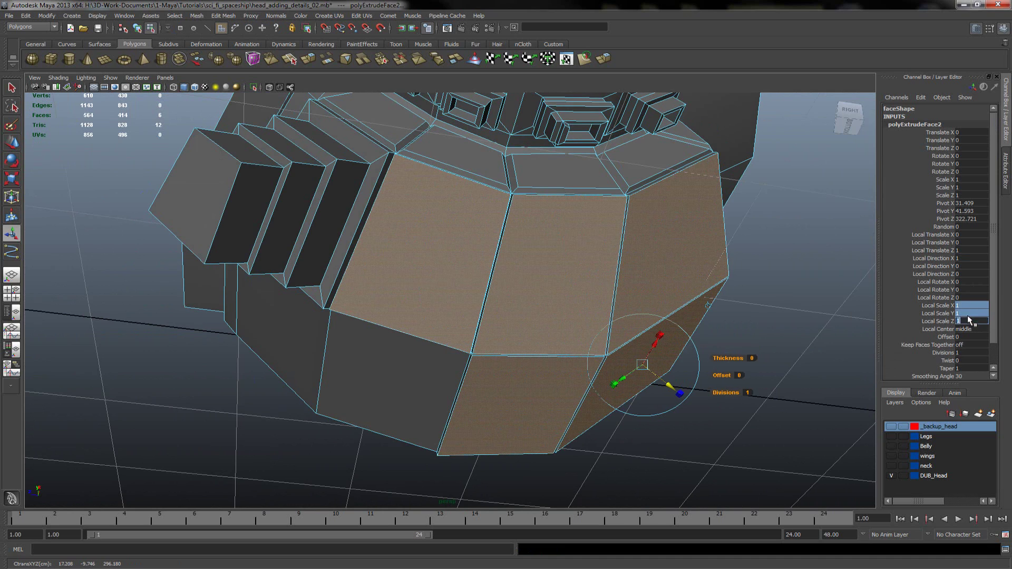
key("Return")
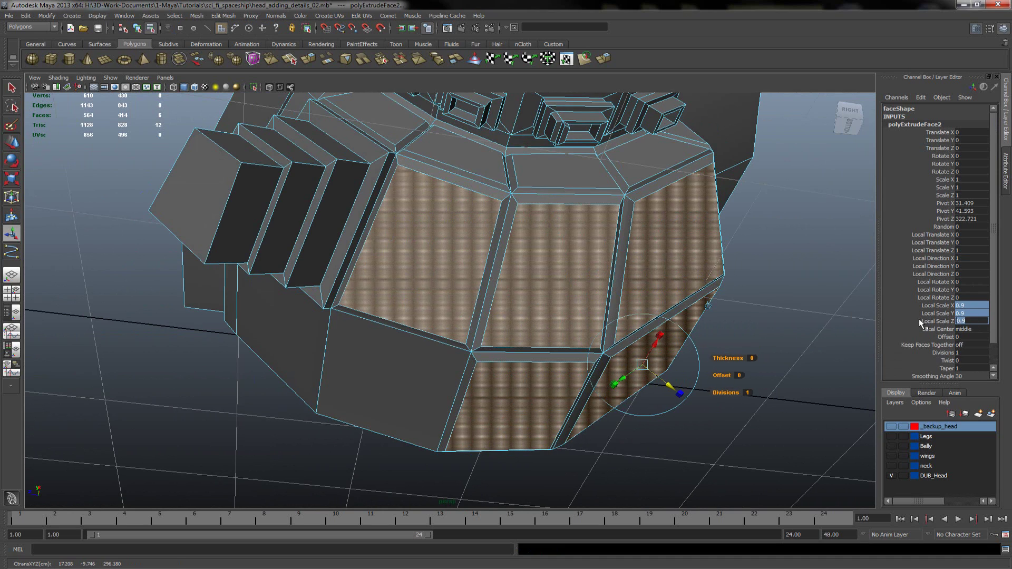
Step: Select the two adjoining front faces directly above the finely ridged block on the head
left_click_drag(416, 142, 490, 220, "alt")
middle_click_drag(490, 219, 564, 282, "alt")
right_click(348, 179)
left_click(350, 180)
left_click(469, 206, "shift")
Step: Extrude the two front faces individually with Local Translate Z 1 and Local Scale X, Y and Z 0.9
right_click_drag(385, 191, 331, 192, "shift")
left_click_drag(323, 188, 318, 189)
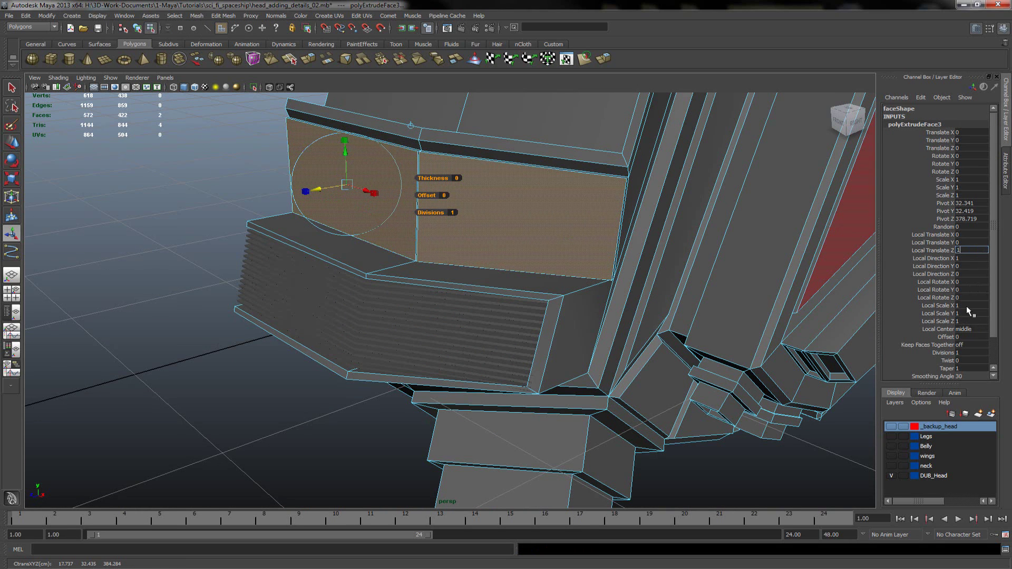
left_click_drag(967, 307, 967, 319)
type("0.9")
key("Return")
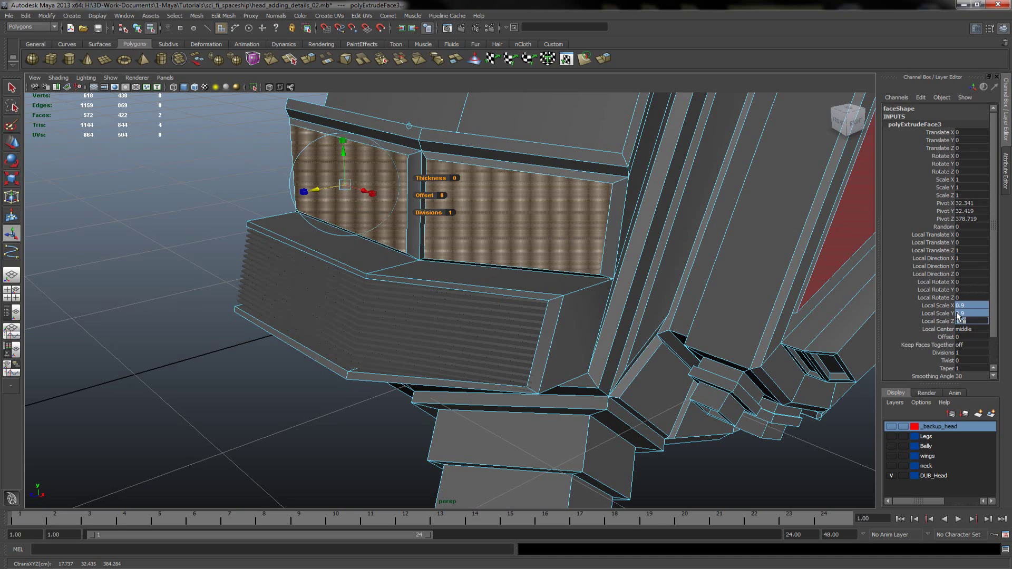
Step: Extrude the slanted side face near the head's peak with Local Translate Z 1 and Local Scale 0.9 on all axes, and return to object mode
left_click_drag(791, 263, 439, 361, "alt")
left_click_drag(405, 167, 421, 237, "alt")
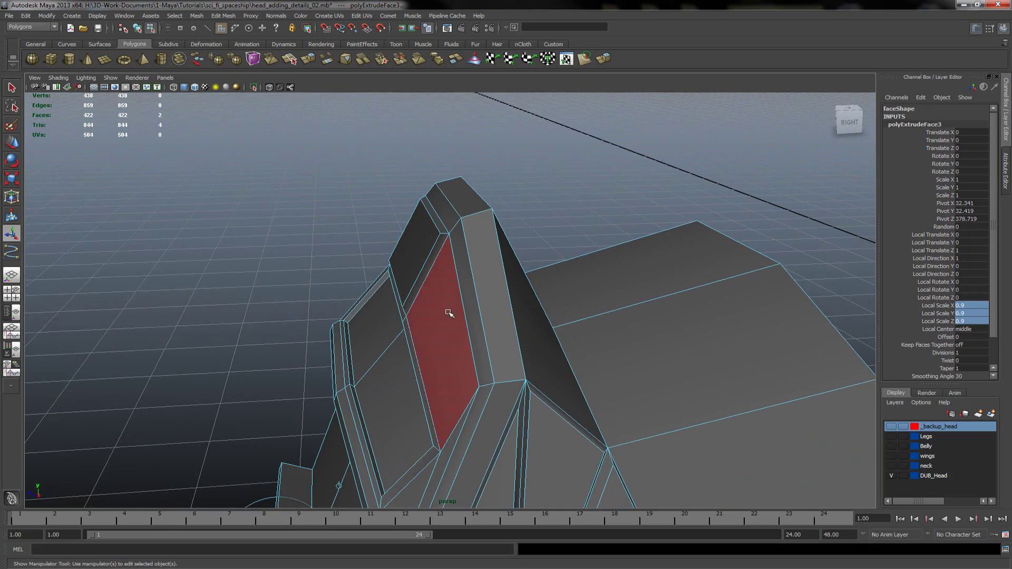
left_click(449, 314)
mouse_move(375, 333)
left_mouse_down("alt")
mouse_move(447, 337)
mouse_move(482, 299)
mouse_move(503, 298)
mouse_move(627, 341)
mouse_move(461, 348)
mouse_move(420, 331)
mouse_move(533, 277)
mouse_move(508, 361)
mouse_move(688, 297)
mouse_move(662, 235)
mouse_move(496, 212)
mouse_move(524, 289)
mouse_move(545, 194)
mouse_move(429, 421)
mouse_move(379, 351)
mouse_move(373, 321)
left_mouse_up("alt")
key("ctrl+e")
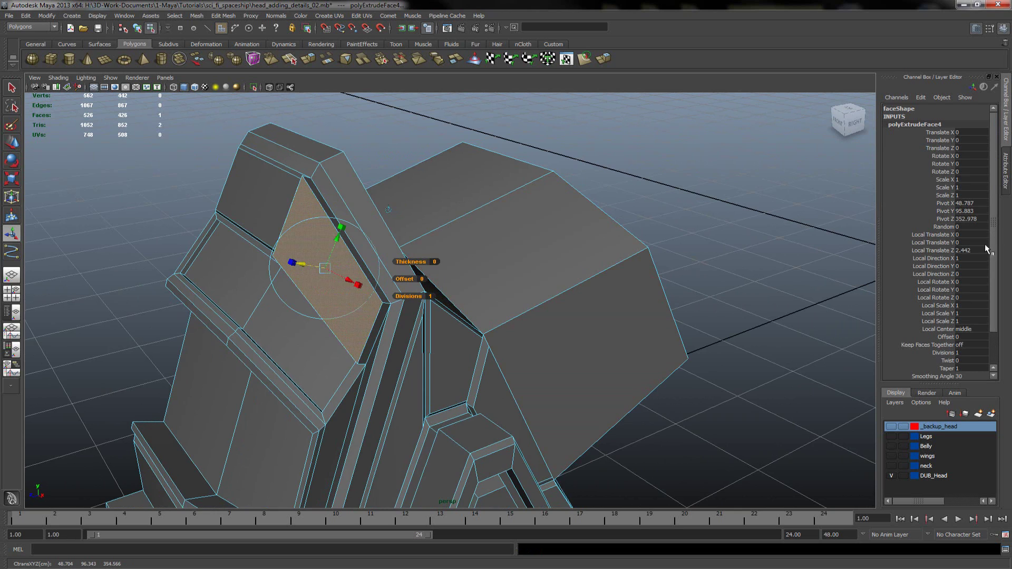
left_click_drag(966, 306, 968, 312)
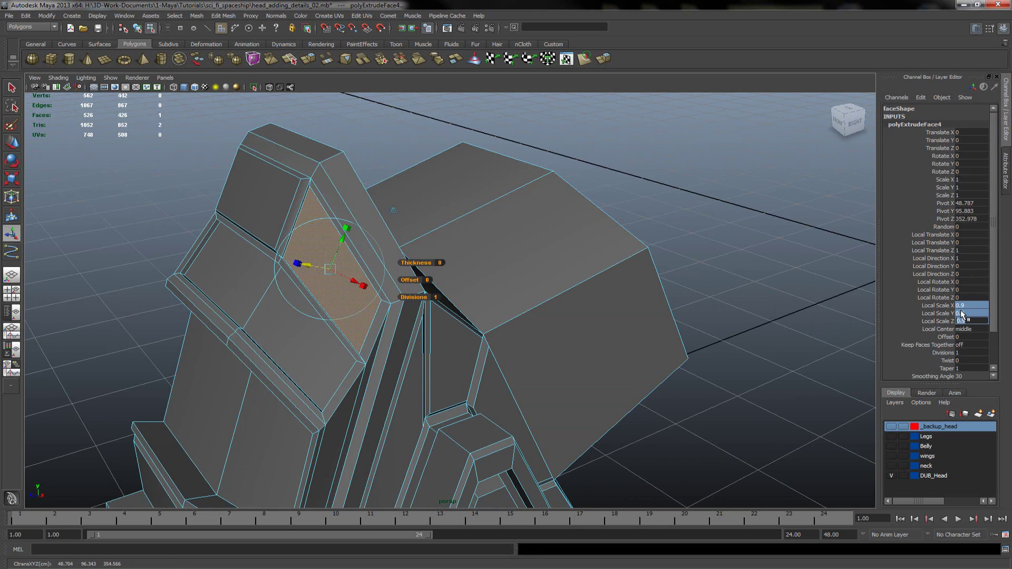
type("0.9")
key("Return")
right_click_drag(417, 302, 415, 304)
key("q")
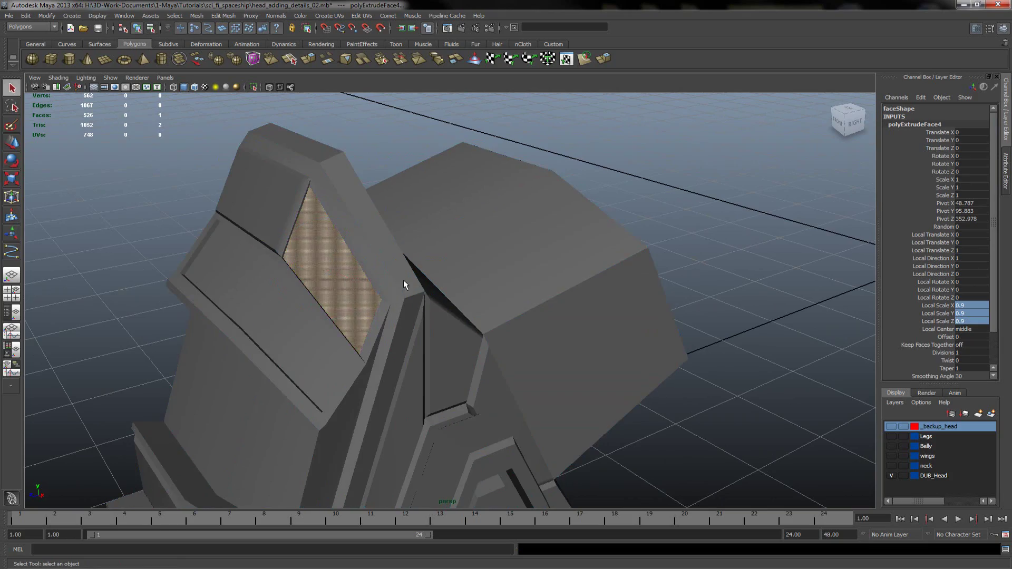
Step: Examine the paneled head from several sides, including the side recess behind the front band, with the mesh deselected
left_click(411, 262)
left_click_drag(411, 262, 603, 280, "alt")
scroll(603, 280, "down", 8)
scroll(502, 361, "up", 1)
left_click_drag(445, 364, 649, 373, "alt")
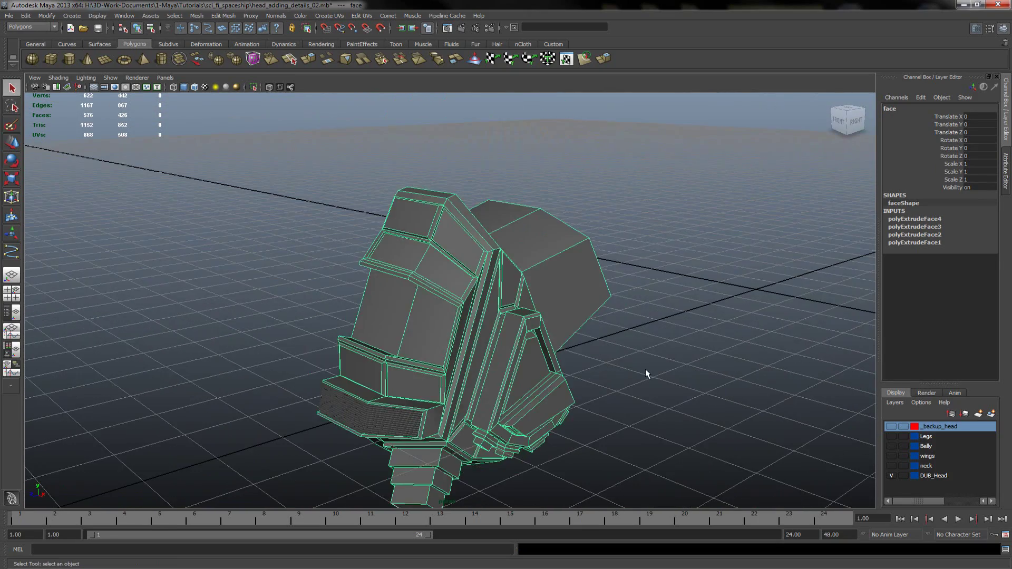
left_click(648, 373)
left_click_drag(536, 369, 431, 331, "alt")
right_click_drag(431, 331, 864, 308, "alt")
left_click_drag(438, 279, 337, 296, "alt")
middle_click_drag(401, 284, 521, 470, "alt")
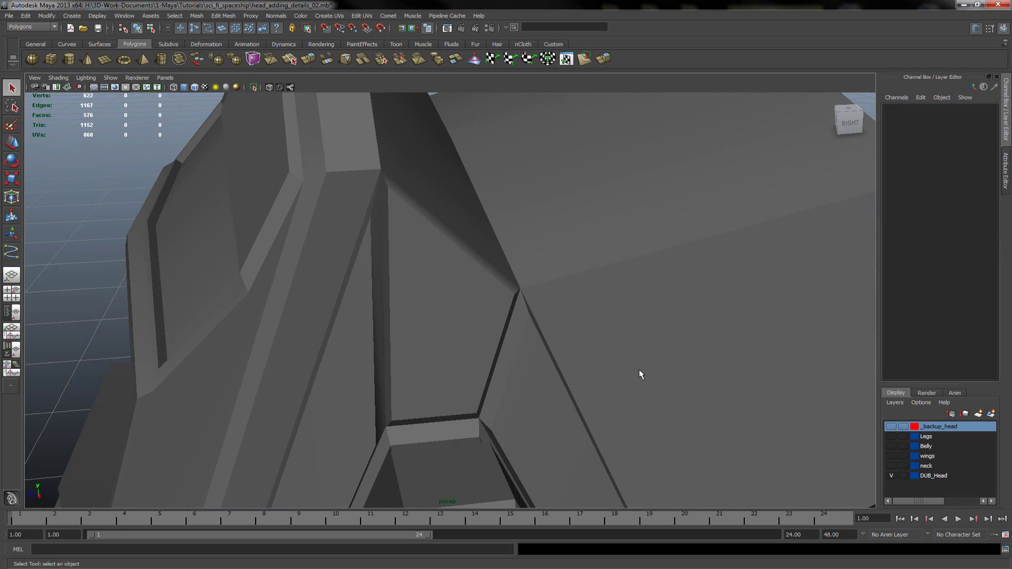
right_click_drag(664, 363, 456, 280, "alt")
left_click_drag(490, 253, 401, 335, "alt")
middle_click_drag(590, 343, 326, 191, "alt")
left_click_drag(325, 190, 475, 302, "alt")
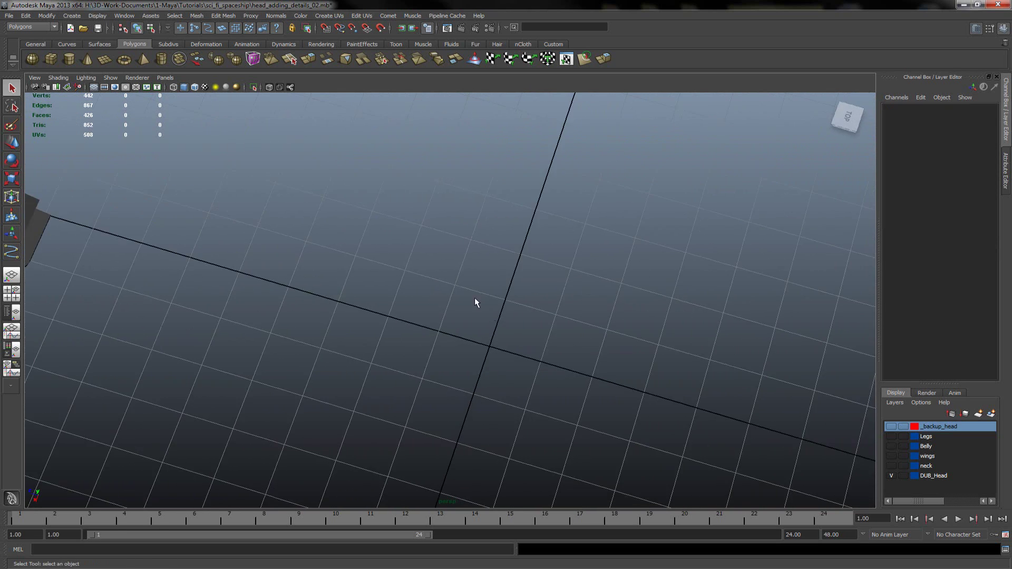
Step: Create a polygon cylinder at the origin and frame it from above
left_click(74, 62)
right_click_drag(430, 369, 556, 413, "alt")
middle_click_drag(556, 413, 401, 296, "alt")
right_click_drag(204, 293, 348, 388, "alt")
middle_click_drag(174, 332, 385, 270, "alt")
right_click_drag(385, 270, 990, 299, "alt")
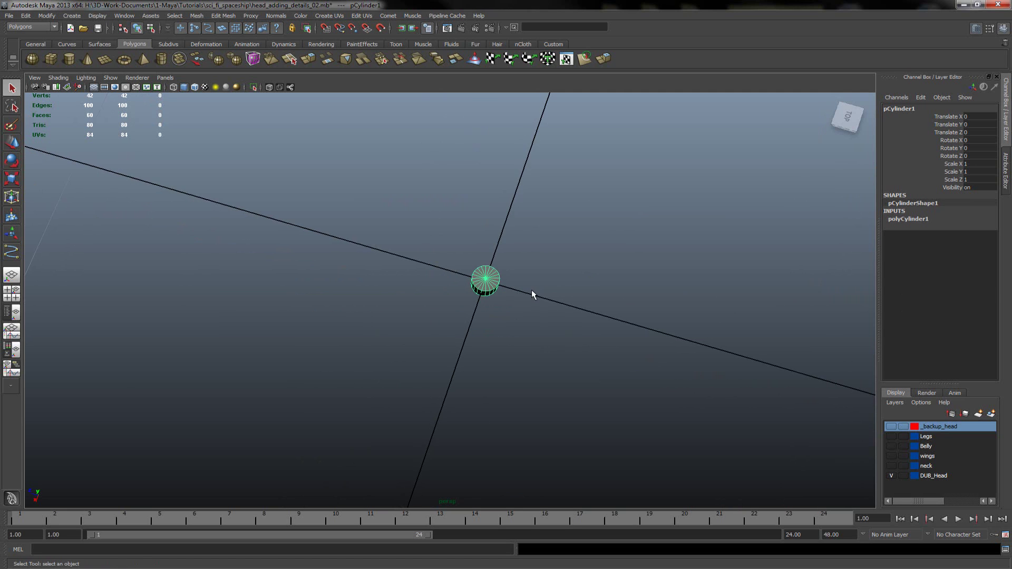
key("f")
left_click_drag(475, 294, 515, 301, "alt")
Step: Set the cylinder's Subdivisions Axis to 16 and Subdivisions Caps to 2
left_click(922, 222)
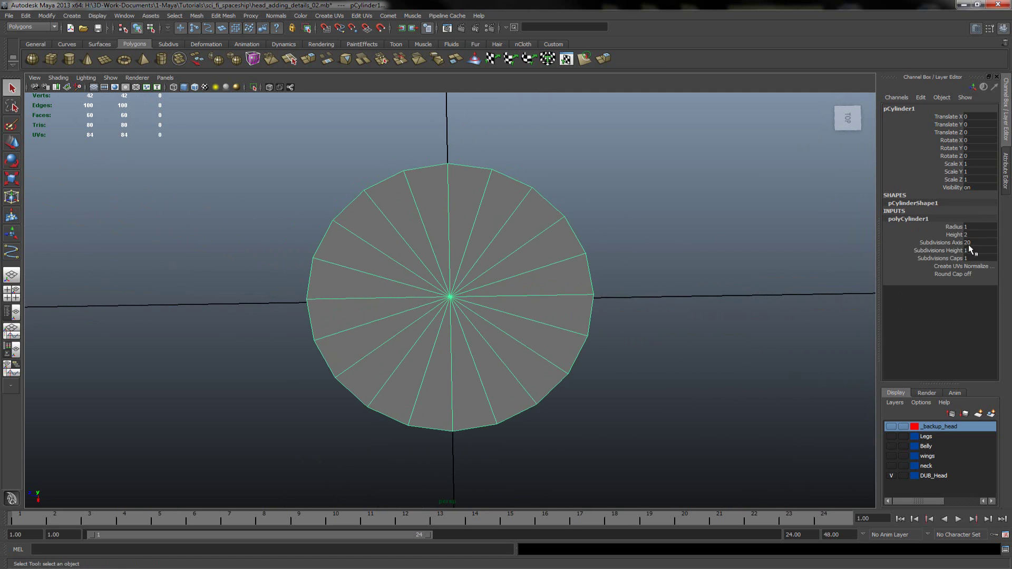
type("16")
key("Return")
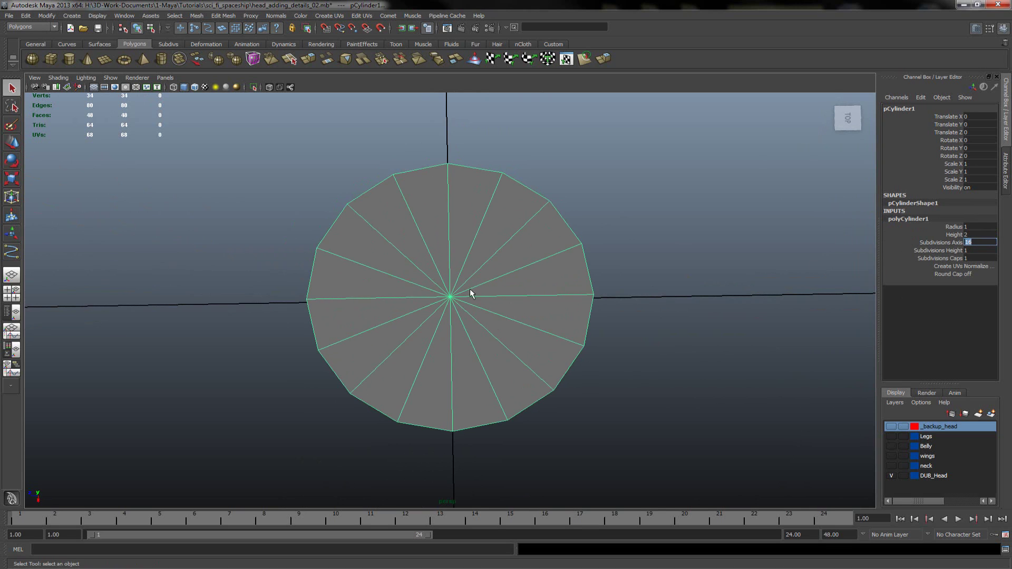
left_click(973, 258)
type("2")
key("Return")
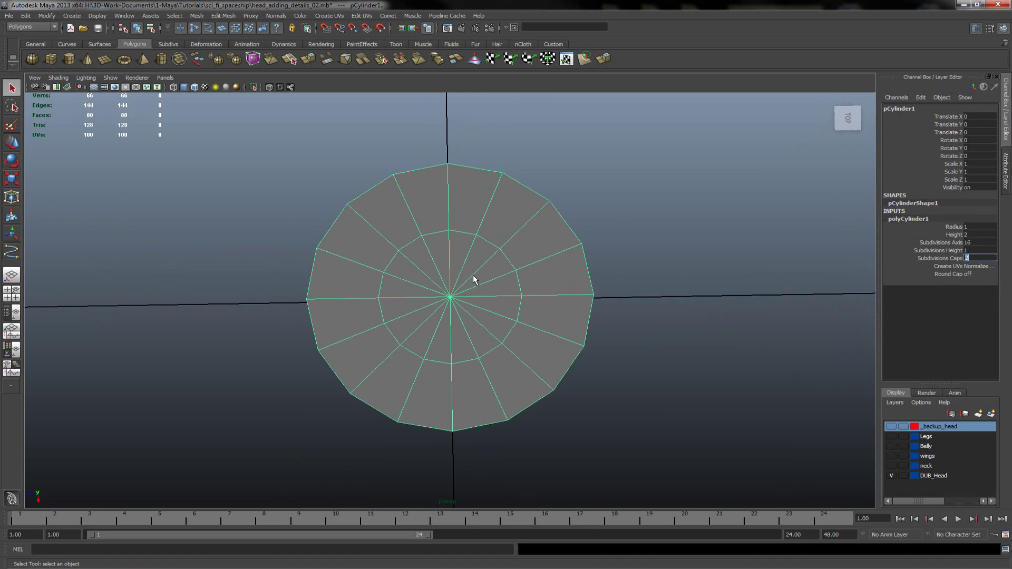
Step: Select the inner edge loop on the cylinder's top cap and slide it outward close to the rim
right_click_drag(470, 220, 465, 217)
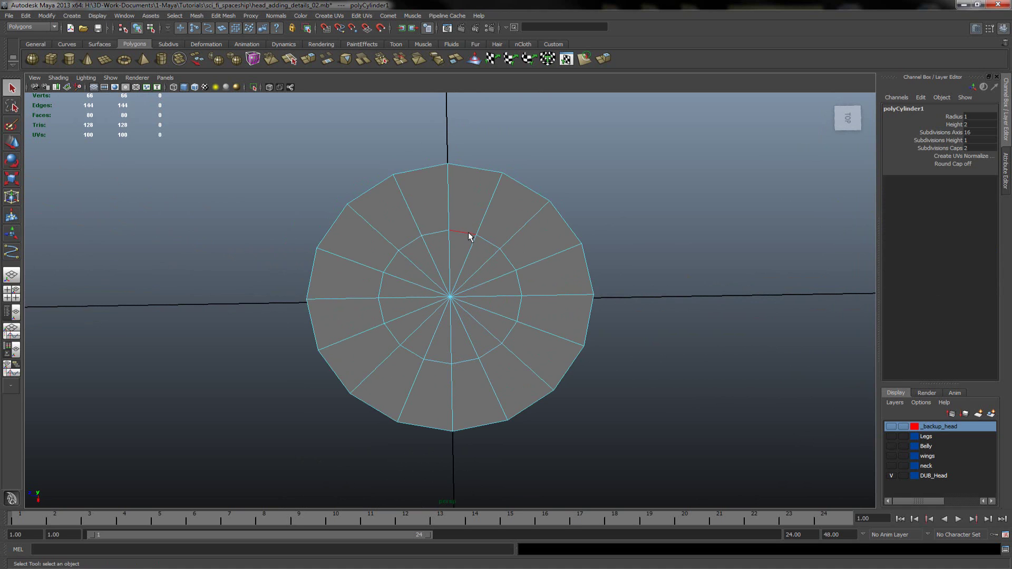
left_click(468, 236)
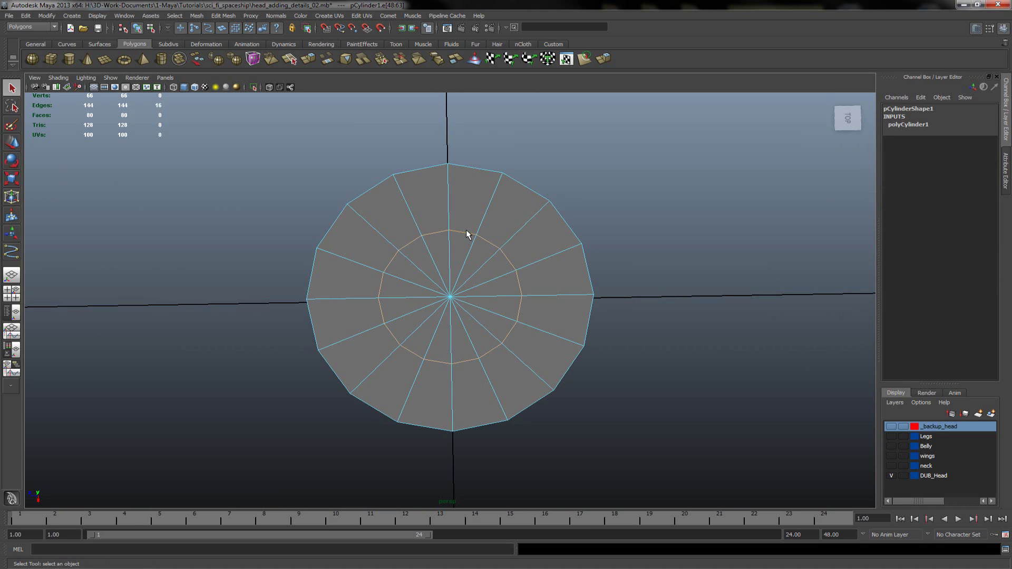
left_click(554, 44)
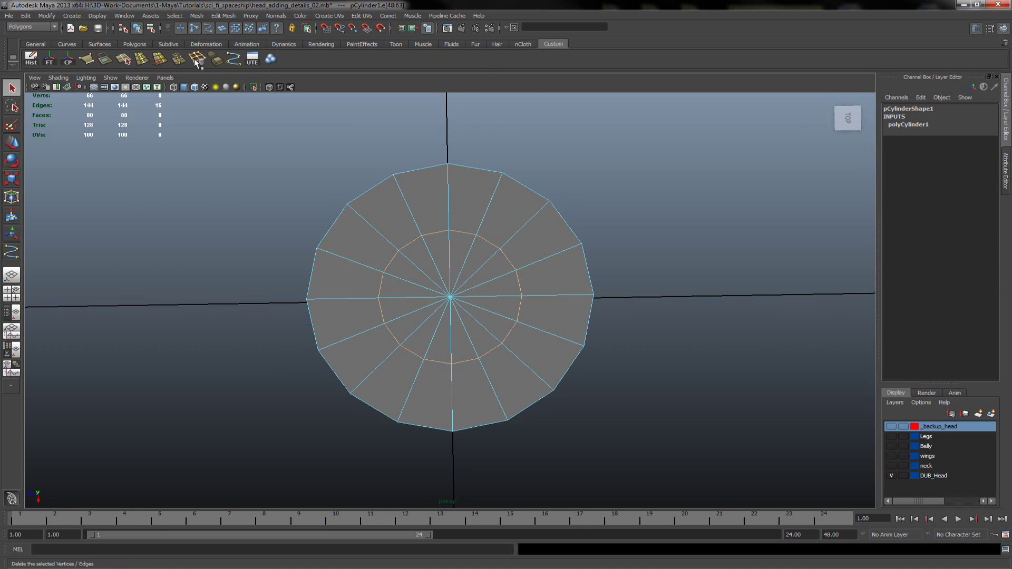
left_click(160, 59)
middle_click_drag(504, 257, 604, 264)
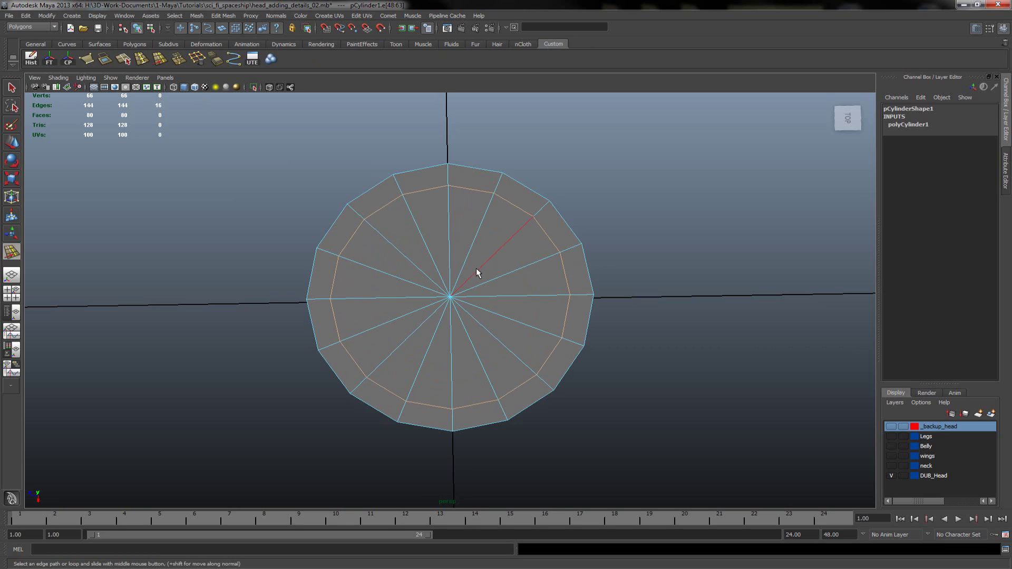
right_click_drag(447, 274, 409, 284)
key("q")
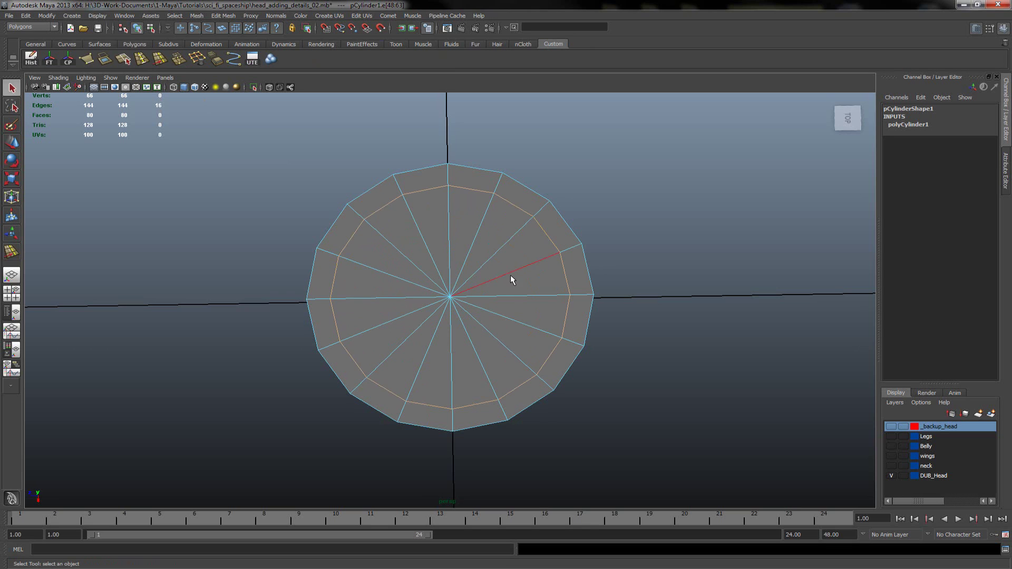
Step: Select four evenly spaced pairs of adjacent wedge faces inside the cap's edge loop
mouse_move(430, 268)
right_mouse_down()
mouse_move(420, 264)
mouse_move(419, 277)
right_mouse_up()
left_click(404, 238)
left_click(389, 267, "shift")
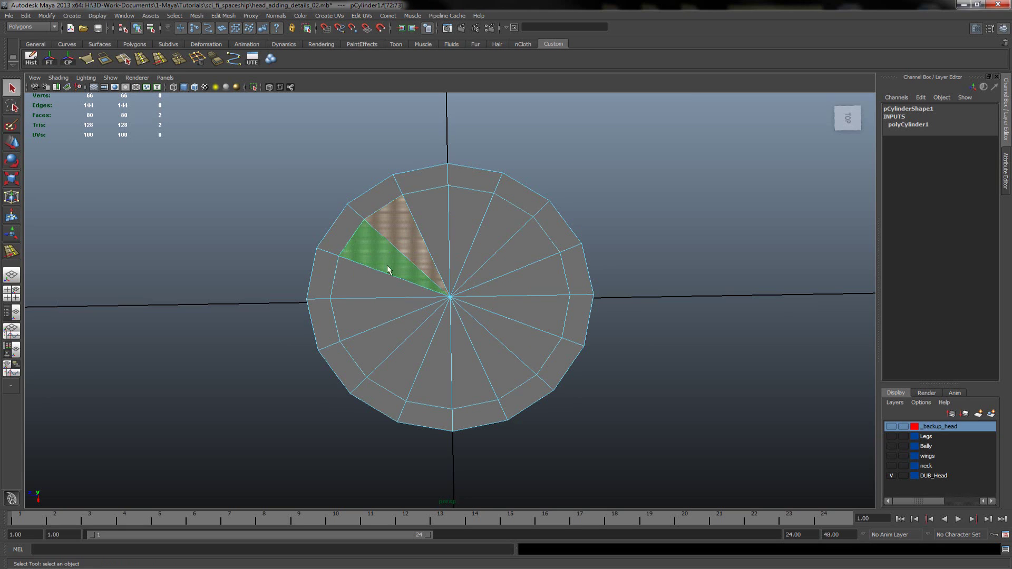
left_click(389, 330, "shift")
left_click(405, 347, "shift")
left_click(473, 356, "shift")
left_click(493, 352, "shift")
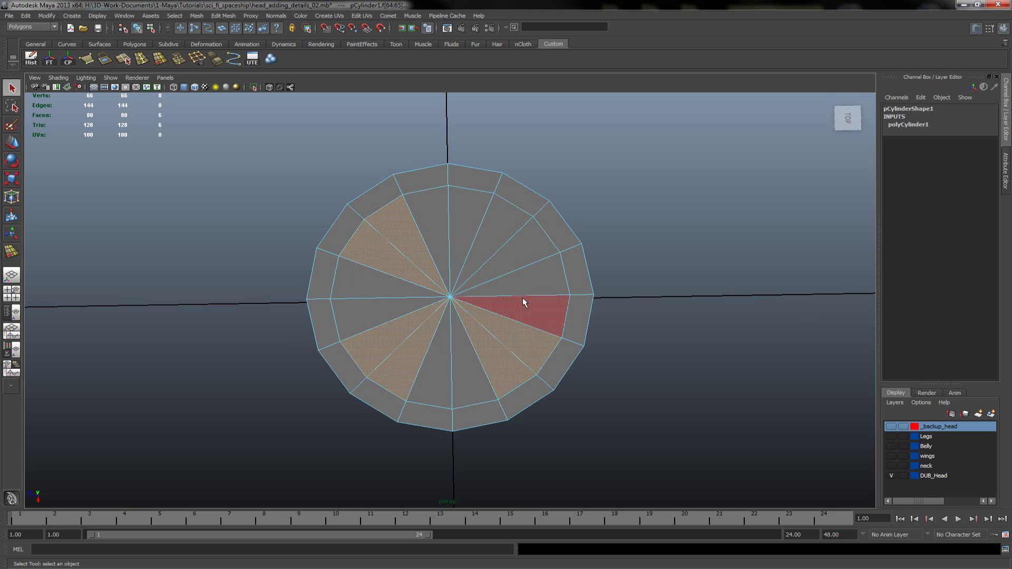
left_click(499, 234, "shift")
Step: Try to extrude the selected wedge faces with Keep Faces Together off, and undo the attempt
left_click_drag(380, 288, 423, 232, "alt")
right_click_drag(439, 211, 440, 234, "shift")
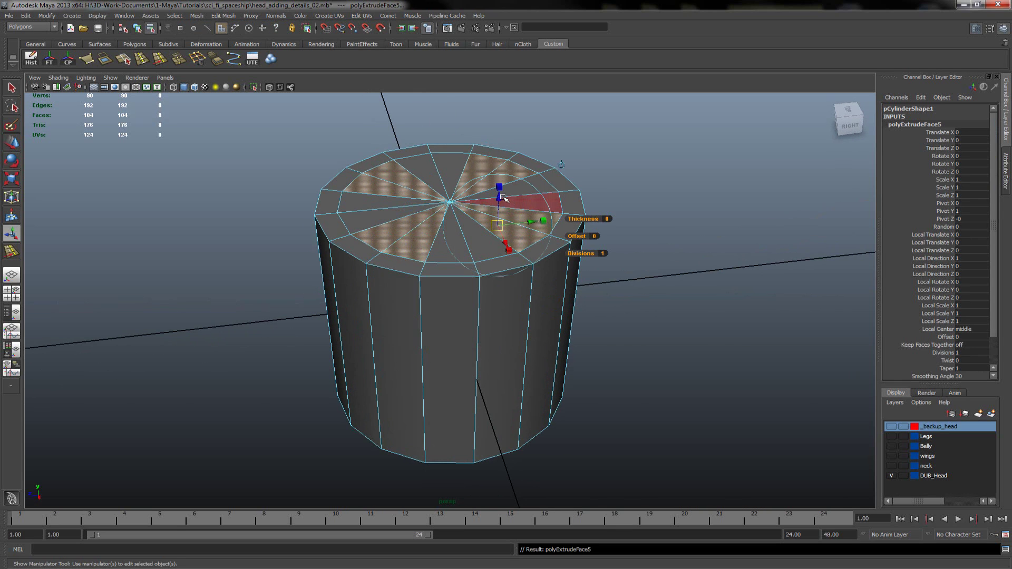
left_click_drag(501, 198, 499, 217)
key("ctrl+z")
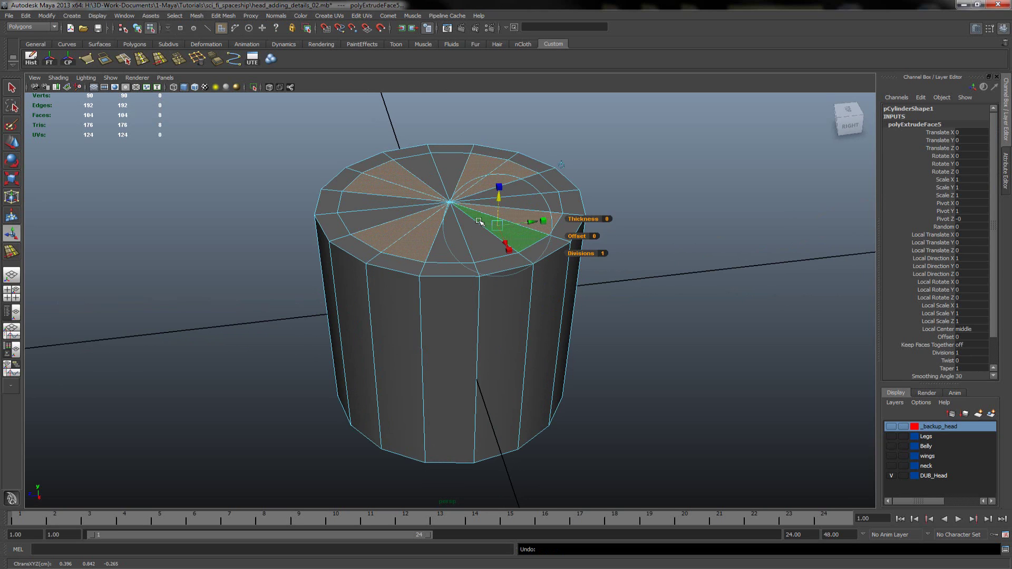
key("ctrl+z")
Step: Turn on Keep Faces Together and extrude the selected wedge pairs slightly down into the cylinder's top cap
left_click(226, 15)
left_click(232, 30)
right_click_drag(436, 218, 512, 227, "shift")
mouse_move(500, 200)
left_mouse_down()
mouse_move(494, 248)
mouse_move(502, 191)
left_mouse_up()
left_click_drag(499, 226, 402, 207, "alt")
right_click_drag(403, 207, 581, 206, "alt")
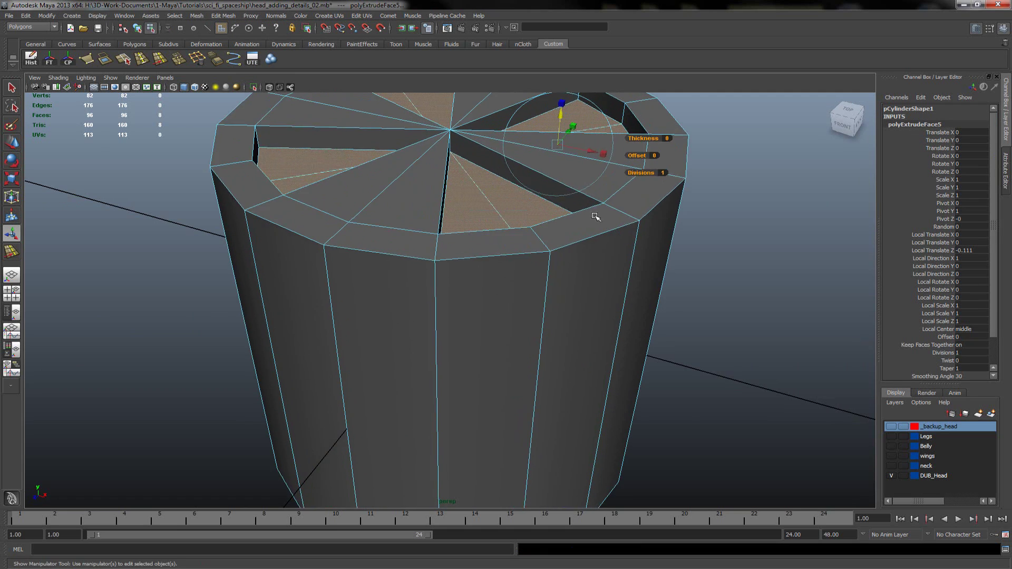
middle_click_drag(581, 206, 543, 253, "alt")
left_click_drag(512, 177, 511, 160)
Step: Extrude the recessed wedge faces downward two more times in small steps to add edge rings to the recess walls
right_click_drag(515, 158, 517, 165, "shift")
left_click_drag(517, 165, 518, 176)
right_click_drag(498, 201, 500, 211, "shift")
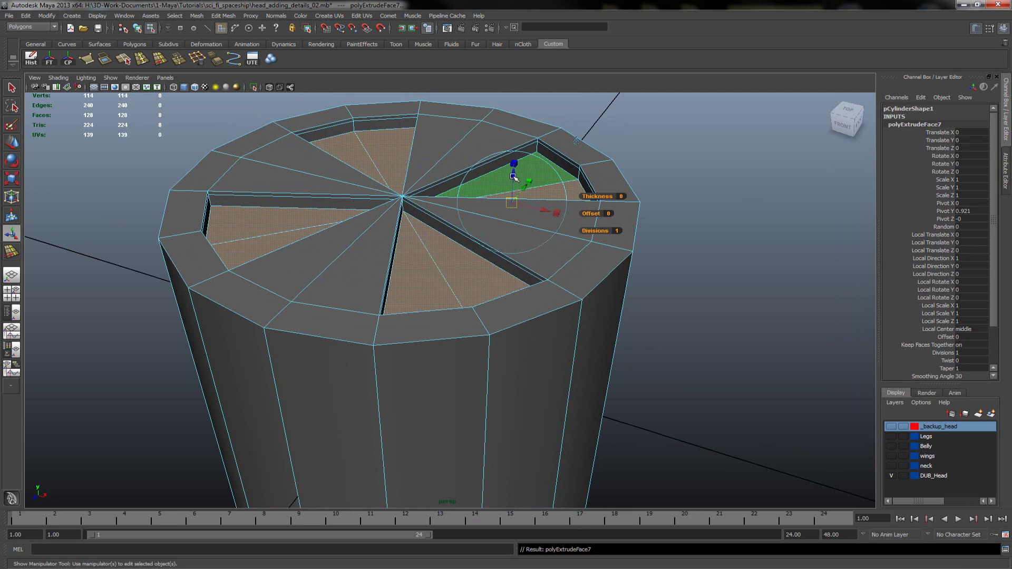
left_click_drag(514, 177, 512, 181)
Step: Extrude the recessed wedge faces once more and scale them uniformly toward the cap's centre to about 0.967
left_click_drag(447, 204, 466, 298, "alt")
right_click_drag(472, 302, 483, 315, "shift")
left_click_drag(534, 263, 533, 266)
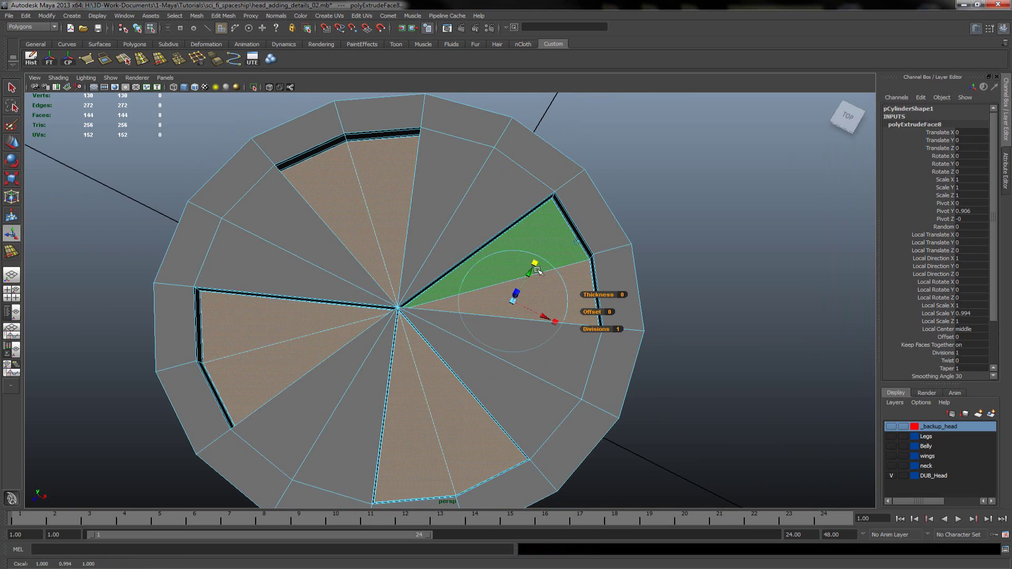
left_click(577, 240)
left_click_drag(403, 319, 393, 243, "alt")
left_click(394, 243)
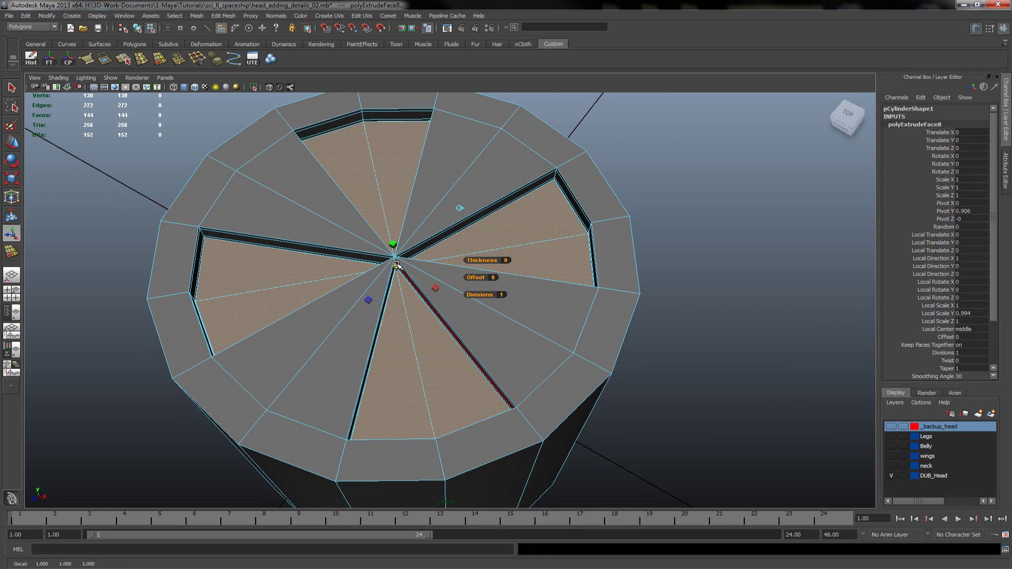
left_click_drag(396, 264, 395, 264)
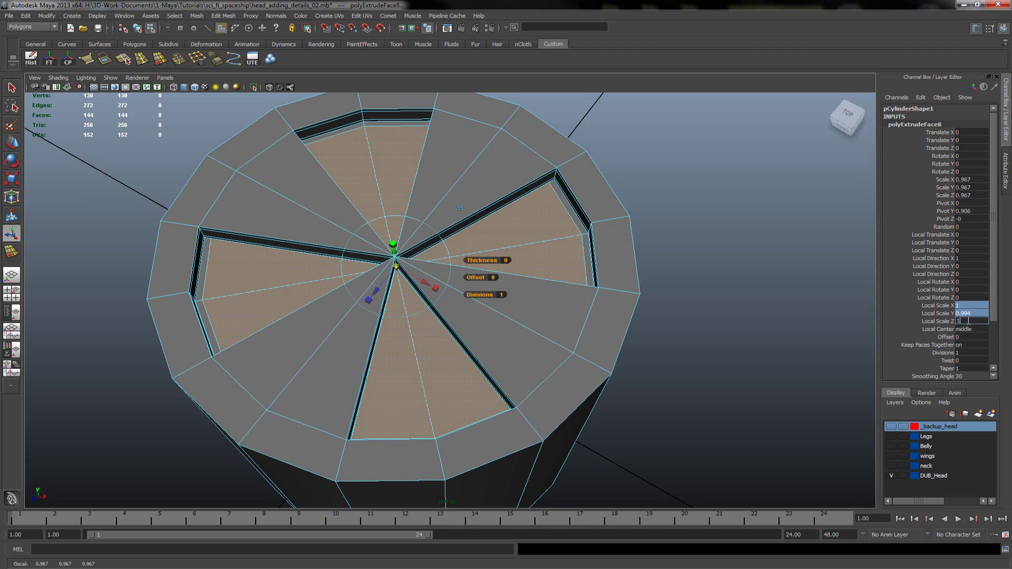
Step: Set the Local Scale X, Y and Z of the last wedge extrusion to 0.9
type("1.9")
key("Return")
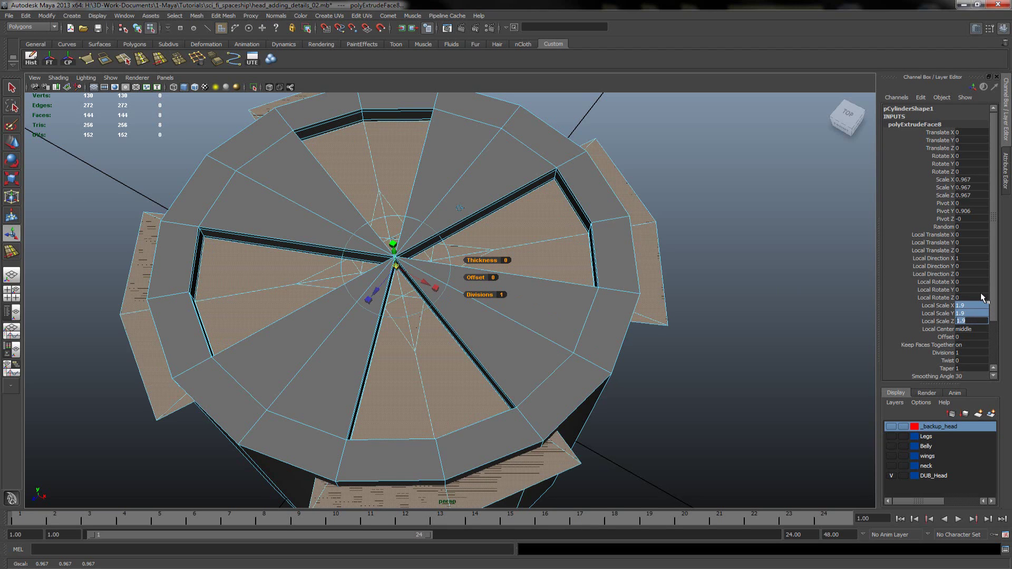
left_click(969, 320)
type("1.")
key("Return")
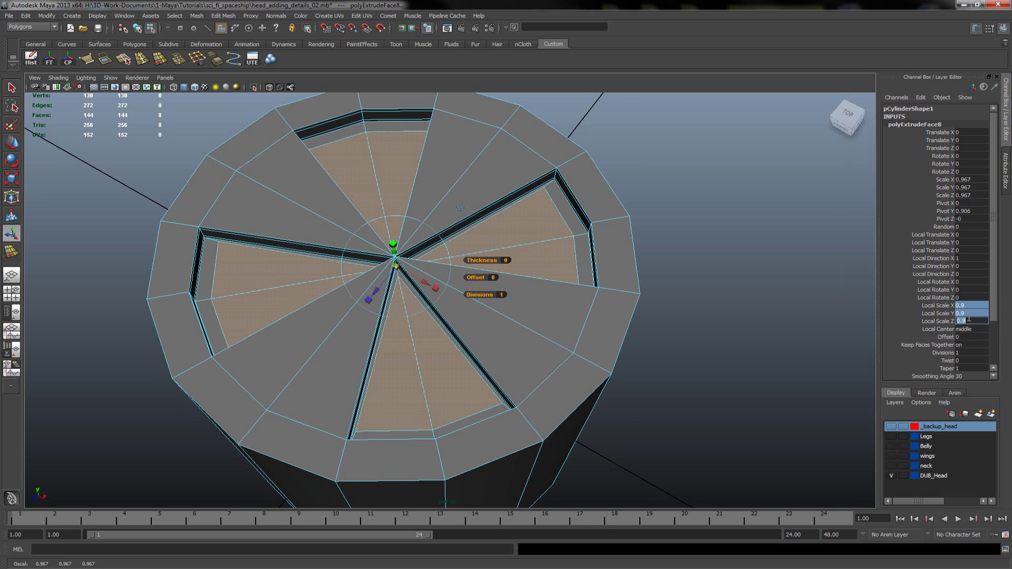
Step: Preview the cylinder smoothed, return to object mode and restore its unsmoothed display
left_click_drag(522, 276, 480, 268, "alt")
key("3")
right_click_drag(414, 298, 458, 287)
left_click(660, 334)
left_click_drag(660, 333, 406, 277, "alt")
left_click(476, 325)
key("1")
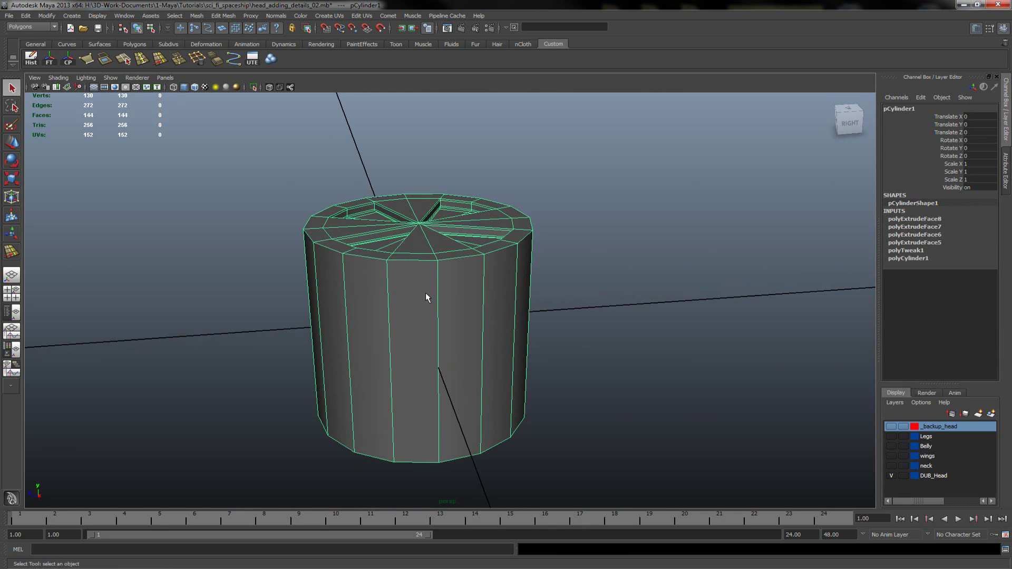
Step: Select the cylinder's bottom vertices and move them up to just below the top cap to form a thin disc
right_click_drag(425, 293, 390, 293)
left_click_drag(391, 293, 429, 312, "alt")
right_click_drag(430, 307, 384, 304)
left_click_drag(176, 339, 738, 493)
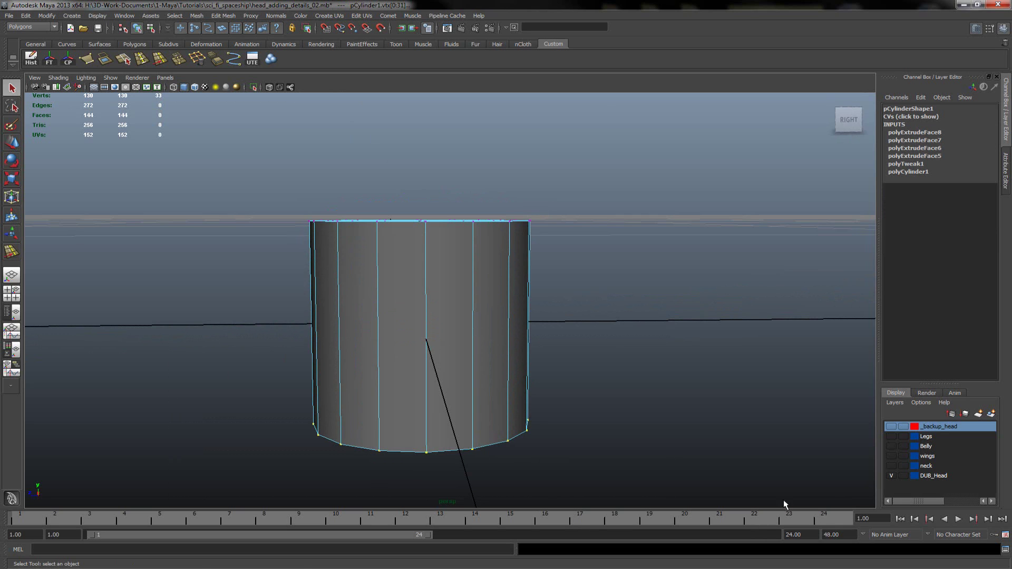
key("w")
left_click_drag(422, 393, 406, 220)
Step: Return to object mode and snap the thin disc onto the upper corner of the head's recessed side panel
left_click_drag(351, 240, 402, 294, "alt")
right_click_drag(403, 294, 404, 359)
middle_click_drag(330, 432, 561, 193, "alt")
right_click_drag(562, 192, 535, 216, "alt")
middle_click_drag(311, 403, 475, 211, "alt")
left_click_drag(360, 386, 353, 347, "alt")
middle_click_drag(352, 347, 358, 373, "alt")
right_click_drag(358, 372, 598, 311, "alt")
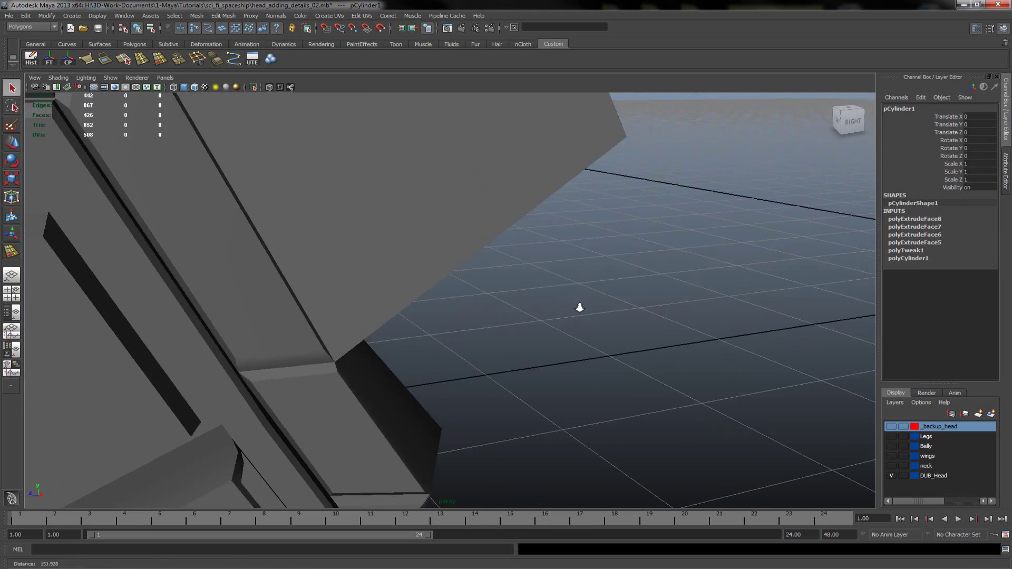
middle_click_drag(591, 311, 637, 326, "alt")
middle_click_drag(359, 259, 550, 441, "alt")
middle_click_drag(477, 313, 483, 317, "alt")
key("w")
left_click_drag(492, 332, 513, 330, "alt")
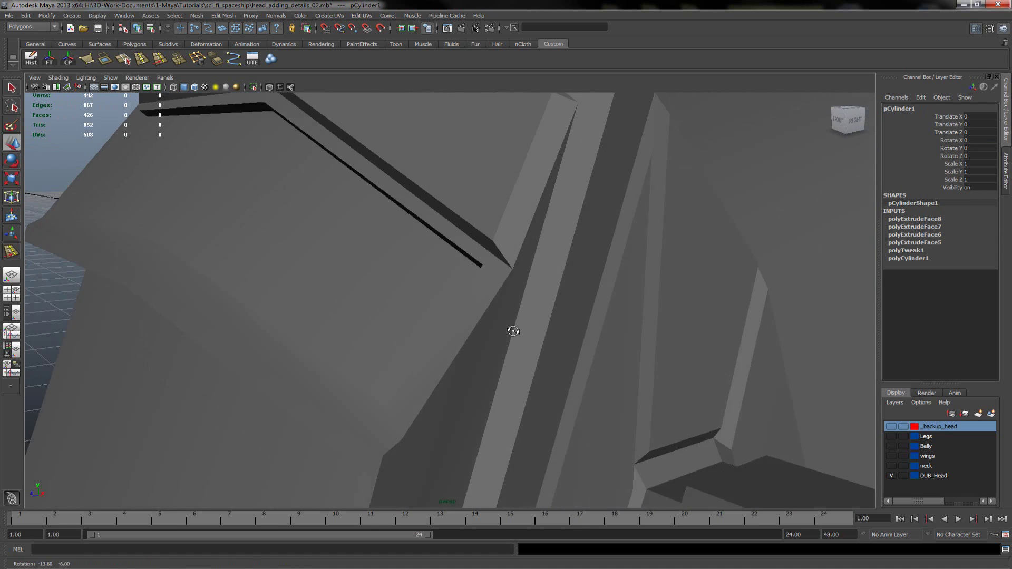
middle_click_drag(513, 330, 480, 322, "alt")
left_click_drag(57, 153, 821, 361, "alt")
scroll(386, 280, "up", 5)
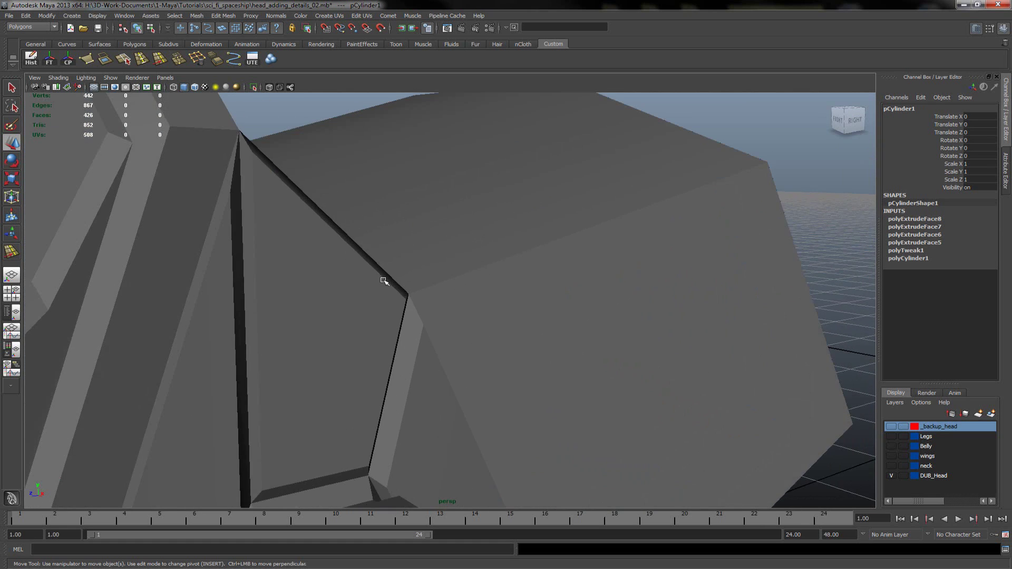
middle_click_drag(386, 277, 433, 280, "alt")
right_click_drag(385, 291, 499, 295, "alt")
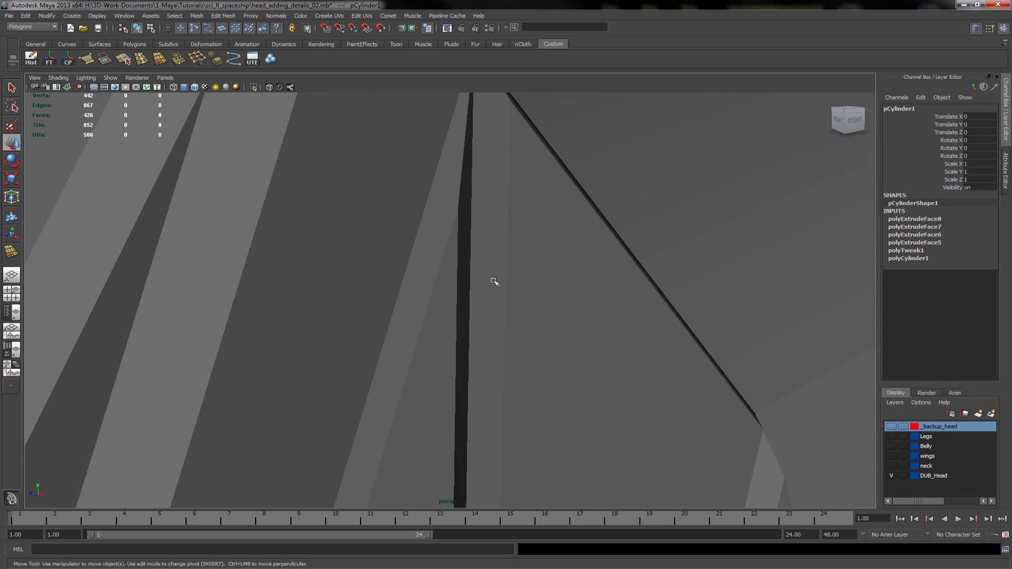
middle_click(510, 104)
scroll(556, 187, "down", 5)
middle_click_drag(400, 301, 381, 290, "alt")
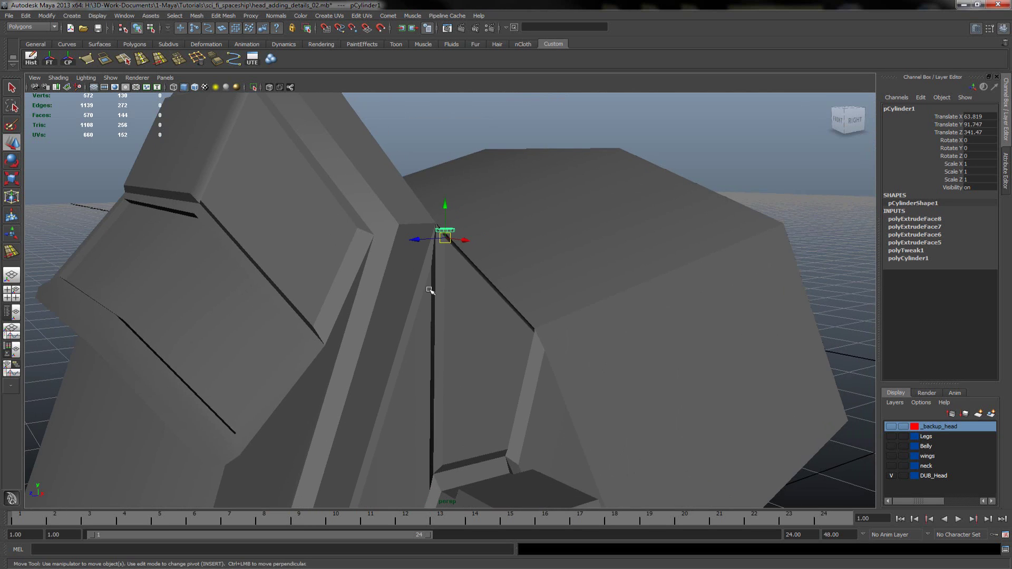
Step: Rotate the disc about -90 degrees around Z, centre its pivot and place it inside the side panel's upper corner
right_click_drag(381, 290, 475, 287, "alt")
middle_click_drag(475, 287, 461, 296, "alt")
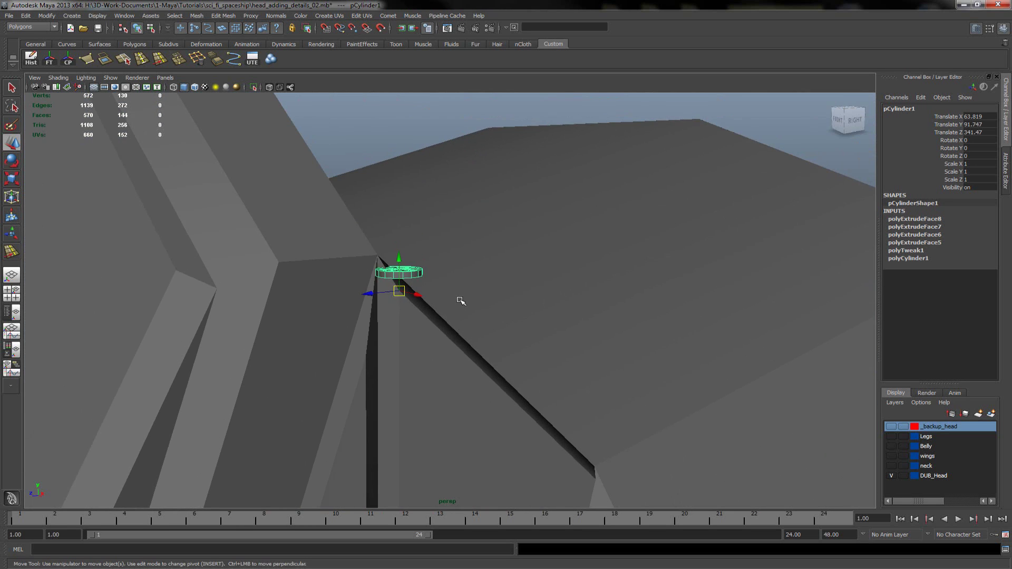
key("e")
left_click_drag(418, 269, 379, 310)
left_click(65, 57)
key("w")
left_click_drag(362, 252, 342, 267)
left_click_drag(313, 299, 332, 299)
Step: Scale the disc uniformly to 0.8 and move it along X to about 62.97
key("r")
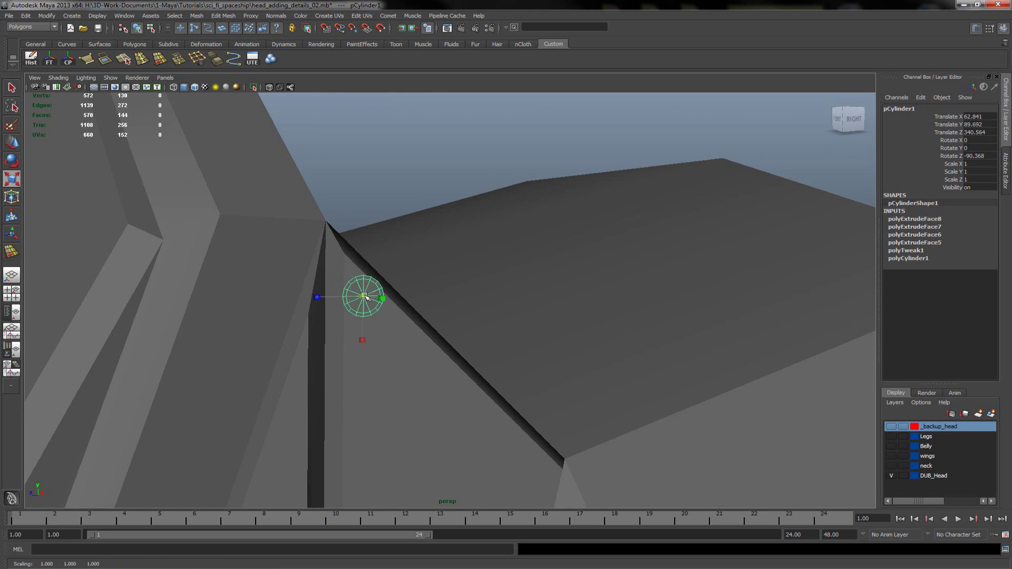
key("w")
left_click_drag(373, 297, 377, 299)
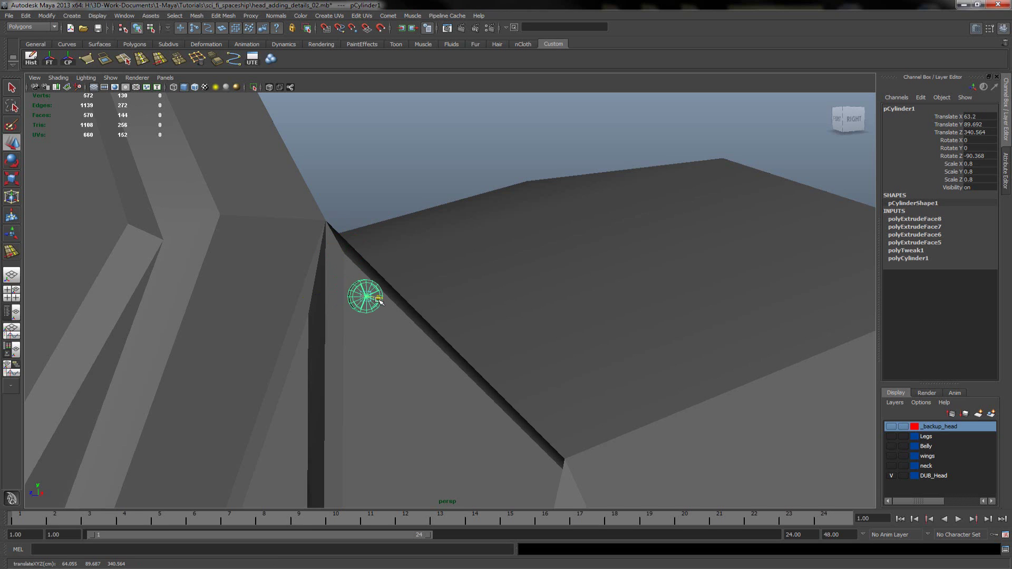
scroll(378, 299, "down", 5)
Step: In the side view, duplicate the lower detail disc and move the copy about 7.06 along Z to the panel's other lower corner
key("space")
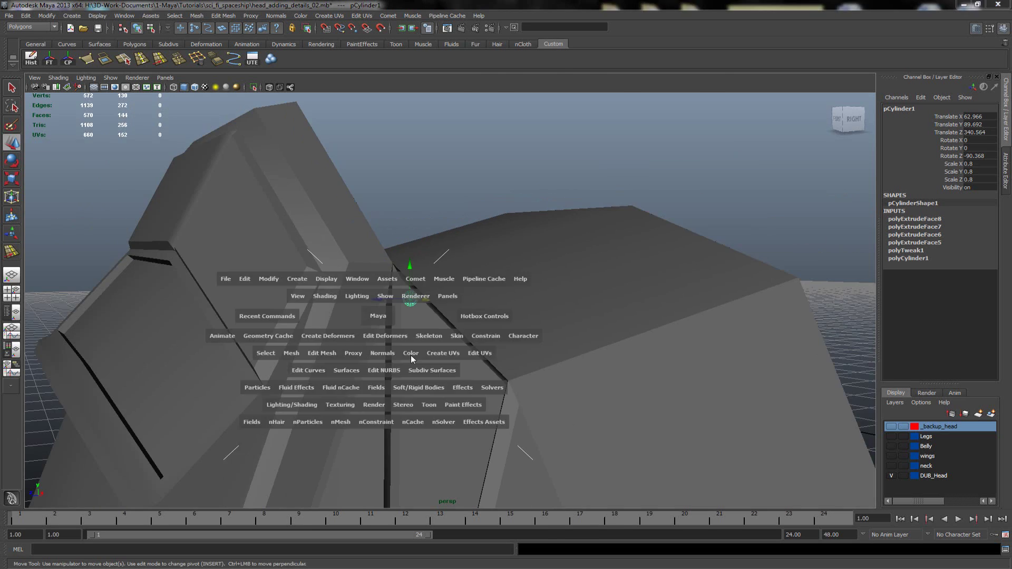
key("space")
scroll(485, 346, "up", 3)
middle_click_drag(414, 130, 415, 130, "alt")
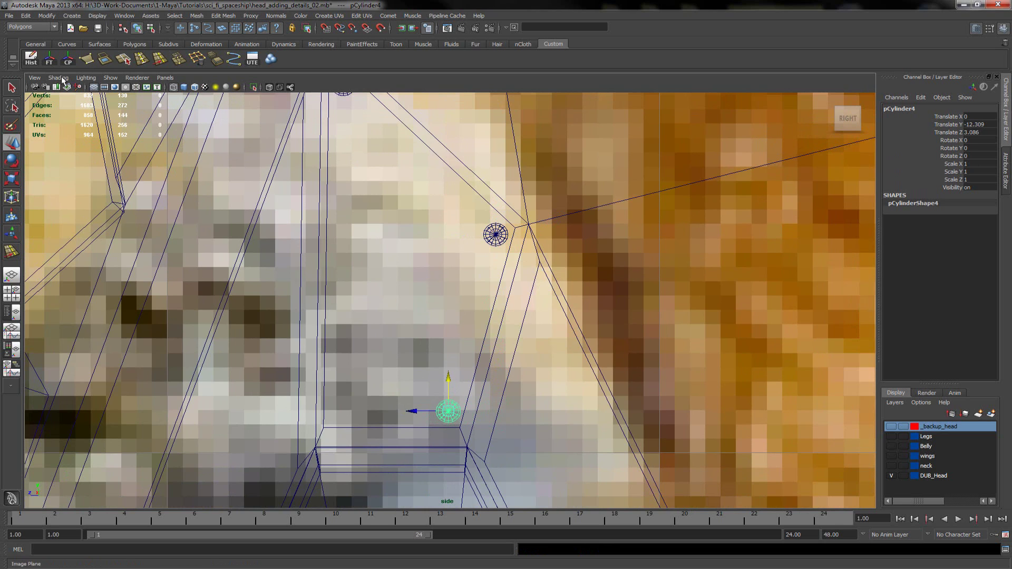
key("ctrl+d")
left_click_drag(409, 412, 308, 402)
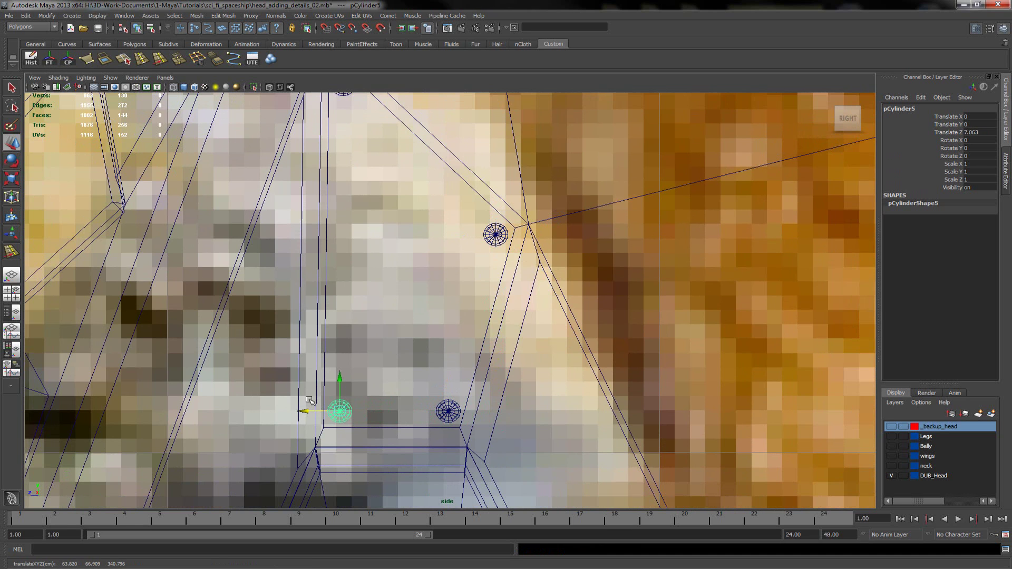
Step: Examine how the copied detail discs sit on the head's side panel in the perspective view
key("space")
key("space")
left_click_drag(466, 312, 377, 299, "alt")
right_click_drag(377, 298, 571, 334, "alt")
middle_click_drag(572, 335, 563, 229, "alt")
key("q")
right_click_drag(465, 304, 533, 294)
scroll(712, 418, "down", 3)
key("Delete")
scroll(685, 405, "up", 5)
middle_click_drag(565, 325, 427, 350, "alt")
left_click(334, 419)
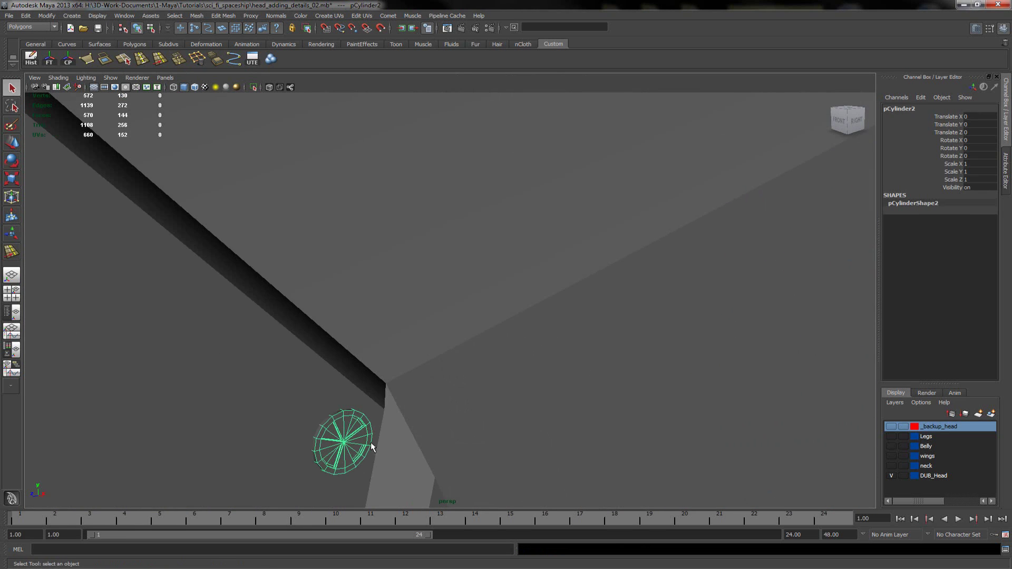
scroll(371, 442, "down", 6)
middle_click_drag(549, 438, 555, 349, "alt")
left_click(768, 432)
left_click_drag(538, 344, 310, 246, "alt")
middle_click_drag(309, 246, 486, 292, "alt")
right_click_drag(485, 293, 729, 337, "alt")
left_click_drag(729, 338, 561, 299, "alt")
left_click_drag(587, 379, 441, 317, "alt")
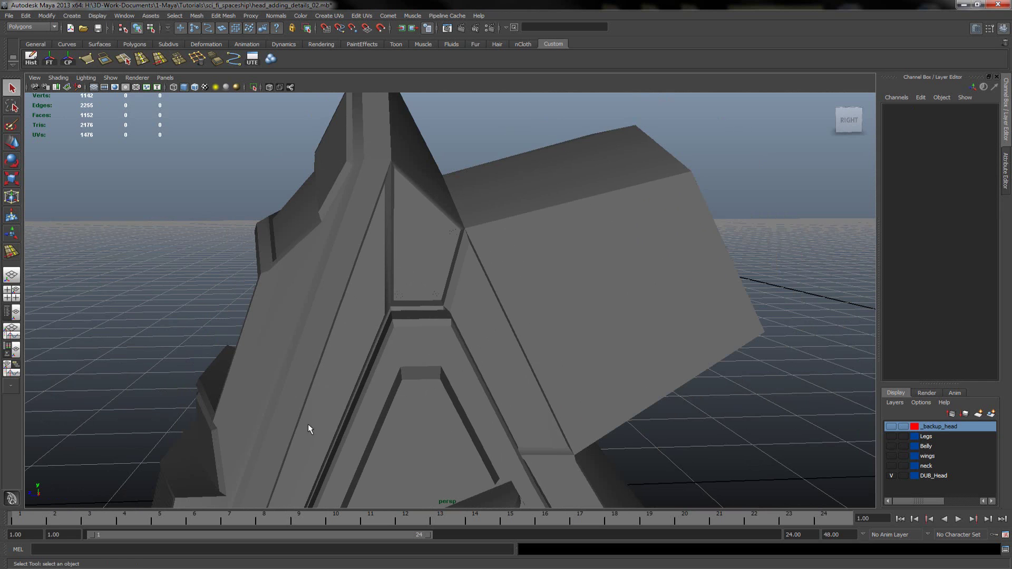
Step: Select the disc in the side panel's upper corner and move it outward along X to about 63.17
scroll(310, 421, "down", 5)
middle_click_drag(425, 384, 374, 284, "alt")
left_click_drag(492, 314, 486, 343, "alt")
right_click_drag(485, 343, 416, 358, "alt")
mouse_move(363, 298)
left_mouse_down("alt")
mouse_move(332, 285)
mouse_move(348, 296)
left_mouse_up("alt")
middle_click_drag(402, 349, 525, 311, "alt")
left_click(545, 297)
key("w")
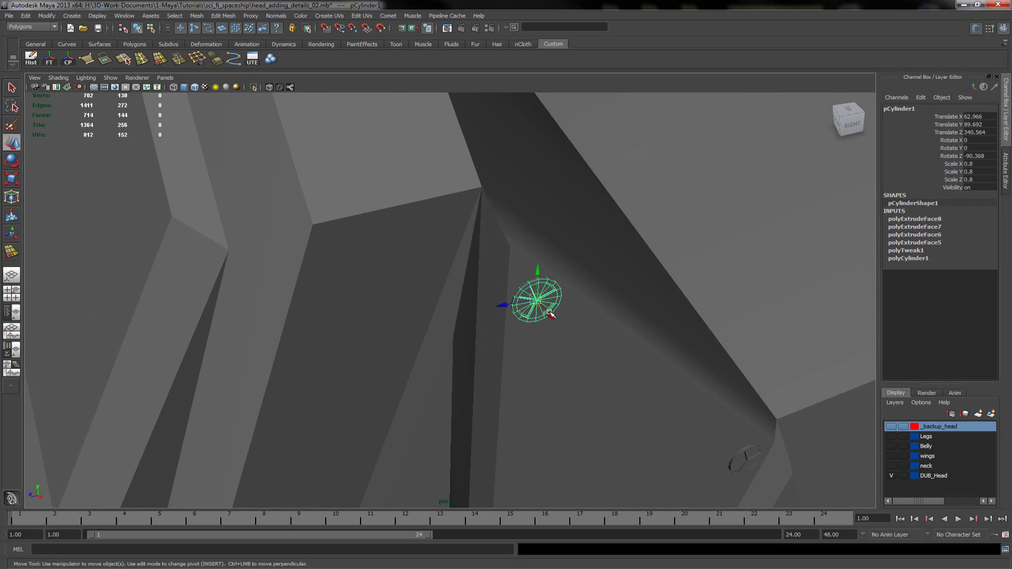
left_click_drag(549, 314, 551, 316)
Step: Delete the five detail discs, pCylinder1 through pCylinder5, from the Outliner and return to the single perspective view
scroll(552, 317, "down", 4)
middle_click_drag(585, 411, 534, 325, "alt")
left_click(12, 350)
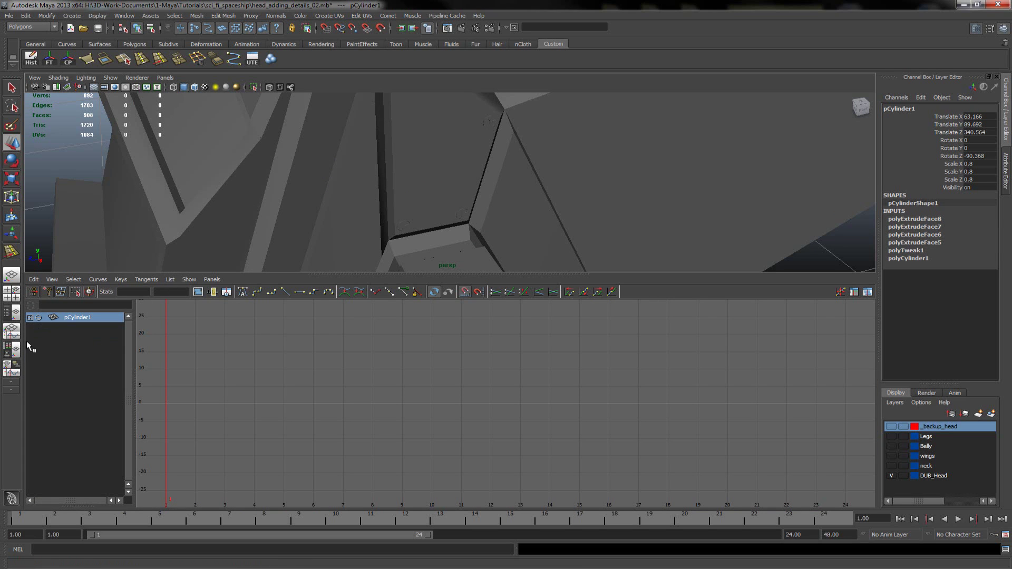
left_click(12, 312)
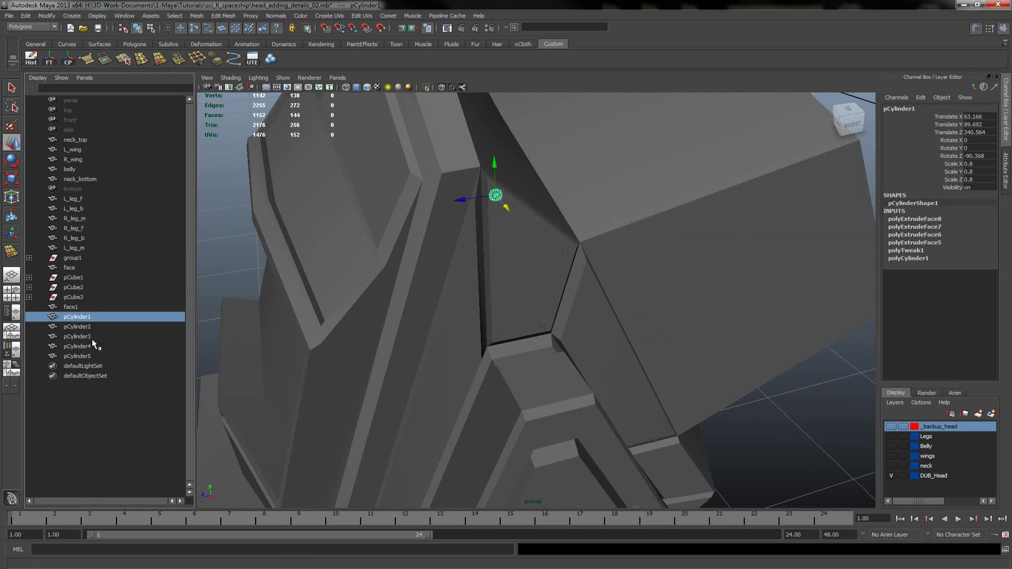
left_click(90, 357, "shift")
key("Delete")
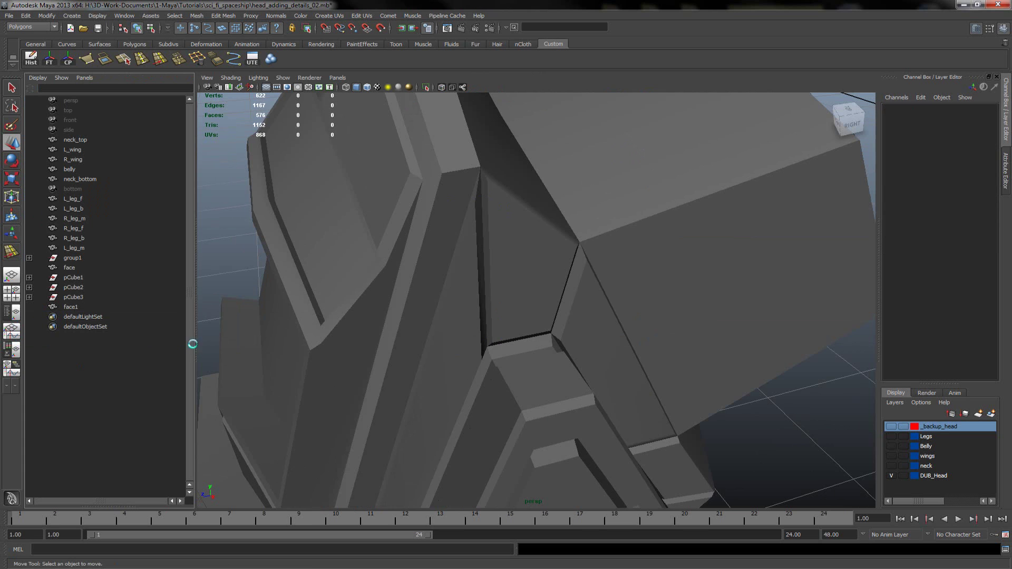
scroll(766, 375, "down", 4)
left_click(8, 275)
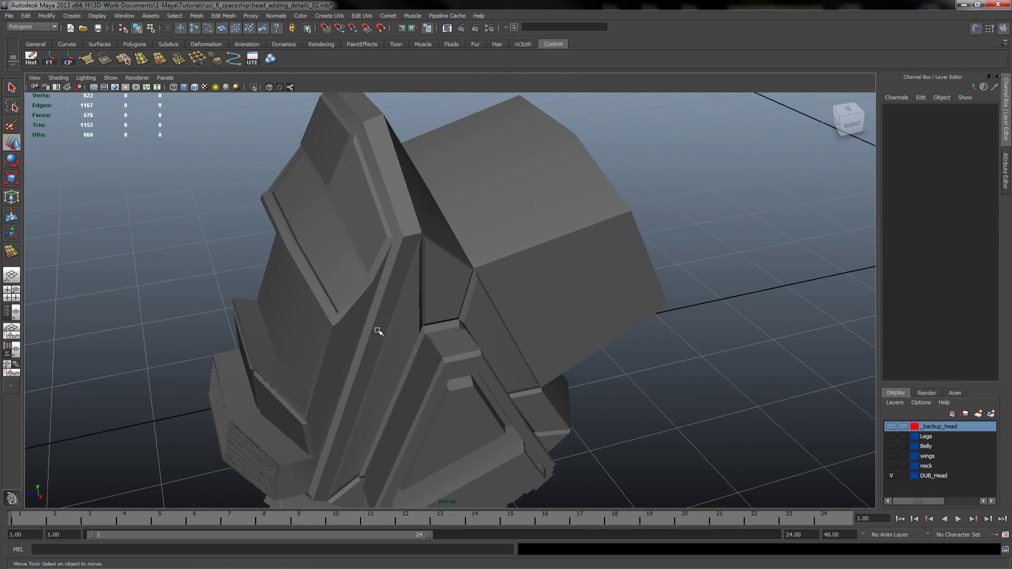
Step: Examine the stacked block details and recessed panels around the head's underside
left_click_drag(451, 378, 391, 327, "alt")
right_click_drag(327, 385, 589, 404, "alt")
middle_click_drag(337, 443, 603, 311, "alt")
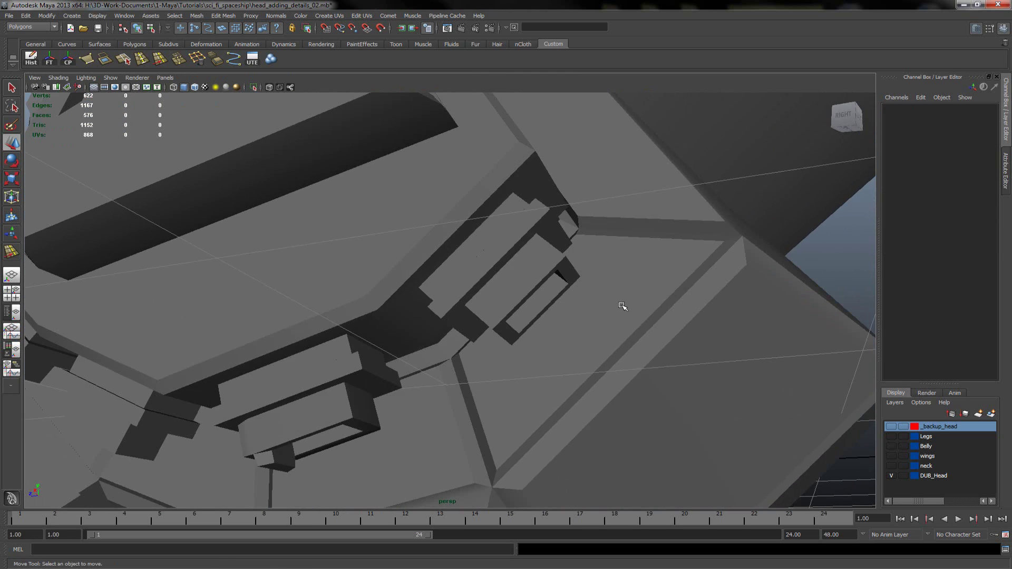
right_click_drag(473, 367, 364, 347, "alt")
left_click_drag(463, 390, 394, 341, "alt")
left_click_drag(449, 161, 424, 321, "alt")
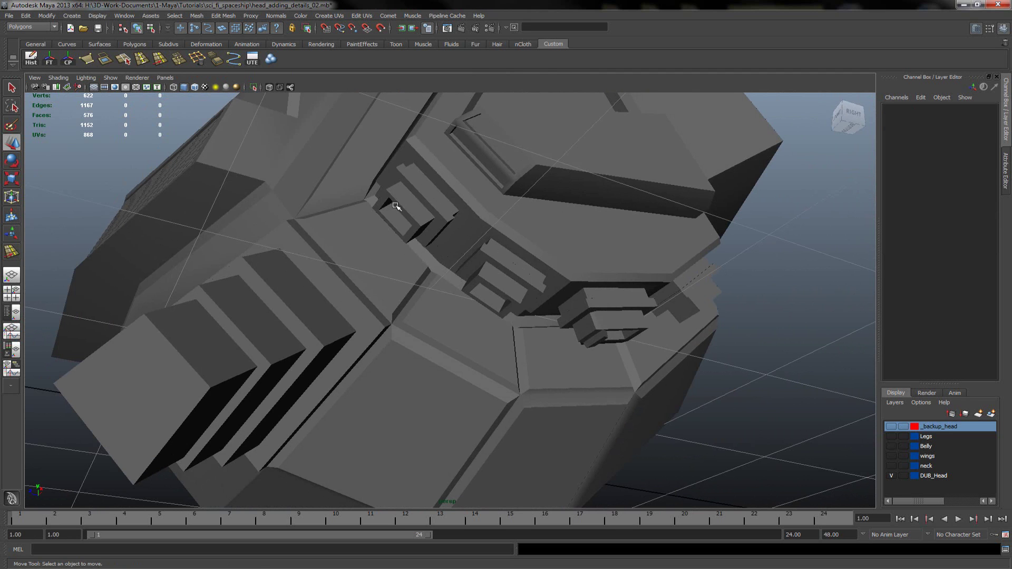
left_click_drag(473, 261, 311, 345, "alt")
left_click_drag(363, 281, 435, 244, "alt")
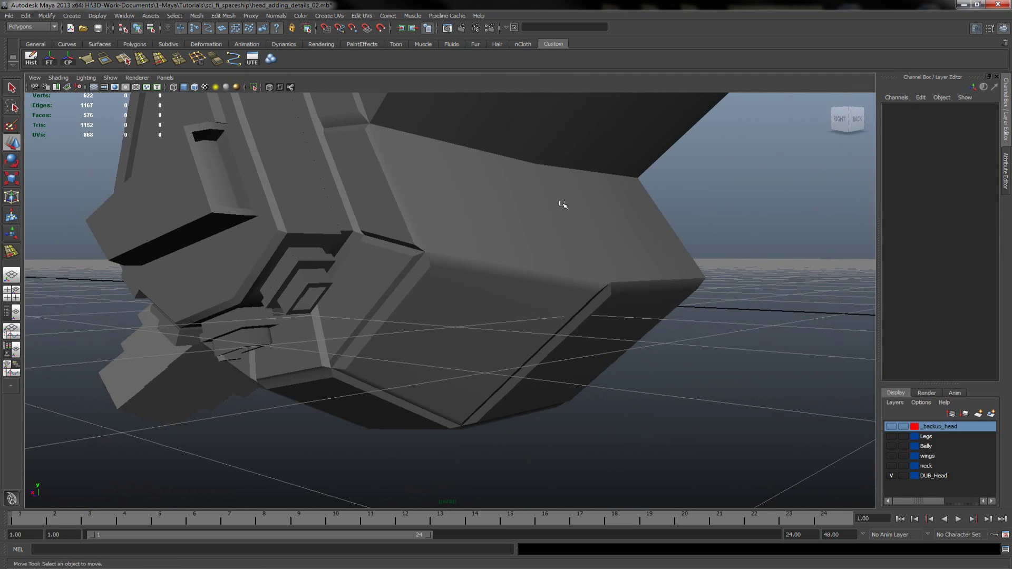
left_click_drag(560, 202, 218, 124, "alt")
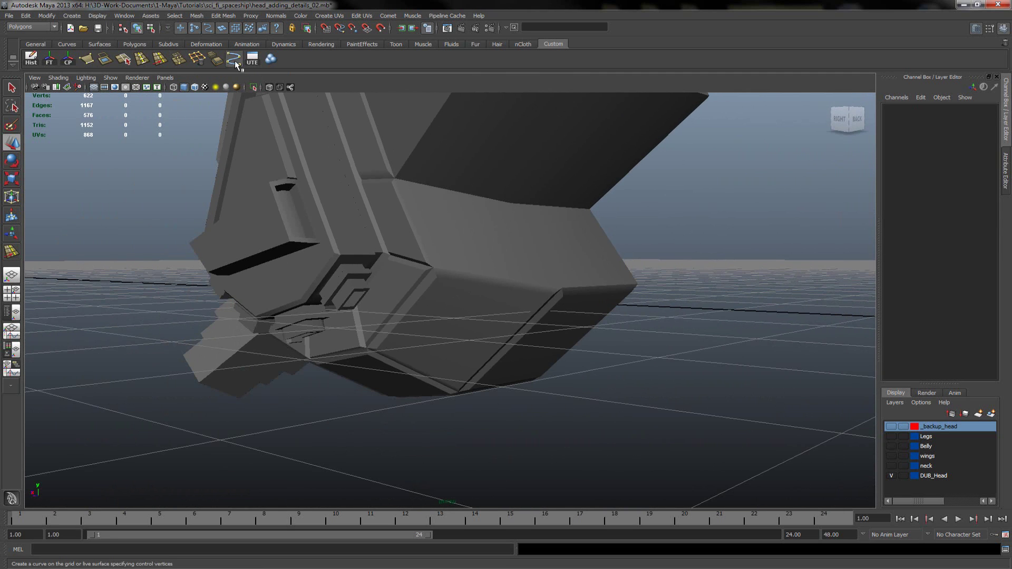
Step: Draw a curved cable path with the CV Curve tool in the side view, starting at the head's lower block detail, and finish it
left_click(160, 60)
left_click(97, 16)
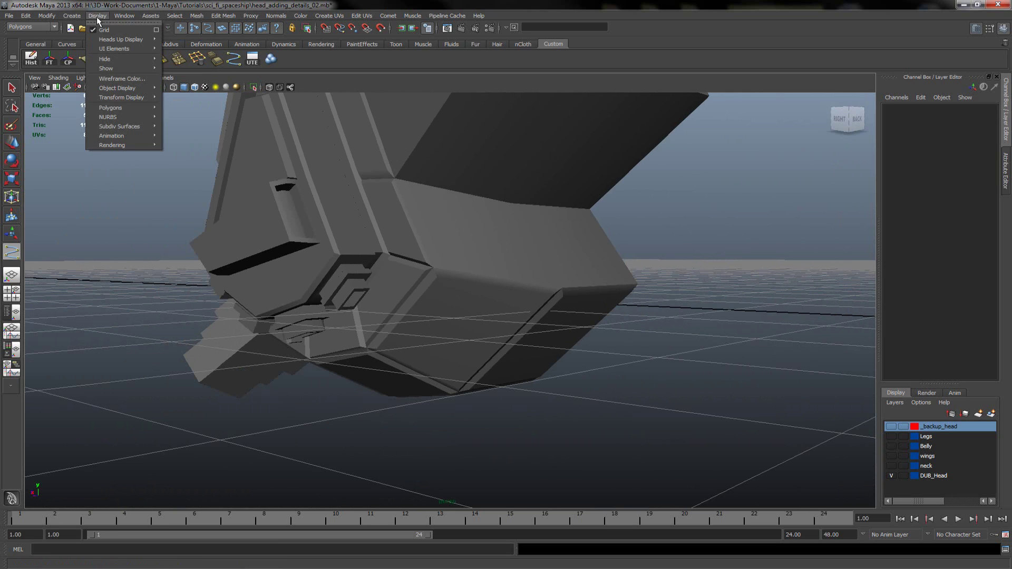
mouse_move(73, 16)
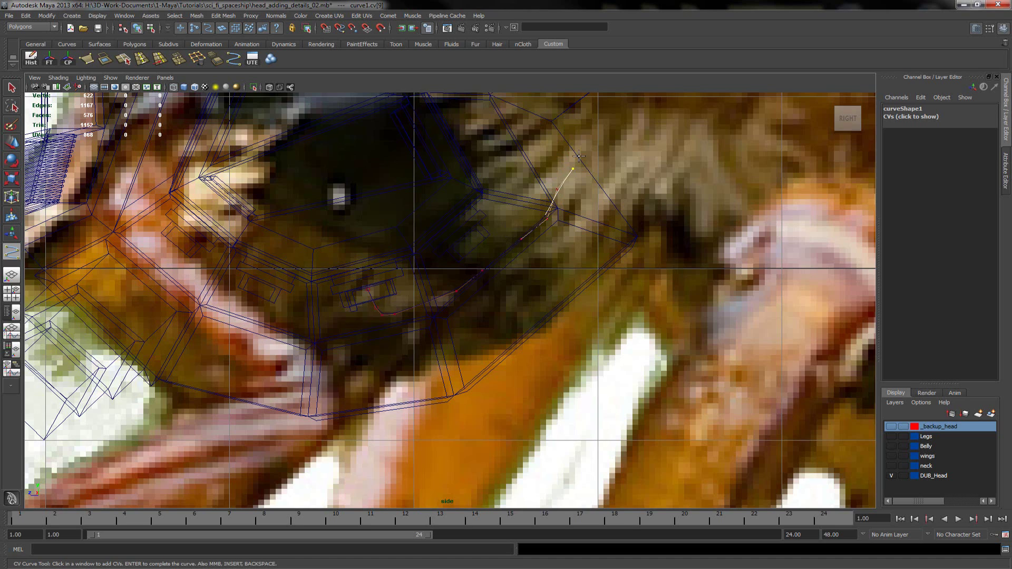
left_click(540, 143)
key("space")
key("space")
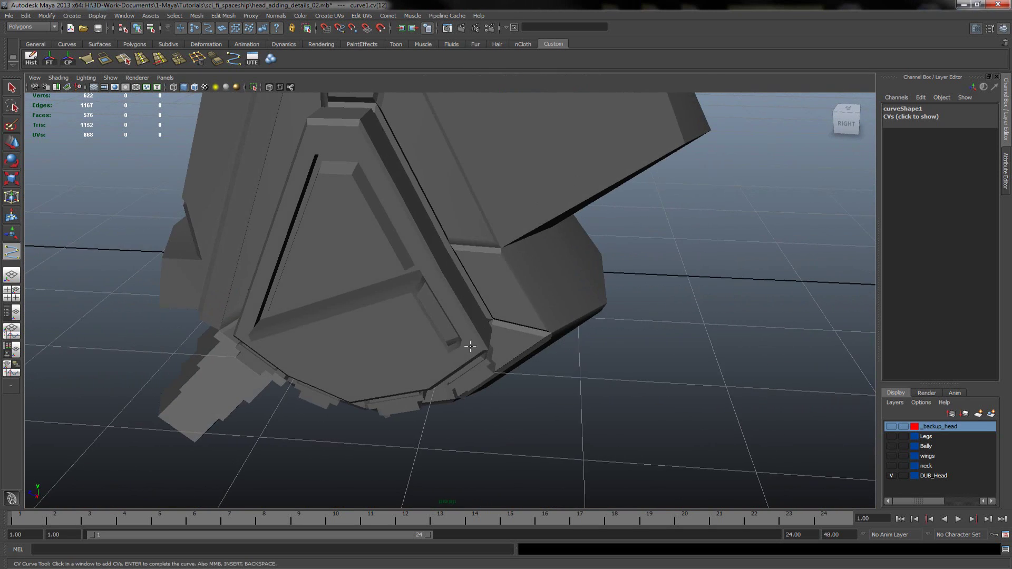
middle_click_drag(465, 346, 355, 296, "alt")
key("Return")
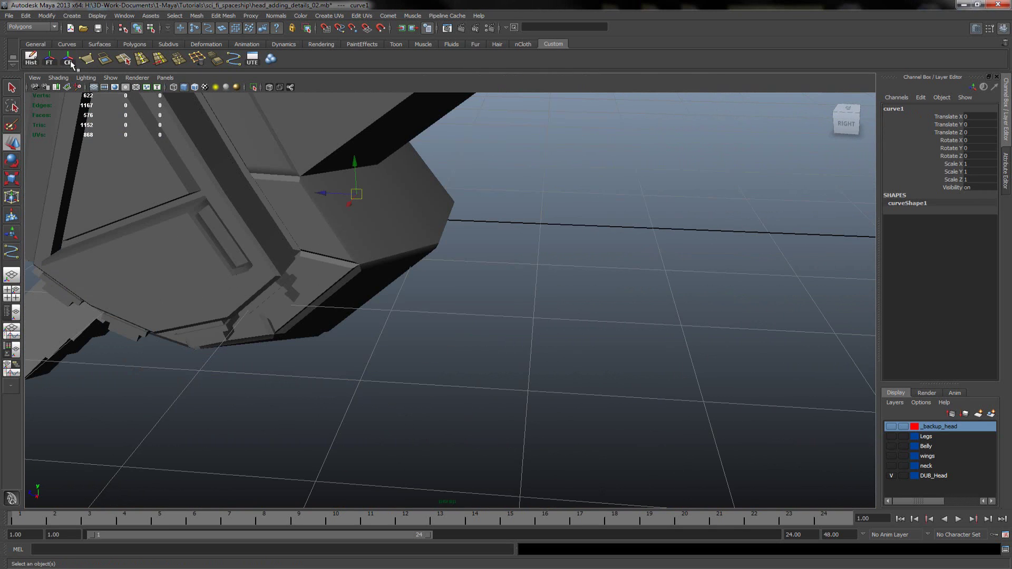
Step: Centre the curve's pivot and move the curve outward along X to about 72, beside the head's lower block details
left_click_drag(355, 235, 330, 230, "alt")
middle_click_drag(401, 181, 239, 335)
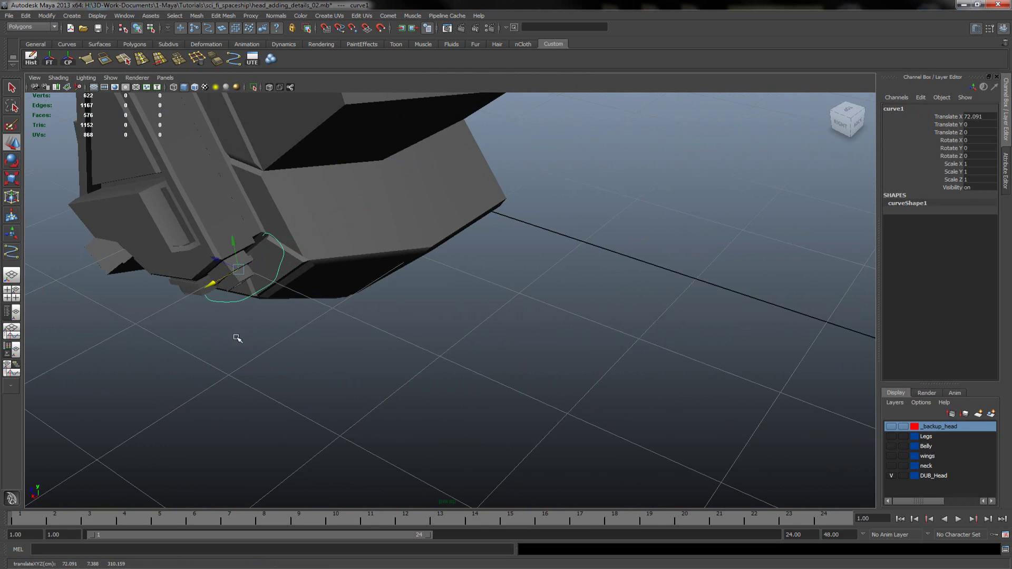
left_click_drag(237, 352, 348, 284, "alt")
middle_click_drag(448, 190, 391, 287, "alt")
right_click_drag(391, 288, 668, 282, "alt")
middle_click_drag(507, 299, 541, 346, "alt")
left_click_drag(448, 343, 477, 306, "alt")
middle_click_drag(504, 296, 500, 316, "alt")
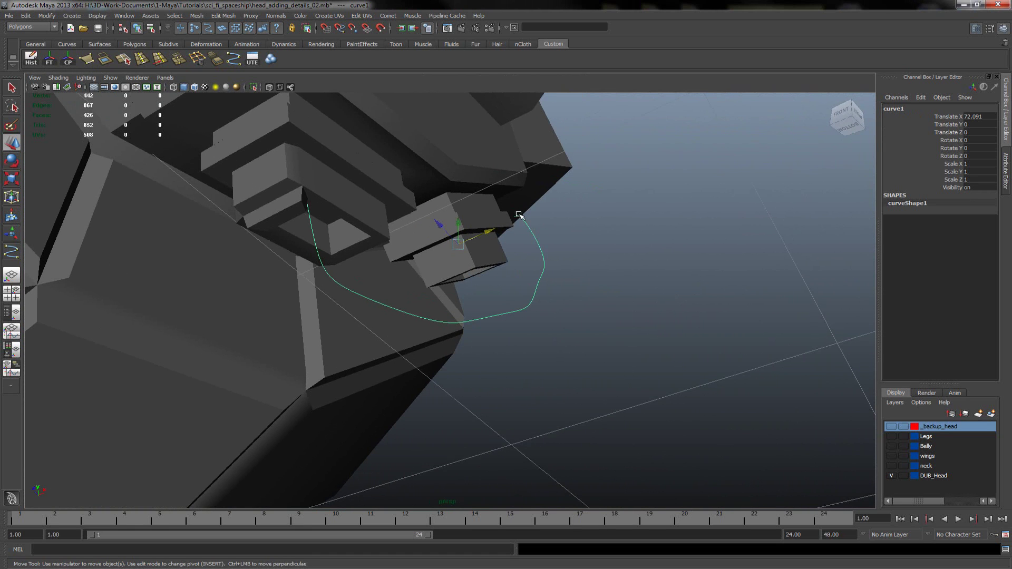
left_click_drag(486, 230, 459, 313)
Step: Show the curve's control vertices, try to move a selected group of them along X, and undo the attempt
right_click_drag(458, 314, 420, 308)
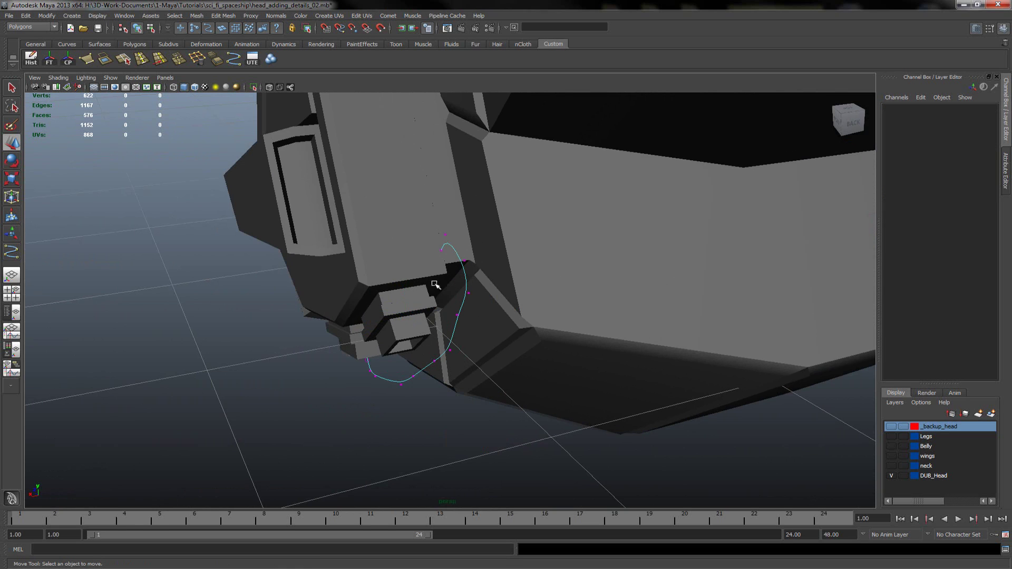
left_click_drag(531, 335, 565, 368)
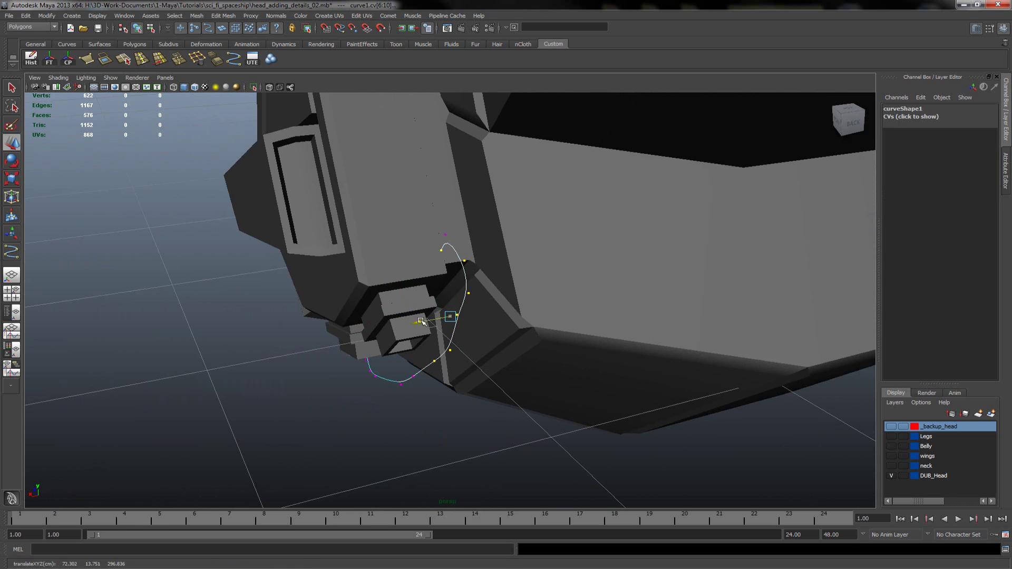
left_click_drag(424, 323, 454, 320)
left_click_drag(426, 214, 455, 235)
left_click_drag(553, 328, 551, 329)
key("ctrl+z")
key("ctrl+z")
key("ctrl+z")
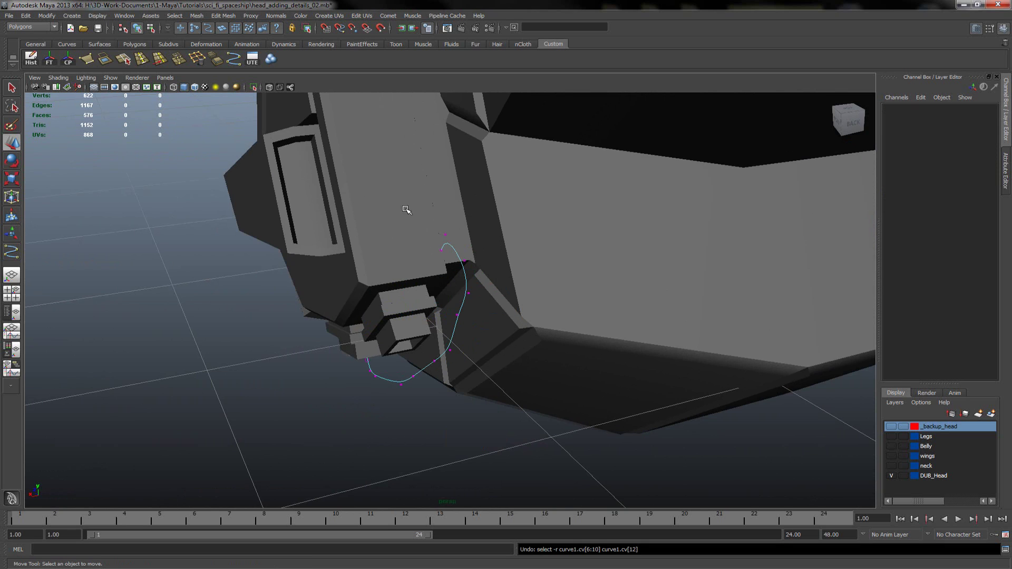
Step: Shift progressively smaller groups of the curve's control vertices inward along X, bending the upper part towards the head
left_click_drag(407, 210, 575, 383)
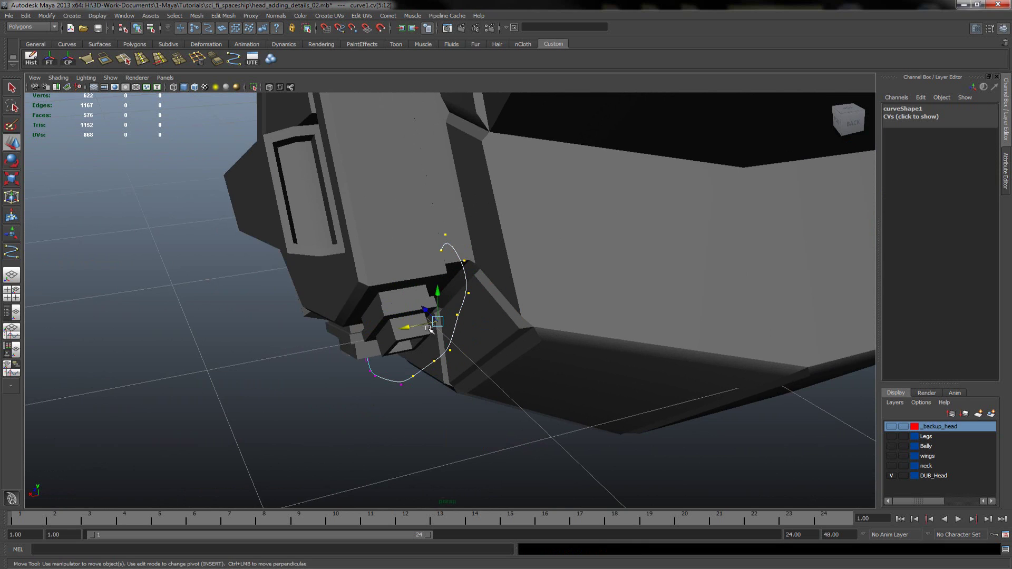
left_click_drag(429, 329, 437, 320)
left_click_drag(417, 197, 602, 363)
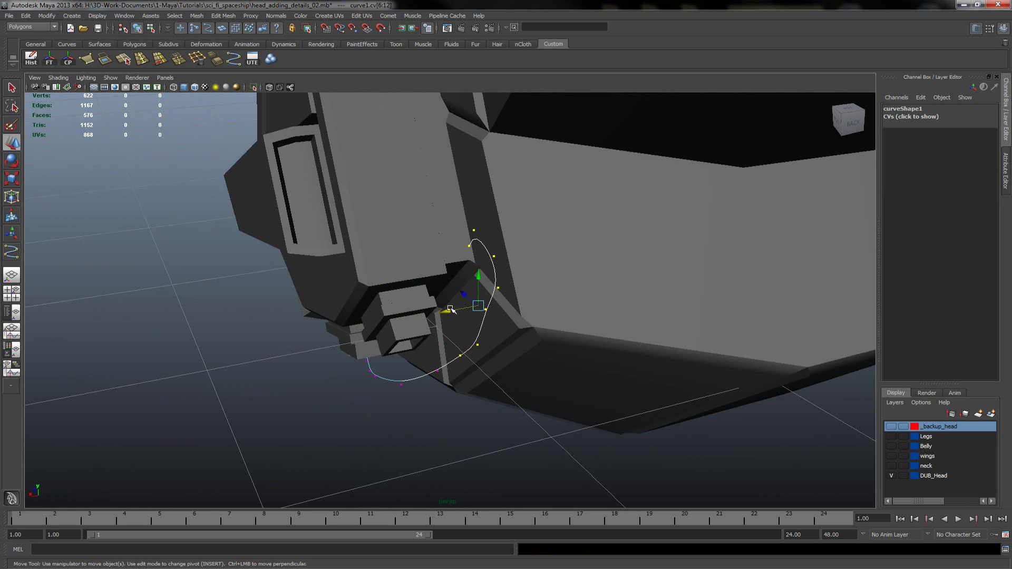
left_click_drag(451, 310, 483, 304)
left_click_drag(460, 220, 605, 343)
left_click_drag(486, 293, 536, 289)
Step: Reposition the curve's upper control vertices and its mid-section vertices so the path follows the head's lower corner
left_click_drag(586, 380, 552, 332)
left_click_drag(548, 283, 595, 319)
left_click_drag(547, 284, 566, 297)
left_click_drag(480, 329, 526, 378)
left_click_drag(475, 336, 492, 351)
Step: Try to move a control vertex in the curve's lower section, undo the move, and deselect the curve
key("Left")
left_click_drag(423, 355, 453, 272)
middle_click_drag(469, 302, 703, 219)
key("ctrl+z")
scroll(598, 289, "down", 3)
middle_click_drag(497, 331, 533, 359, "alt")
key("q")
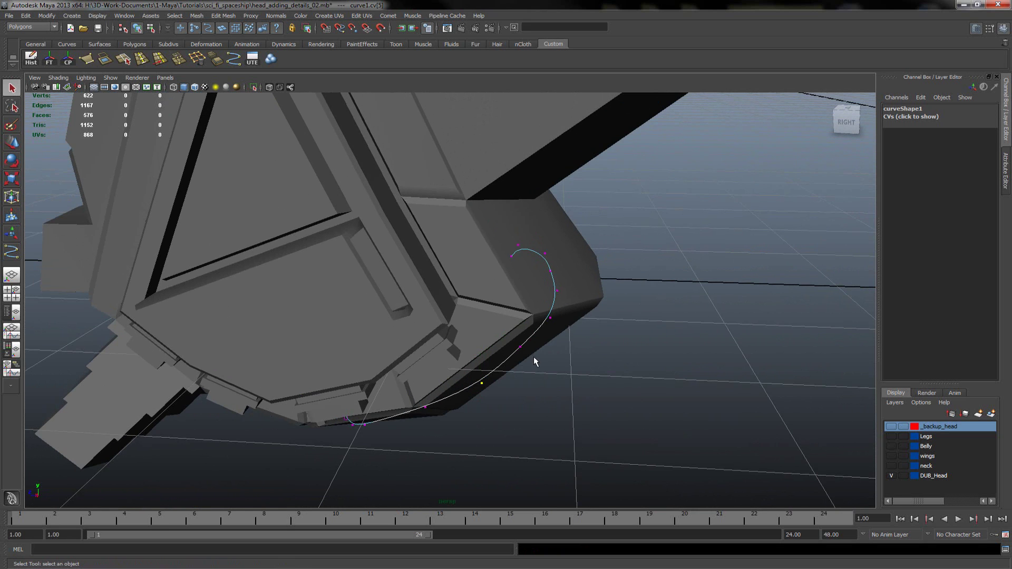
left_click(524, 418)
left_click_drag(523, 422, 575, 317, "alt")
Step: Create a polygon cylinder at the scene origin and frame it for editing
left_click(134, 44)
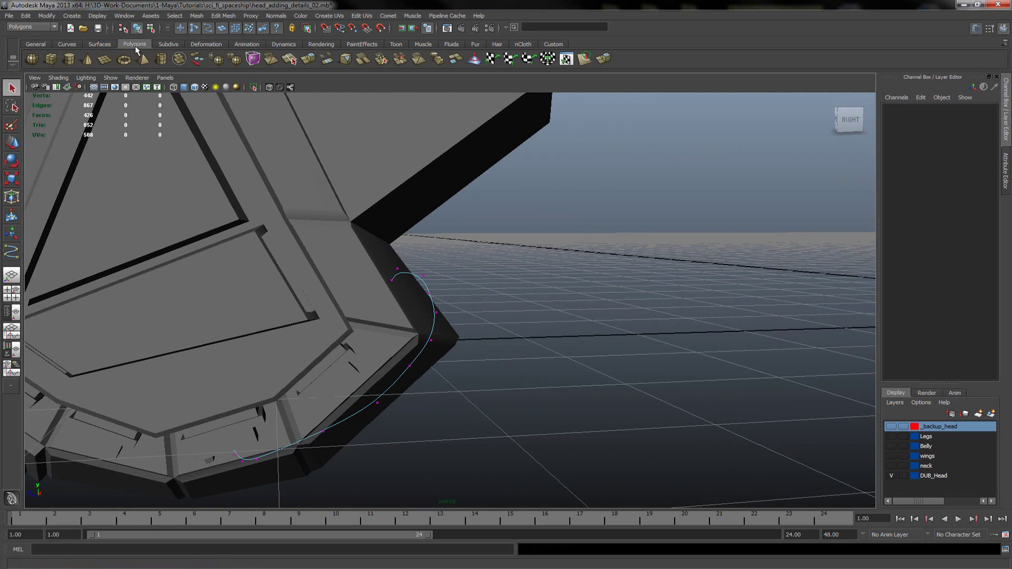
left_click(69, 60)
left_click_drag(504, 217, 266, 334, "alt")
right_click_drag(268, 369, 311, 337, "alt")
middle_click_drag(311, 284, 239, 264, "alt")
scroll(461, 400, "up", 2)
right_click_drag(462, 404, 467, 401, "alt")
key("f")
left_click_drag(492, 404, 448, 337, "alt")
left_click_drag(431, 290, 428, 336, "alt")
Step: Delete all of the cylinder's faces except its top cap, leaving a flat disc
right_click_drag(439, 330, 406, 343)
left_click_drag(836, 456, 337, 274)
left_click_drag(421, 311, 430, 353, "alt")
key("Delete")
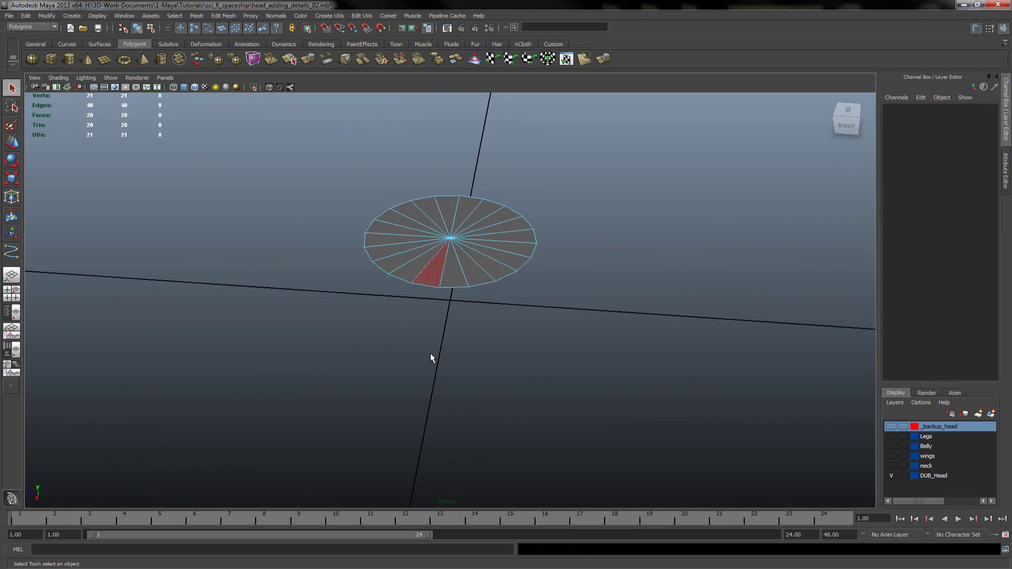
Step: Centre the disc's pivot and move the disc down to the origin, at Translate Y -1
left_click(554, 44)
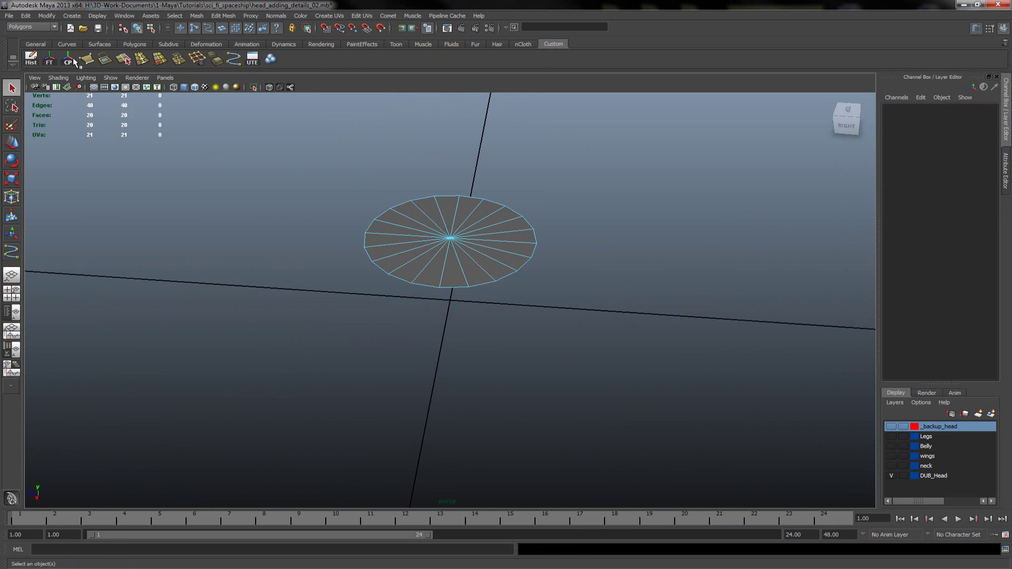
right_click_drag(444, 241, 469, 223)
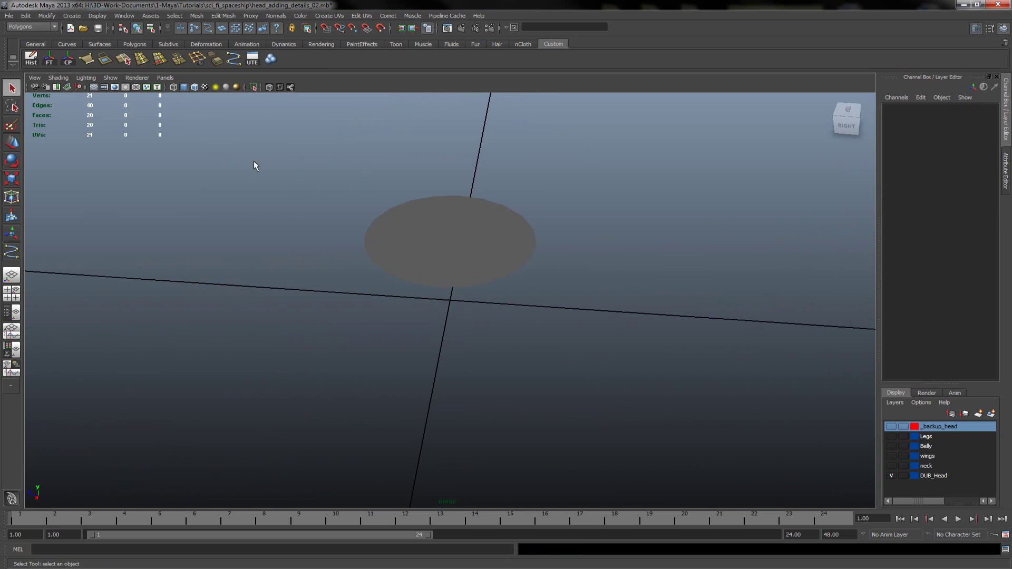
left_click(441, 214)
left_click(72, 63)
key("w")
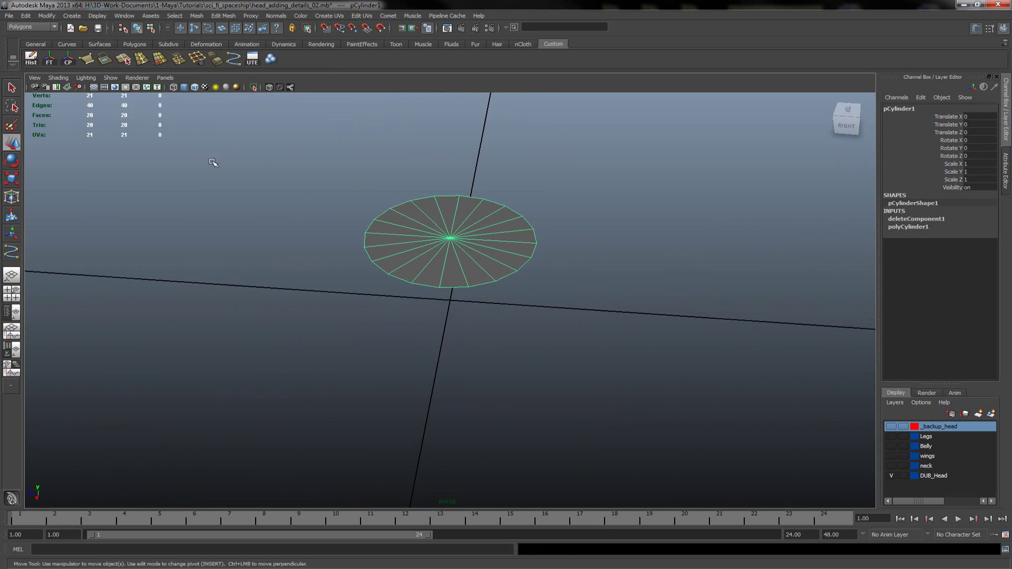
scroll(475, 250, "down", 3)
left_click_drag(450, 233, 443, 274)
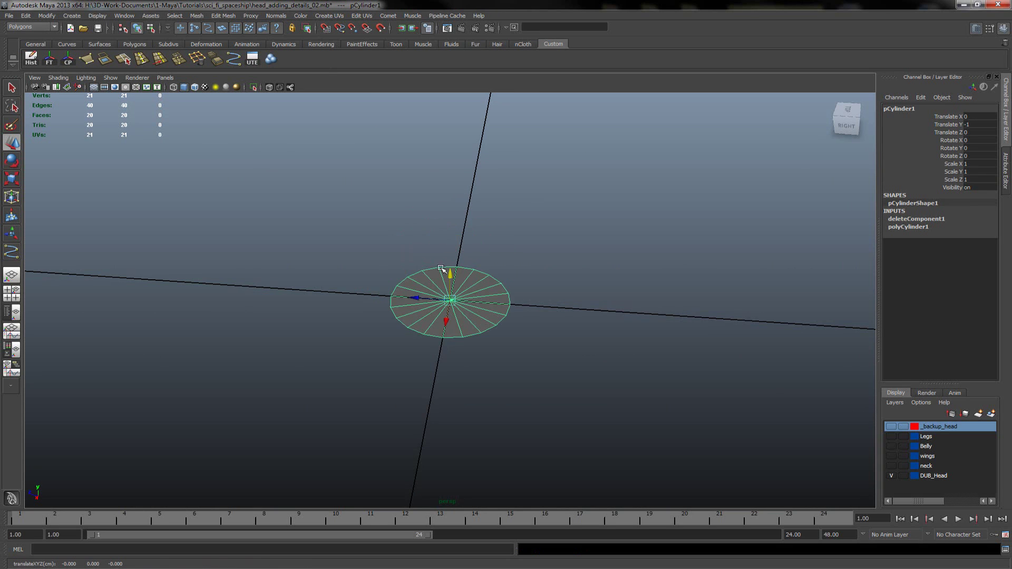
Step: Switch the view to wireframe and try to snap the disc to the start of the cable curve
scroll(418, 292, "down", 6)
middle_click_drag(311, 296, 485, 316, "alt")
right_click_drag(334, 316, 845, 307, "alt")
left_click_drag(379, 359, 384, 319, "alt")
key("4")
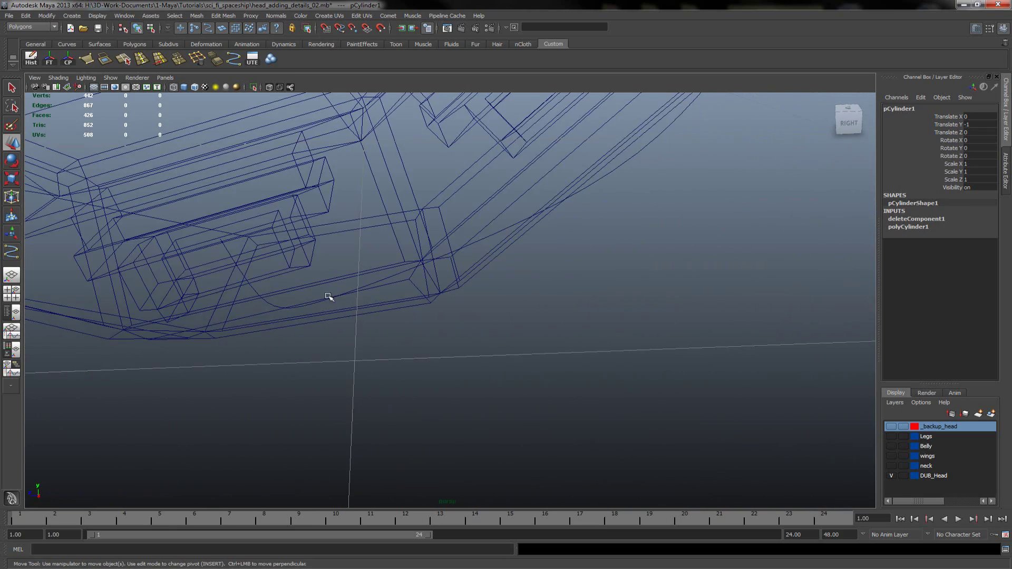
mouse_move(334, 289)
right_mouse_down("alt")
mouse_move(384, 245)
mouse_move(499, 280)
mouse_move(422, 315)
right_mouse_up("alt")
left_click_drag(422, 314, 386, 315, "alt")
middle_click_drag(368, 267, 360, 299, "alt")
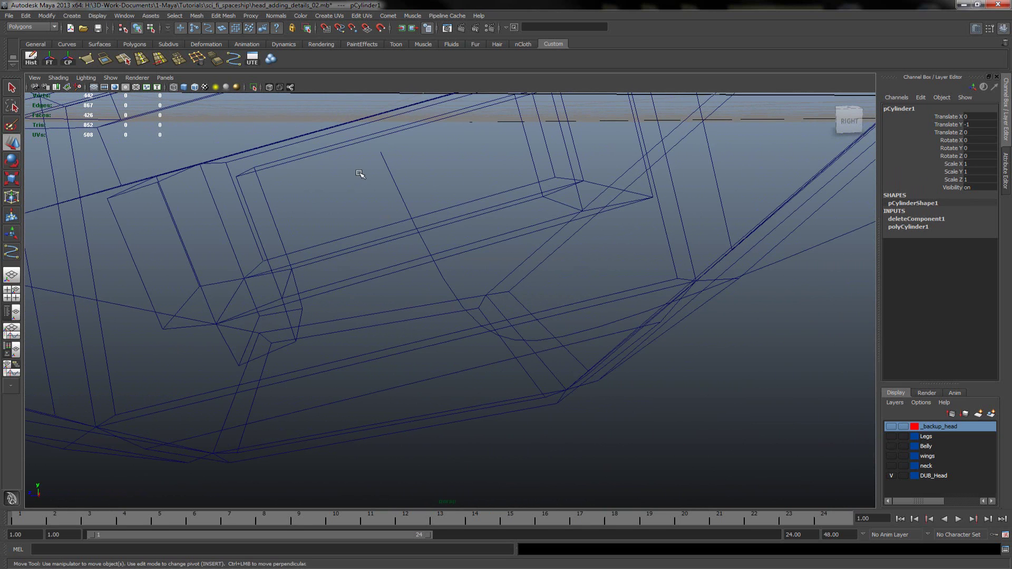
middle_click(380, 152)
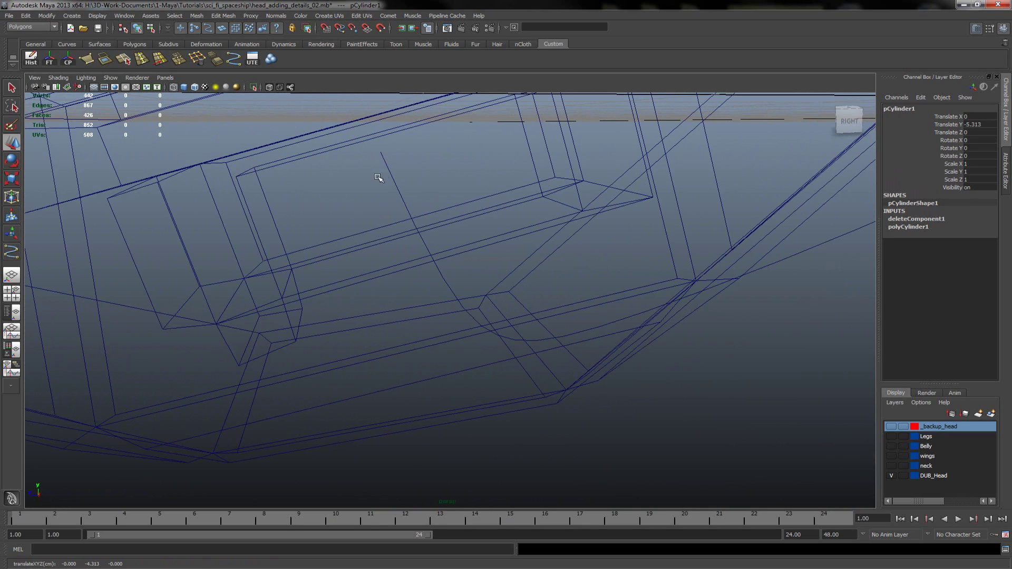
Step: Select the disc's faces, try to snap them to the curve's start, and slide them along Z
scroll(383, 157, "down", 3)
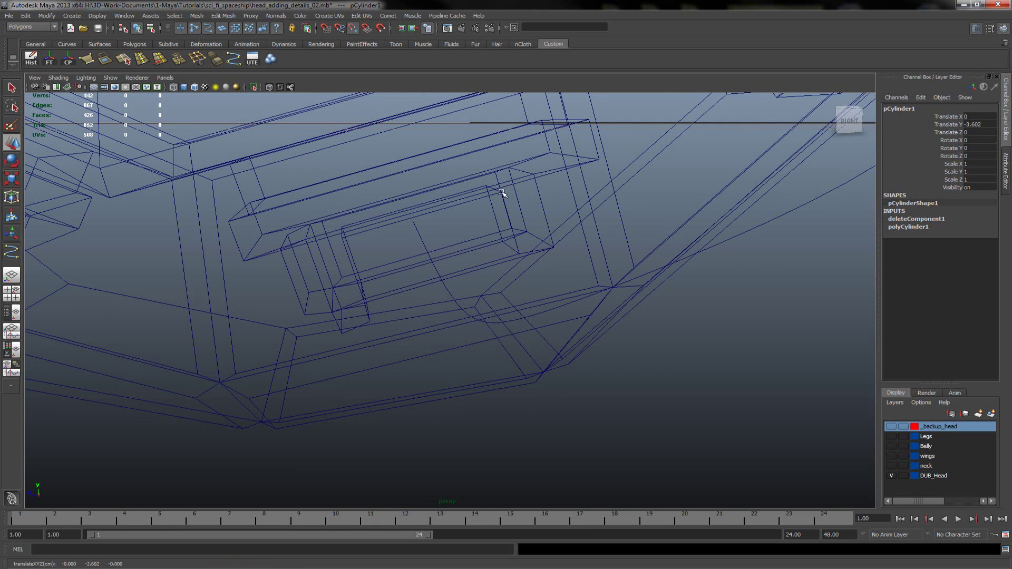
scroll(493, 205, "down", 5)
scroll(600, 255, "down", 10)
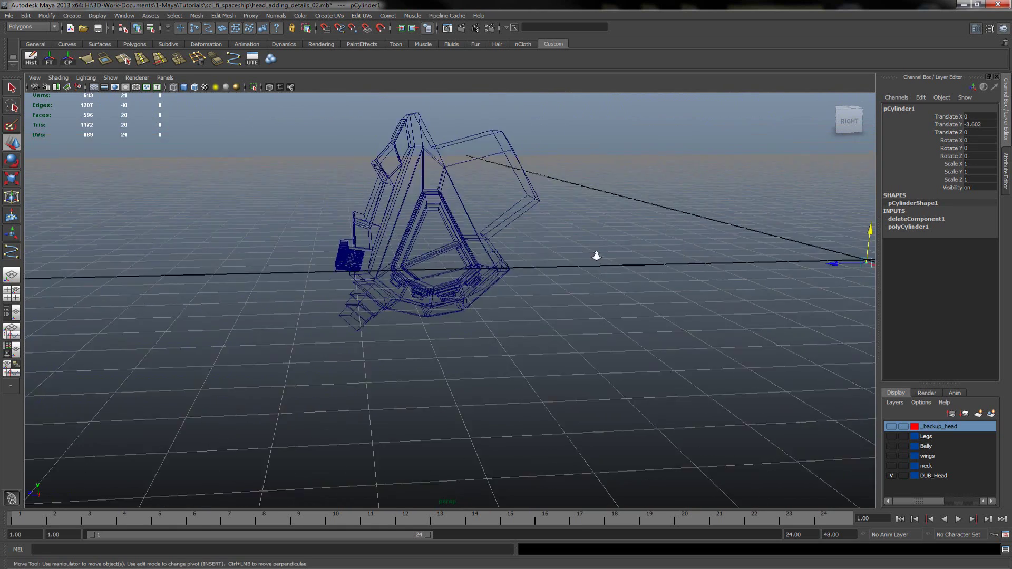
scroll(401, 267, "up", 12)
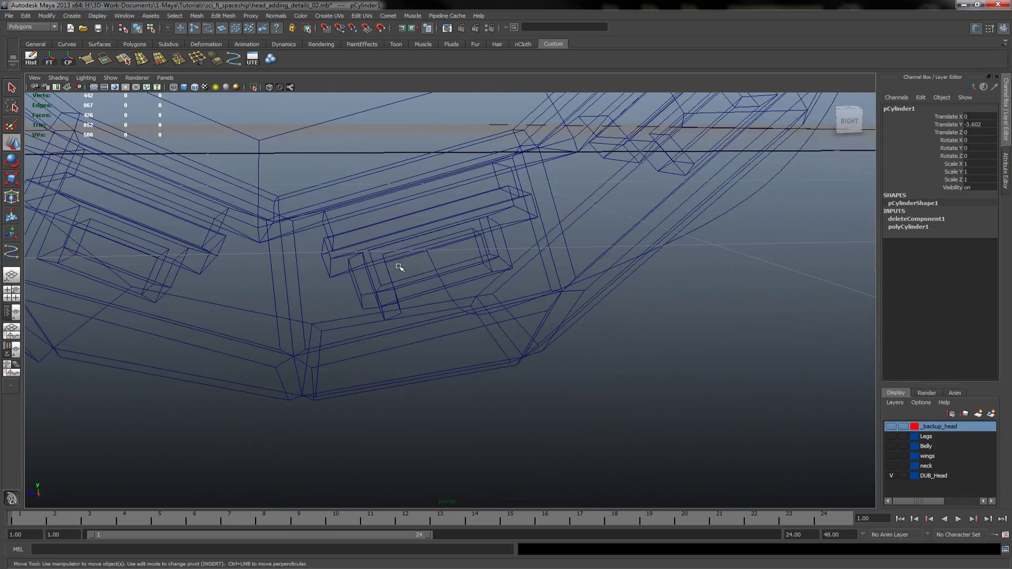
scroll(414, 267, "down", 3)
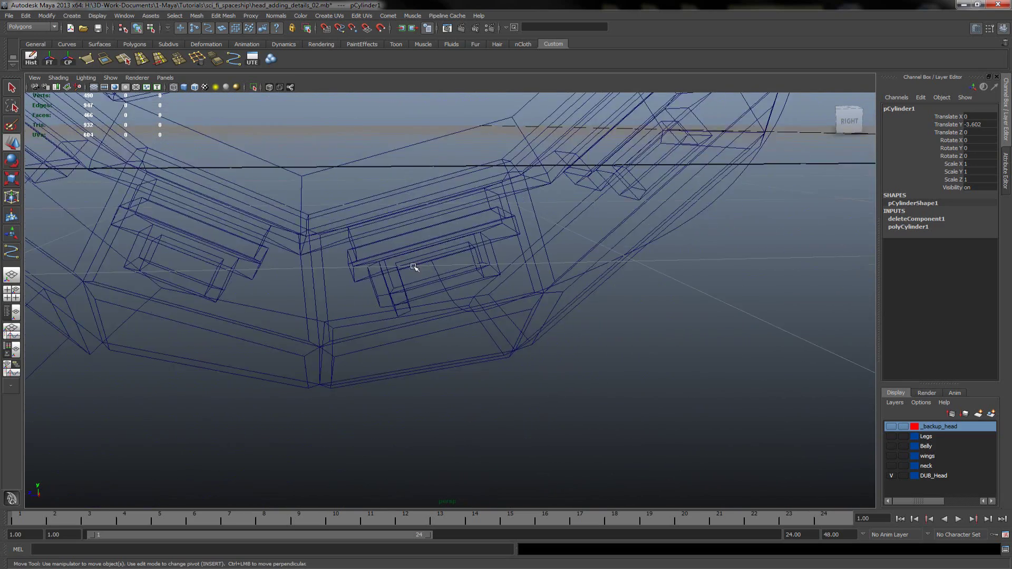
scroll(414, 268, "down", 8)
scroll(619, 279, "down", 3)
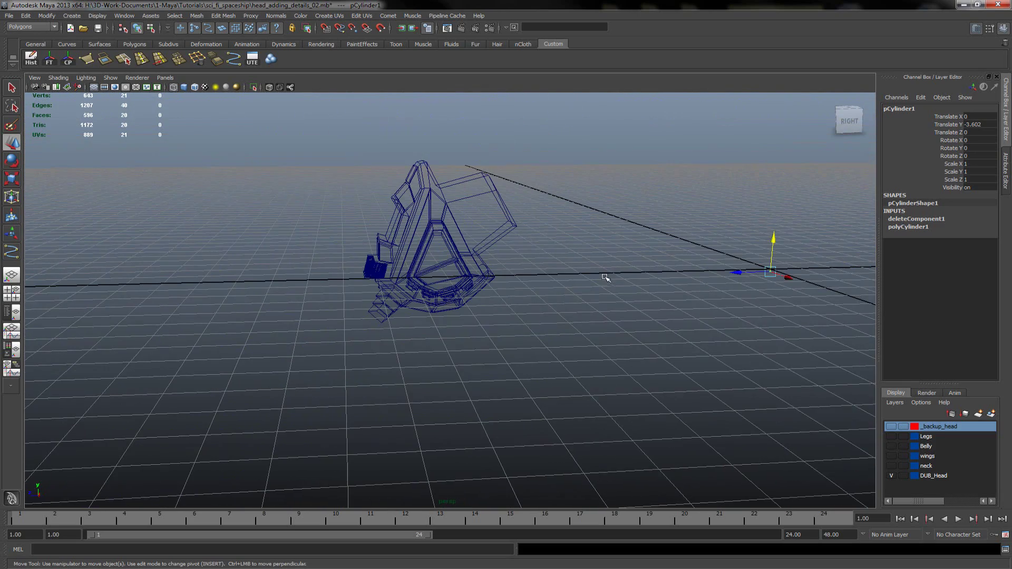
right_click_drag(772, 267, 768, 279)
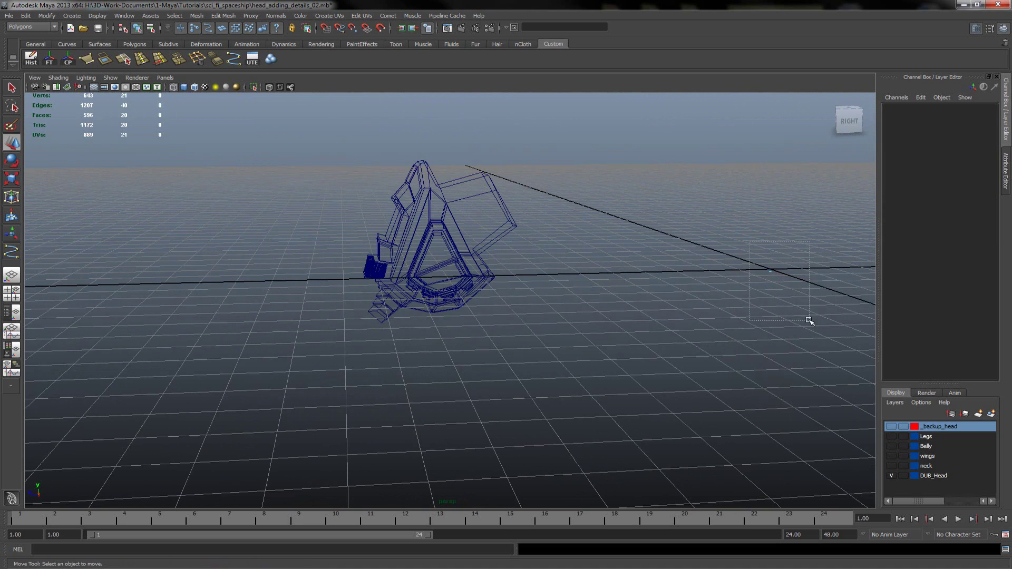
left_click_drag(752, 241, 804, 318)
scroll(418, 285, "up", 2)
scroll(422, 282, "up", 10)
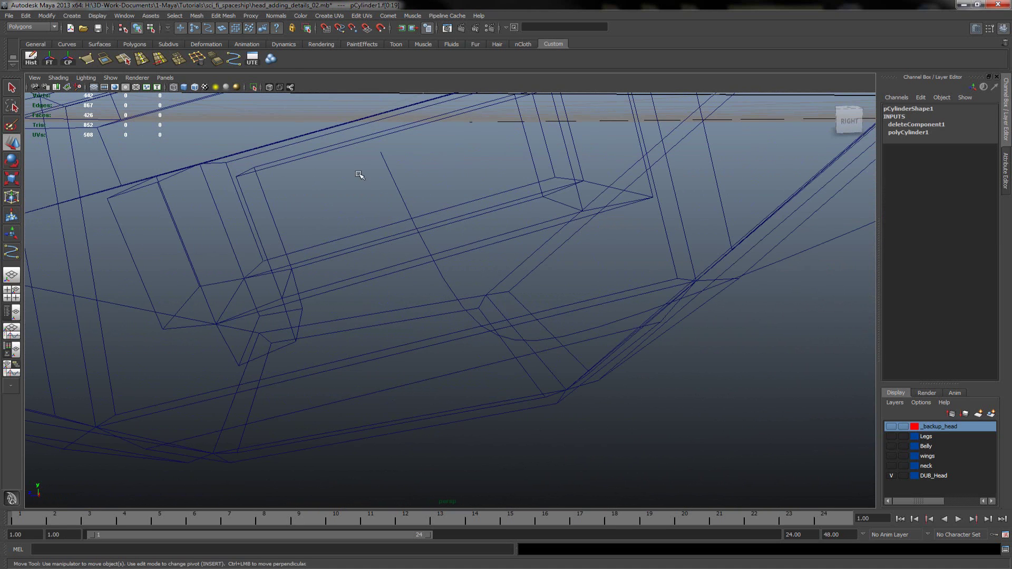
left_click_drag(359, 175, 358, 173, "alt")
key("v")
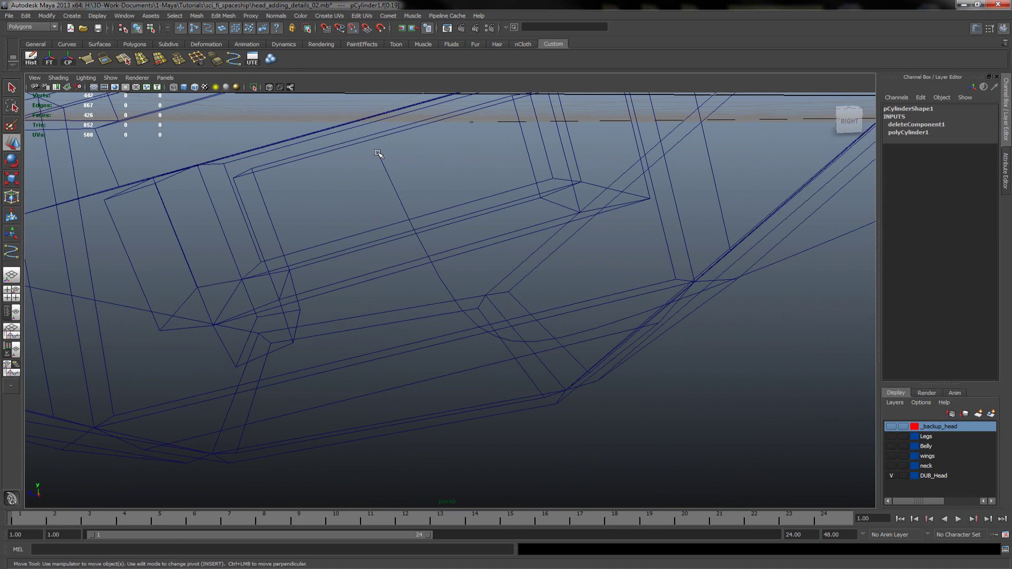
middle_click_drag(377, 153, 379, 155)
left_click_drag(340, 182, 258, 160, "alt")
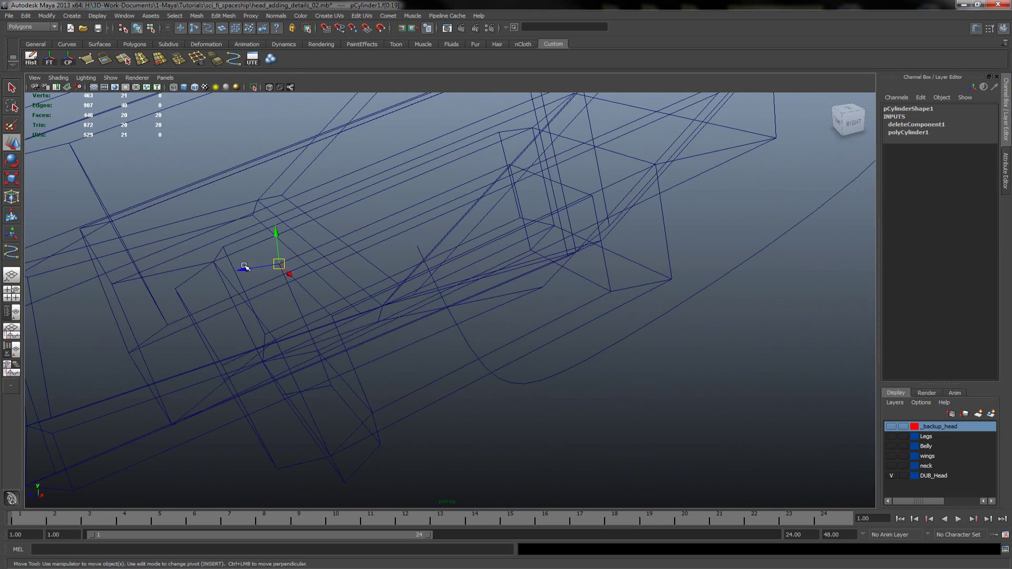
left_click_drag(244, 266, 381, 246)
Step: Undo the move of the disc's faces towards the curve
key("r")
left_click(425, 242)
scroll(515, 231, "down", 10)
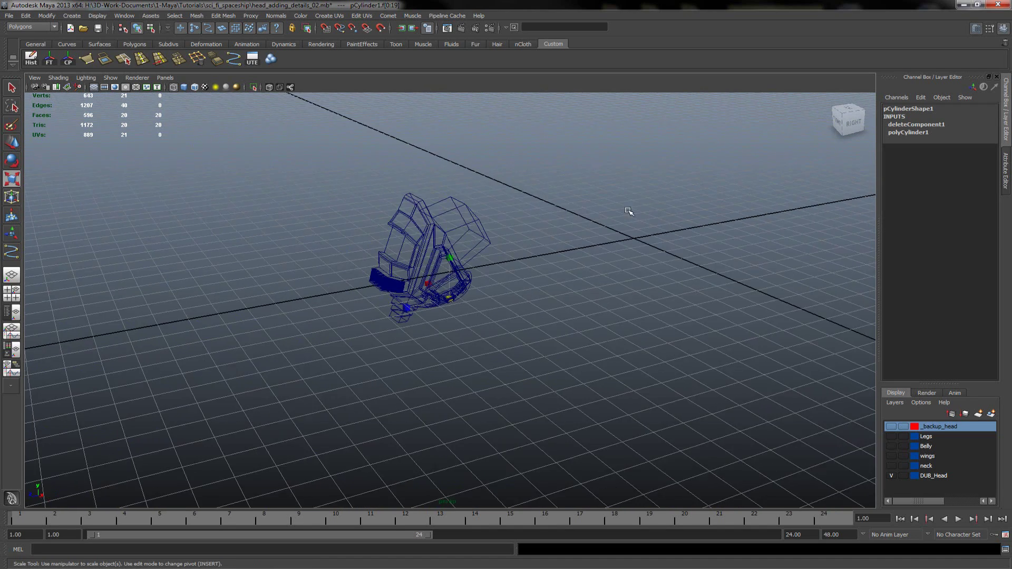
left_click_drag(646, 206, 531, 217, "alt")
left_click(653, 312)
scroll(444, 289, "up", 5)
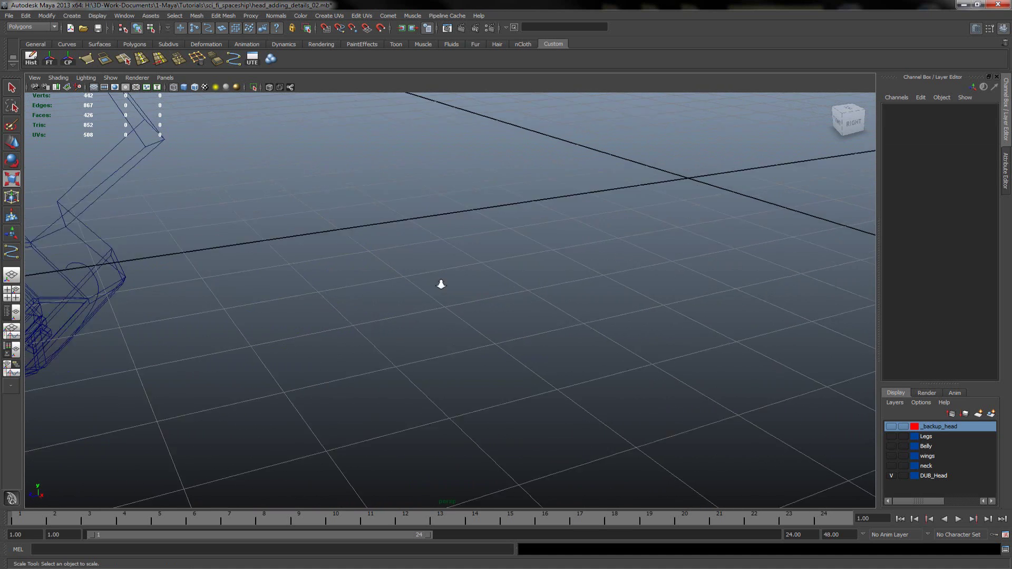
key("ctrl+z")
key("ctrl+z")
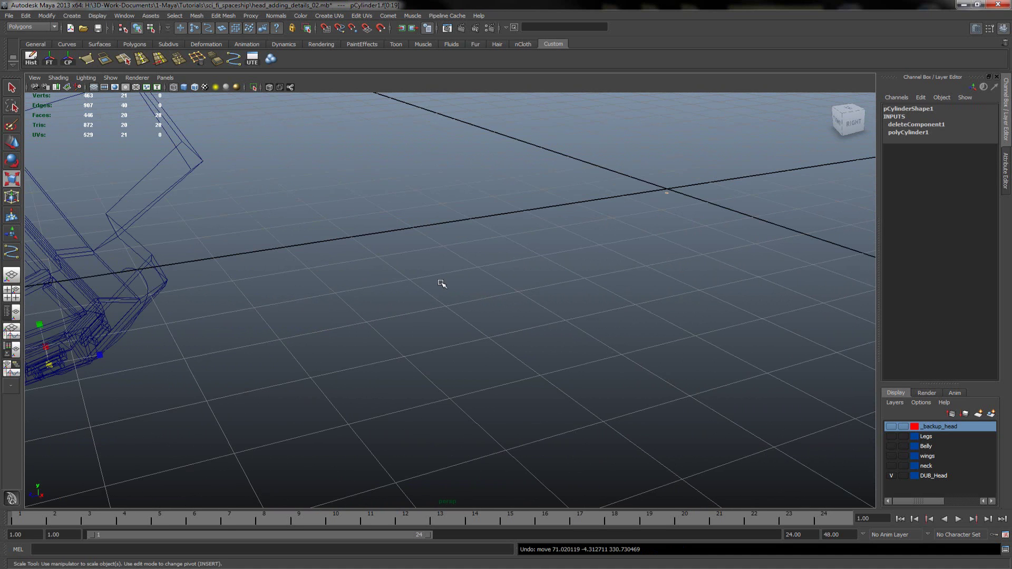
Step: Return to object selection and snap the whole disc to a lower block corner at Translate X 71.02, Y -5.313, Z 330.73
left_click(441, 283)
left_click_drag(598, 209, 305, 328, "alt")
right_click_drag(305, 328, 688, 341, "alt")
left_click_drag(498, 242, 533, 268)
key("w")
left_click_drag(509, 220, 622, 221, "alt")
right_click(641, 218)
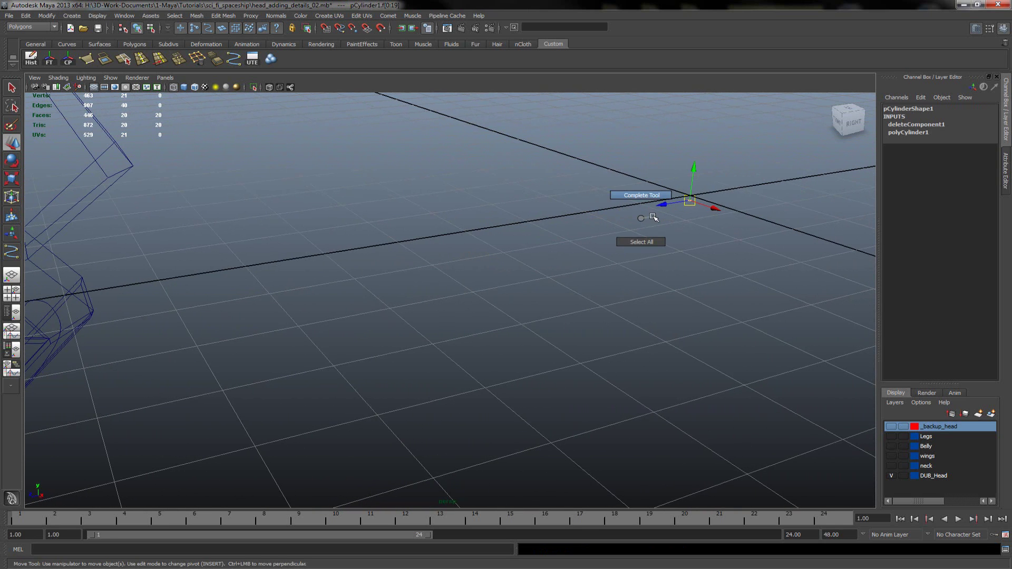
left_click(139, 29)
right_click_drag(483, 210, 321, 244, "alt")
middle_click_drag(321, 244, 472, 185, "alt")
right_click_drag(472, 186, 901, 258, "alt")
middle_click_drag(657, 293, 483, 307, "alt")
key("v")
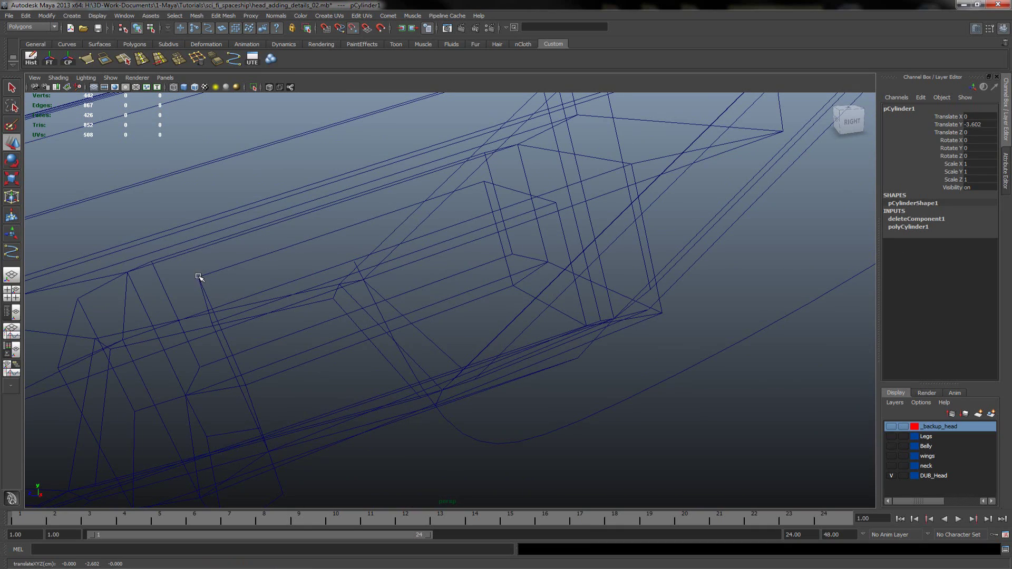
middle_click_drag(199, 276, 203, 276)
Step: Move the disc along Z to 327.519, near the start of the cable curve
key("e")
left_click_drag(224, 279, 247, 374, "alt")
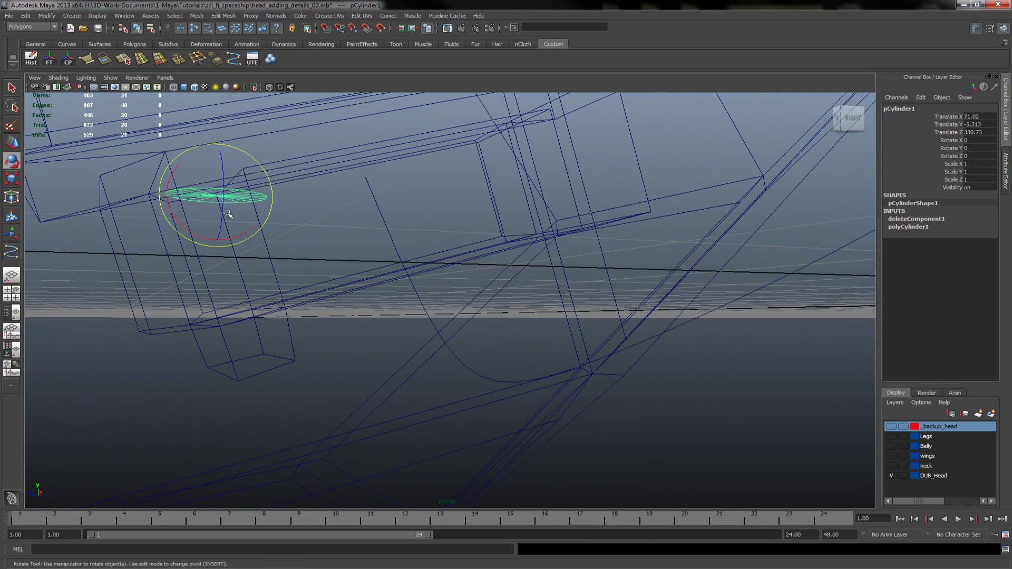
key("w")
left_click_drag(181, 195, 334, 219)
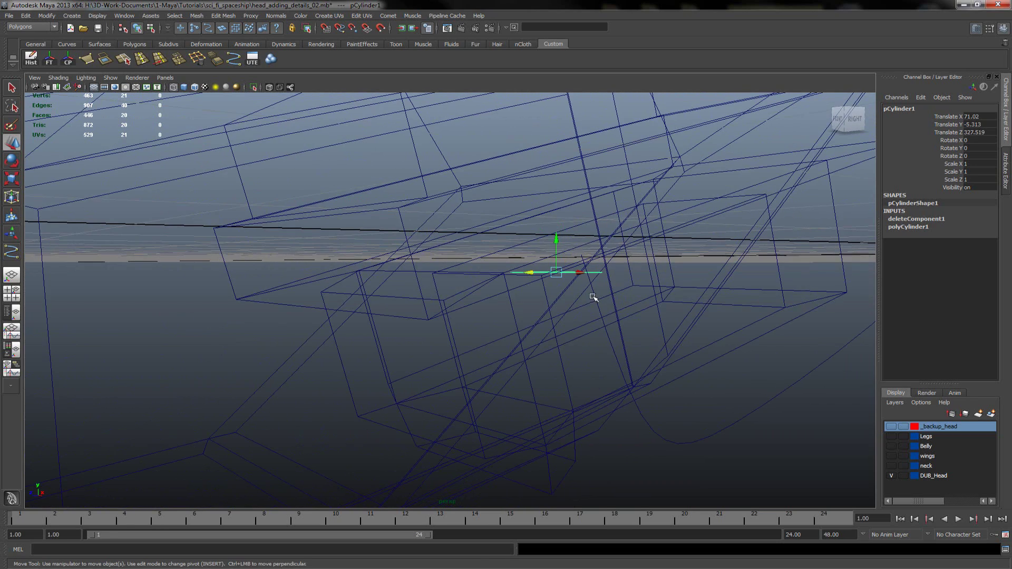
left_click_drag(562, 293, 515, 280, "alt")
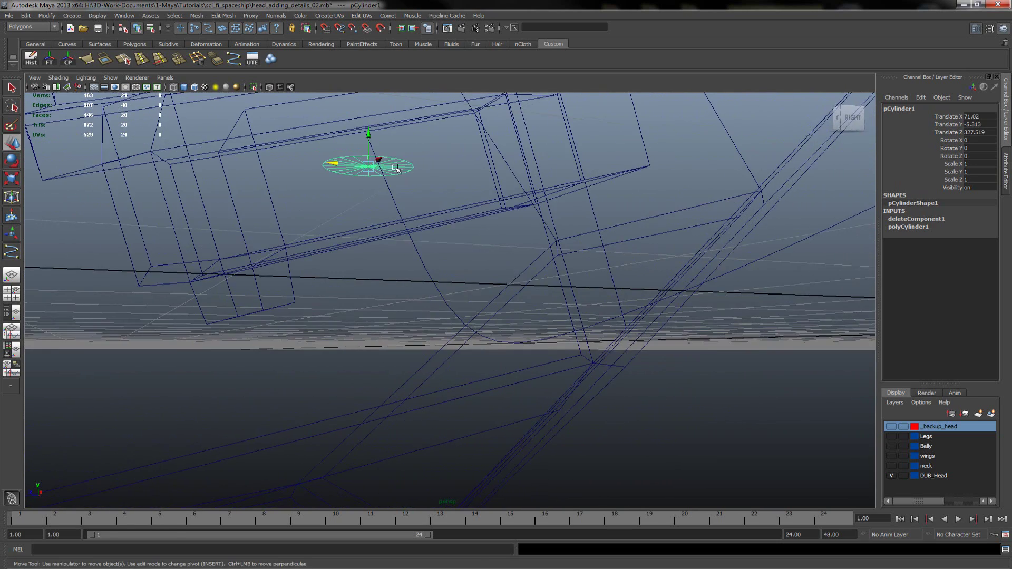
Step: Try snapping the disc along Z to another point of the block detail, at Translate Z 324.16
middle_click_drag(383, 208, 379, 246, "alt")
right_click_drag(380, 246, 390, 269, "alt")
key("v")
middle_click_drag(305, 132, 306, 134)
key("v")
left_click_drag(311, 196, 370, 161, "alt")
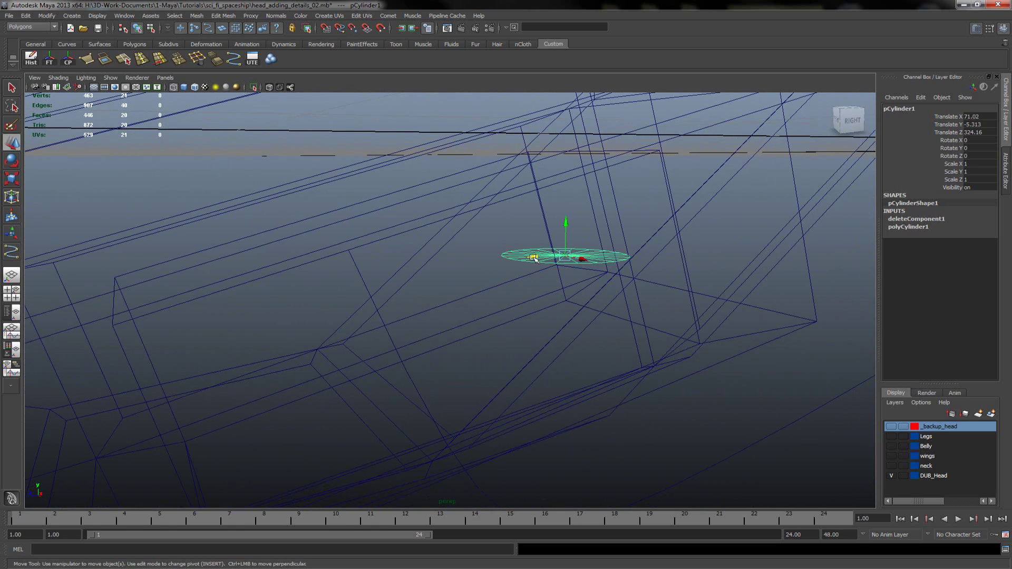
Step: Align the disc with the curve's start at Translate Y -5.134 and Translate Z 328.045
left_click_drag(534, 258, 352, 222)
left_click_drag(313, 283, 383, 347, "alt")
middle_click_drag(383, 348, 411, 274, "alt")
left_click_drag(411, 274, 541, 340, "alt")
left_click_drag(616, 376, 522, 344, "alt")
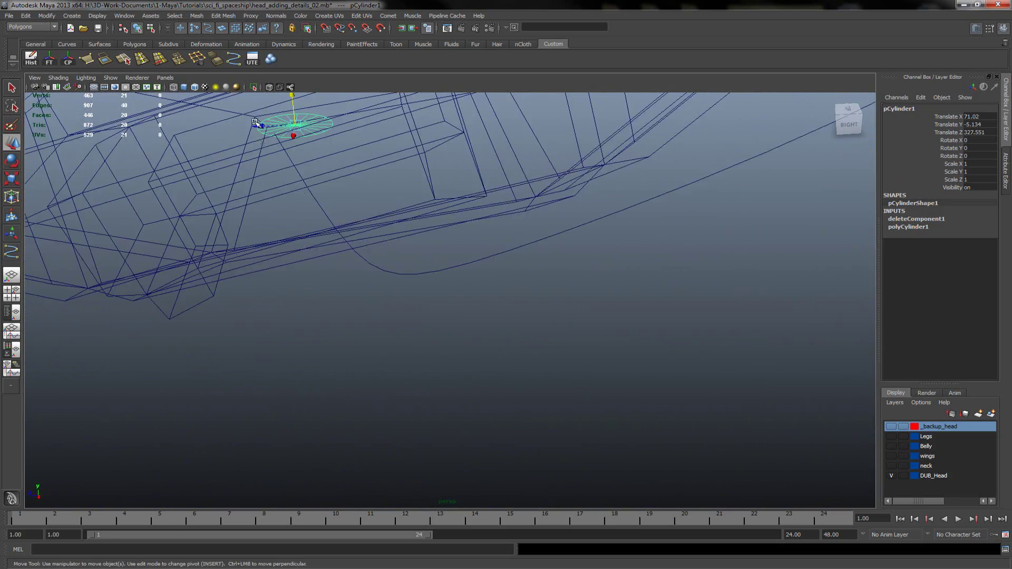
left_click_drag(261, 125, 240, 126)
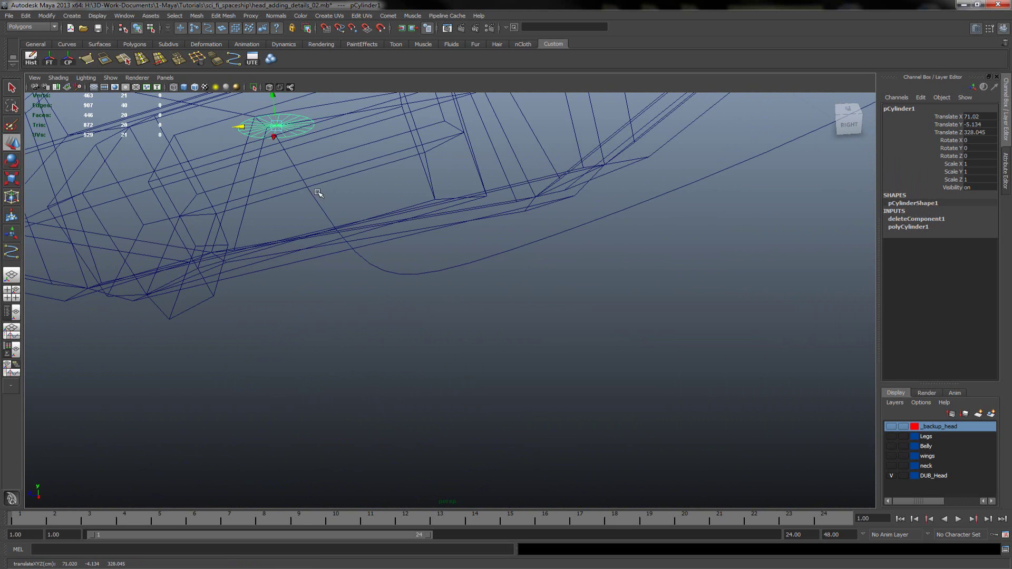
Step: Move the disc along Z to 327.573 at the start of the cable curve and select all its faces
left_click_drag(310, 159, 313, 196, "alt")
left_click_drag(321, 142, 362, 152)
right_click_drag(360, 149, 369, 142)
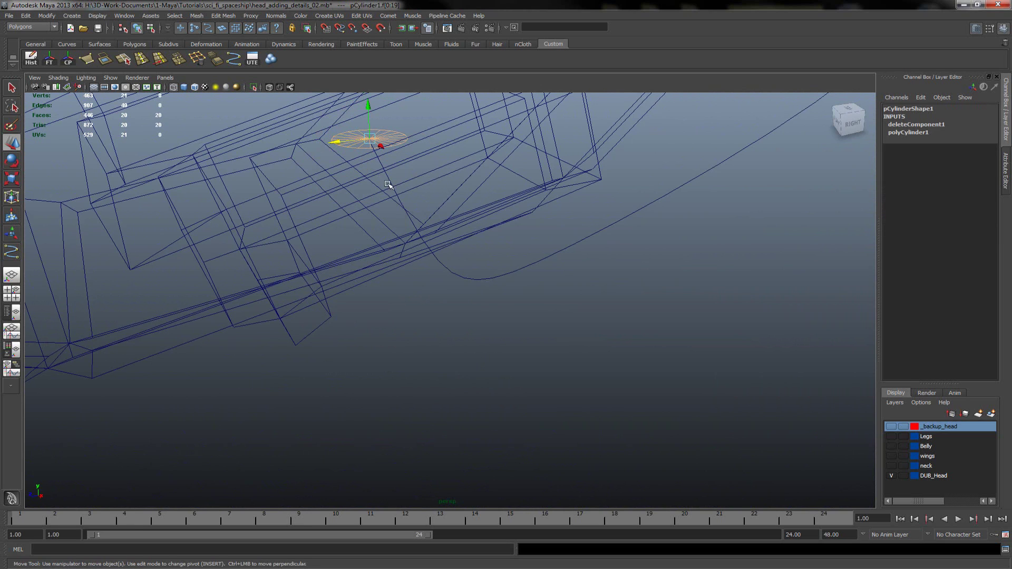
Step: Add the cable curve to the disc's face selection and open the Extrude Face options
key("Delete")
scroll(391, 213, "up", 5)
key("ctrl+z")
scroll(391, 210, "down", 3)
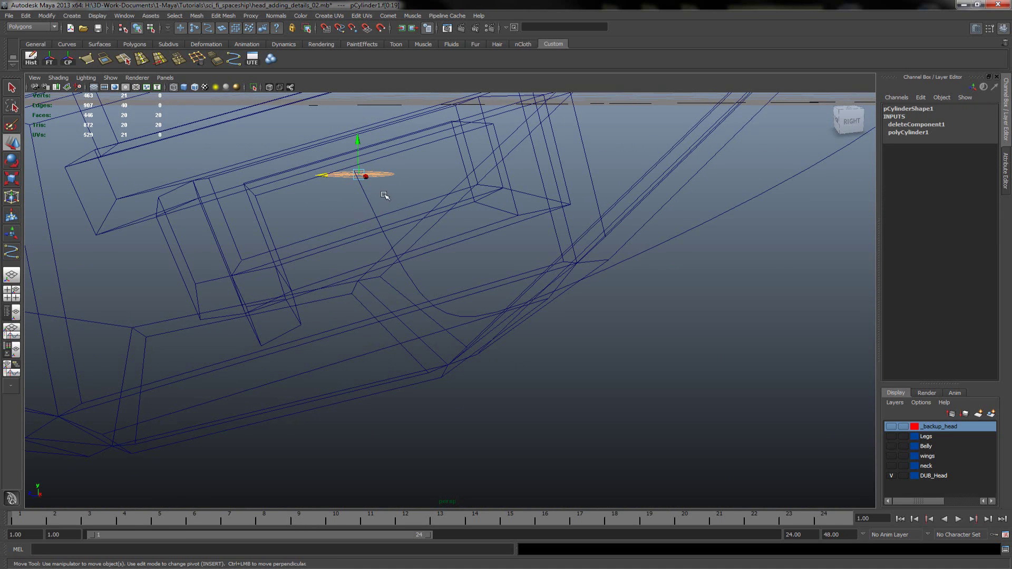
left_click(382, 196)
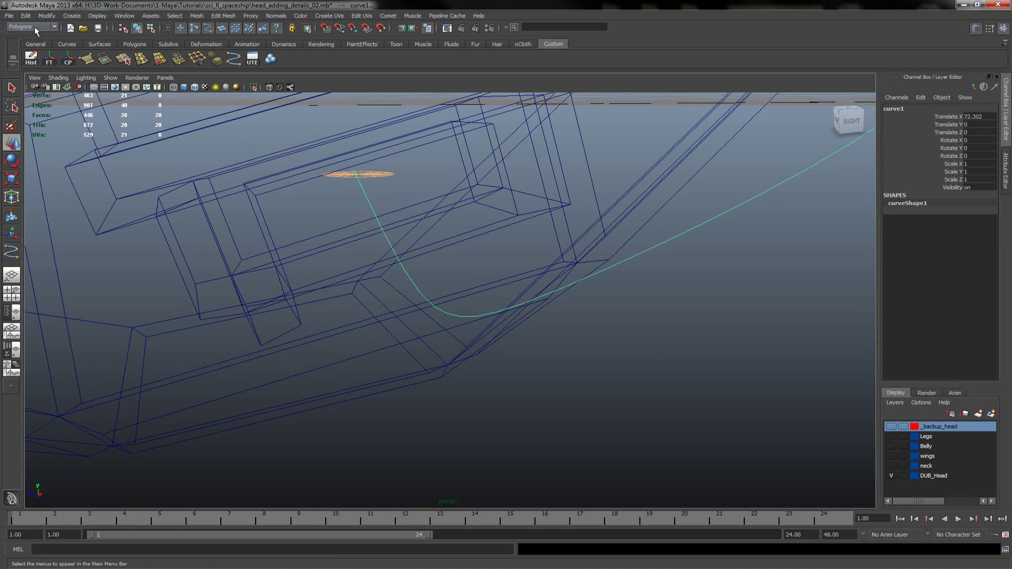
left_click(224, 16)
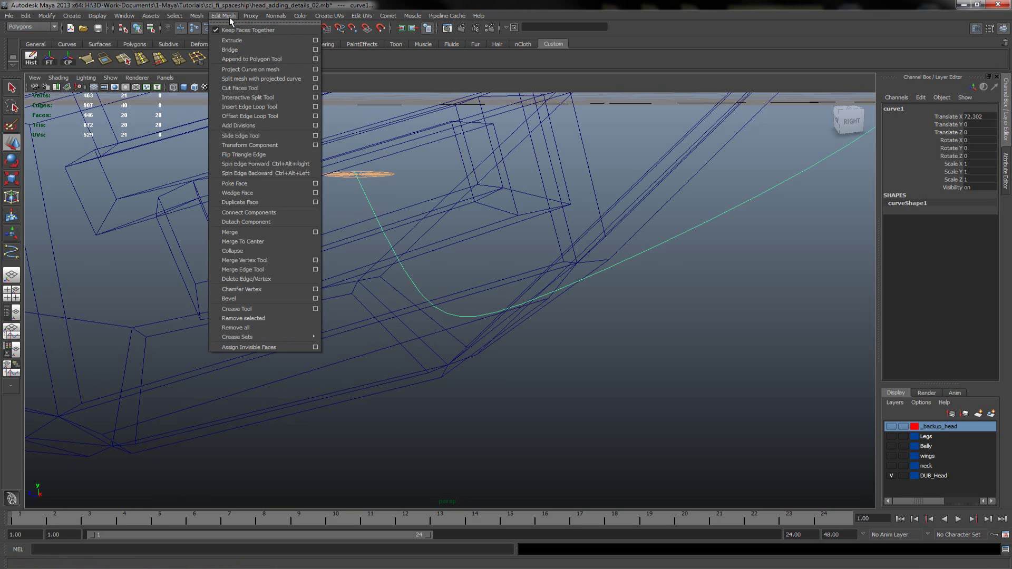
left_click(315, 42)
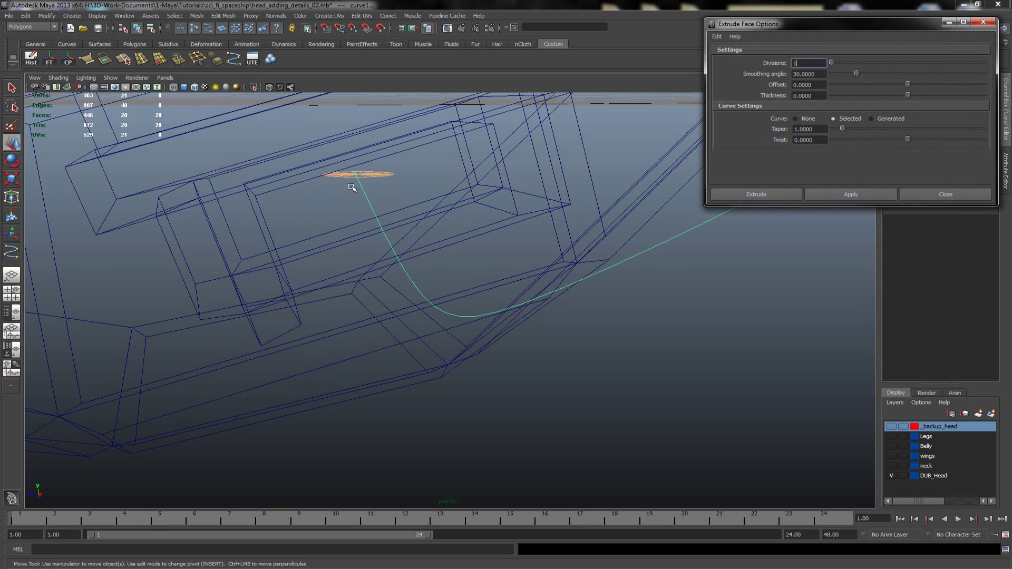
Step: Reset the Extrude Face settings and extrude the disc's faces along the selected curve with 1 division
left_click_drag(857, 32, 833, 101)
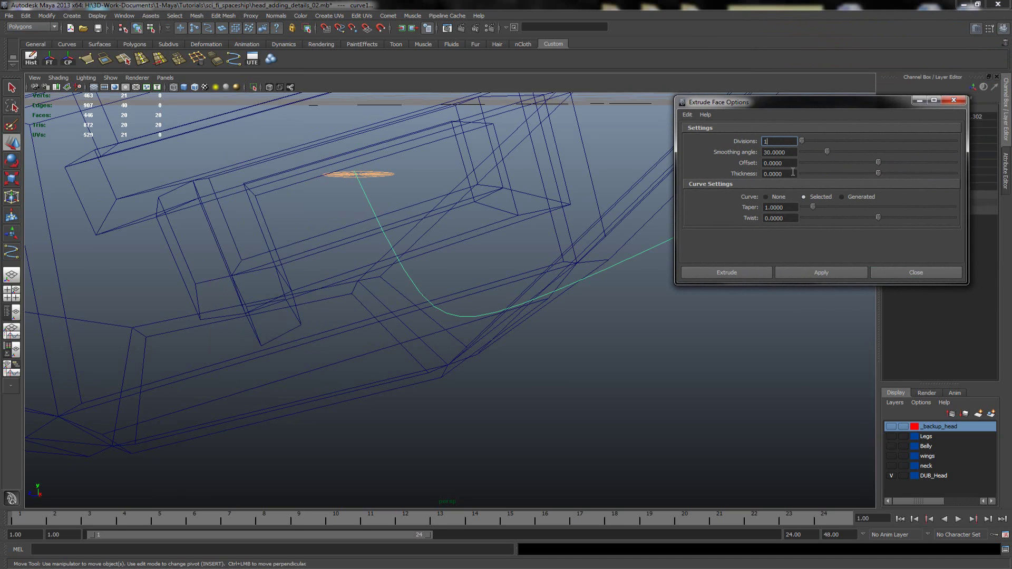
left_click(686, 114)
left_click(693, 134)
left_click(826, 274)
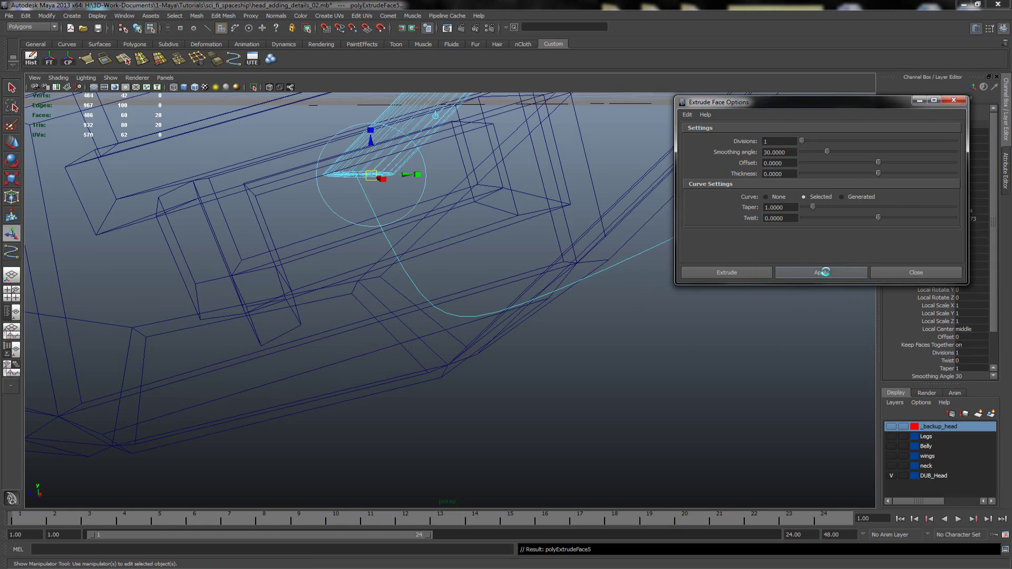
left_click(915, 272)
Step: Set the extrusion's Divisions to 25 so the cable follows the curve
left_click_drag(621, 280, 266, 349, "alt")
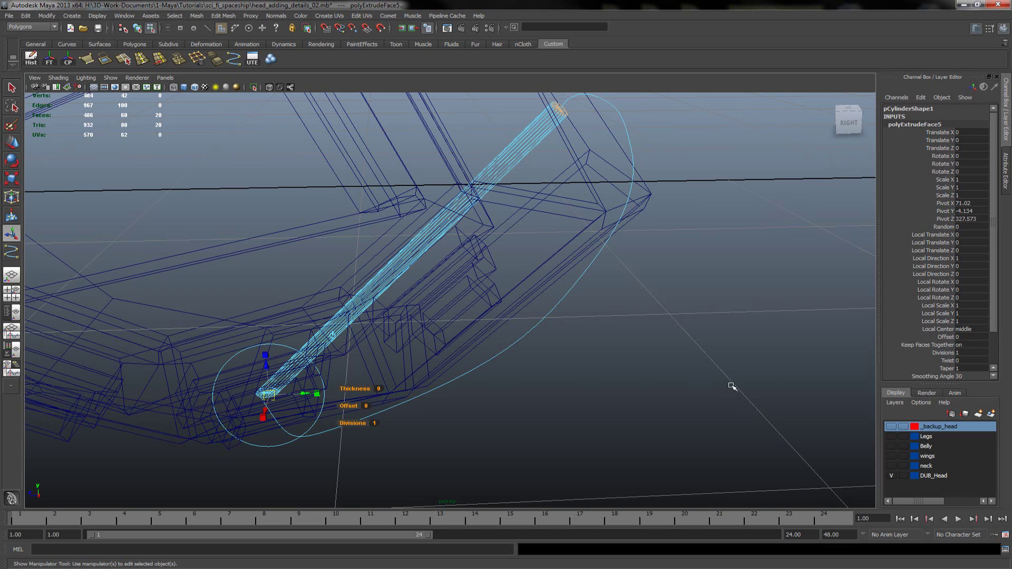
left_click(939, 354)
middle_click_drag(600, 354, 866, 365)
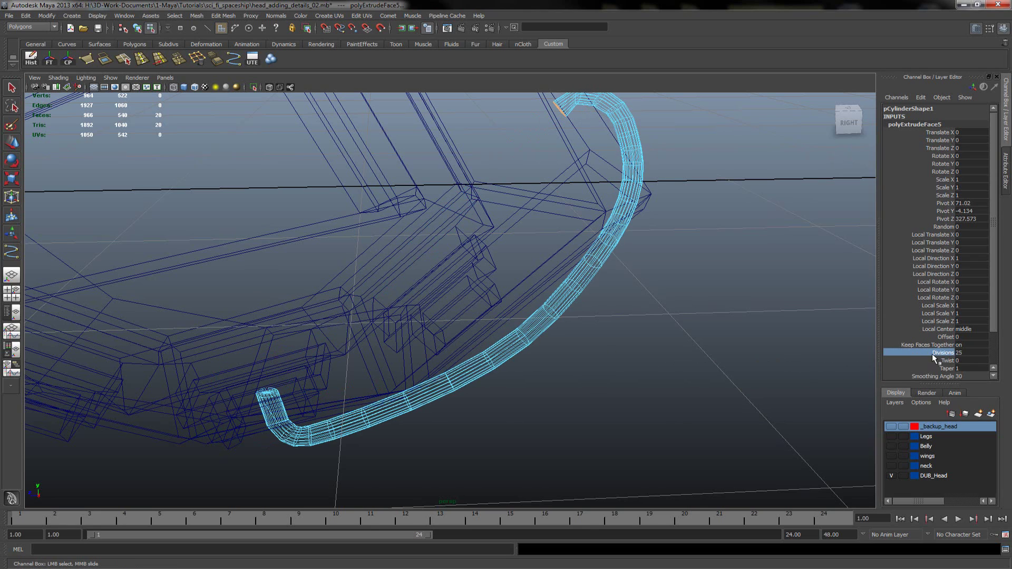
left_click_drag(626, 385, 601, 358, "alt")
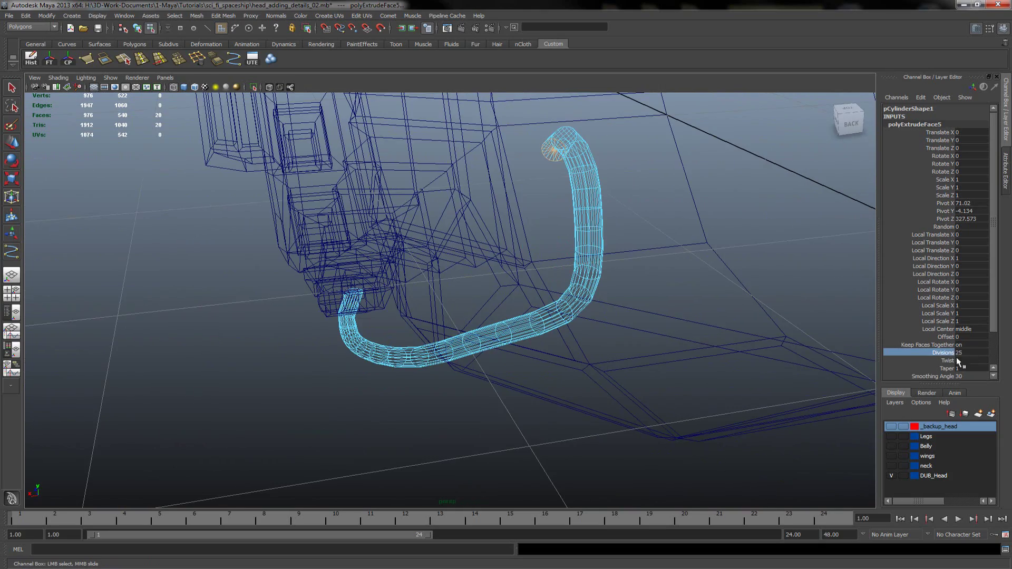
left_click_drag(518, 397, 600, 324, "alt")
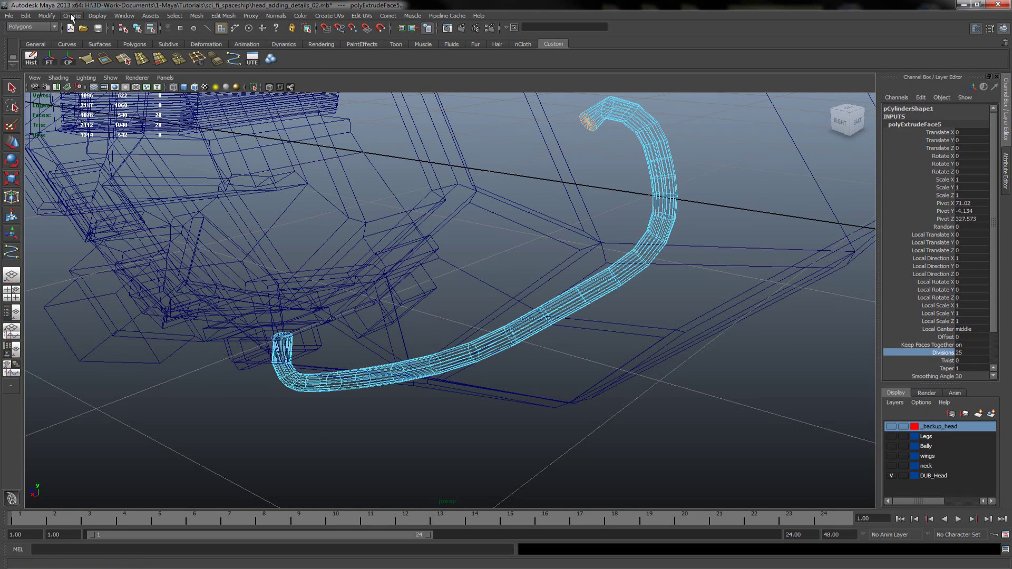
left_click_drag(503, 323, 590, 310, "alt")
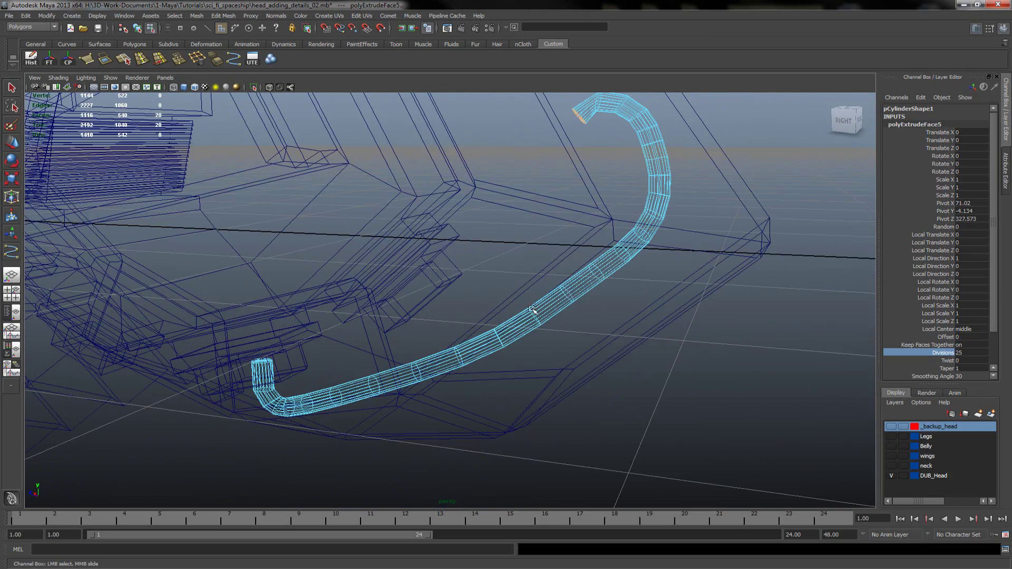
left_click_drag(514, 320, 587, 330, "alt")
Step: Try a Twist of 16.043 on the cable extrusion and return Twist to 0
left_click(949, 361)
middle_click_drag(741, 350, 749, 370)
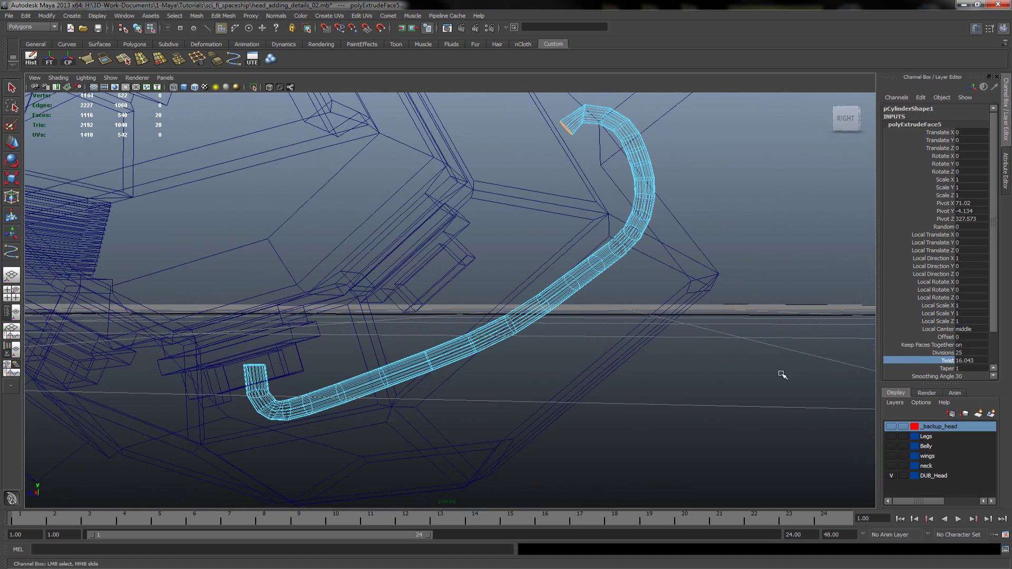
double_click(964, 360)
type("0")
key("Return")
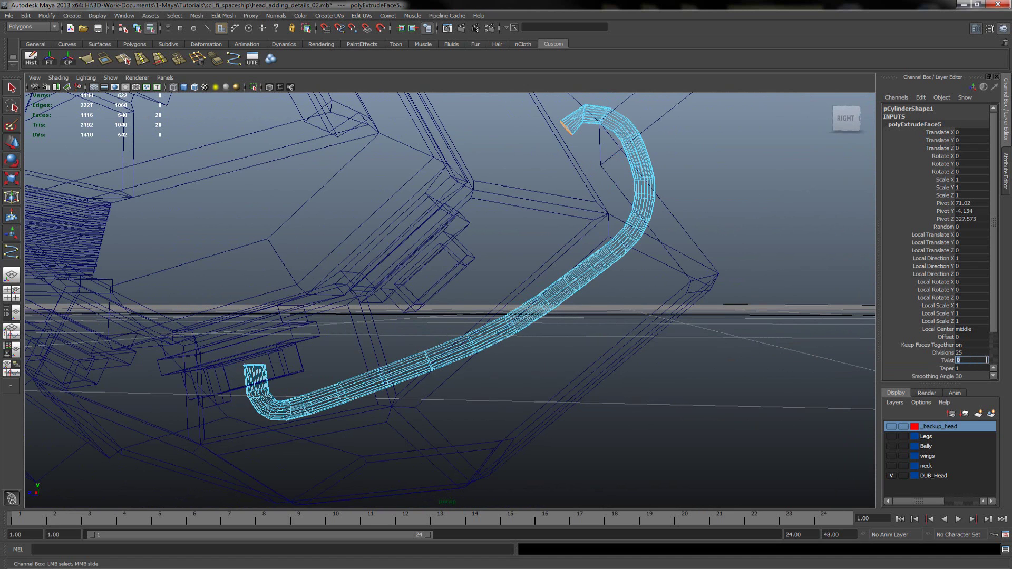
Step: Set the cable extrusion's Taper to 2 and show the model shaded
left_click(948, 369)
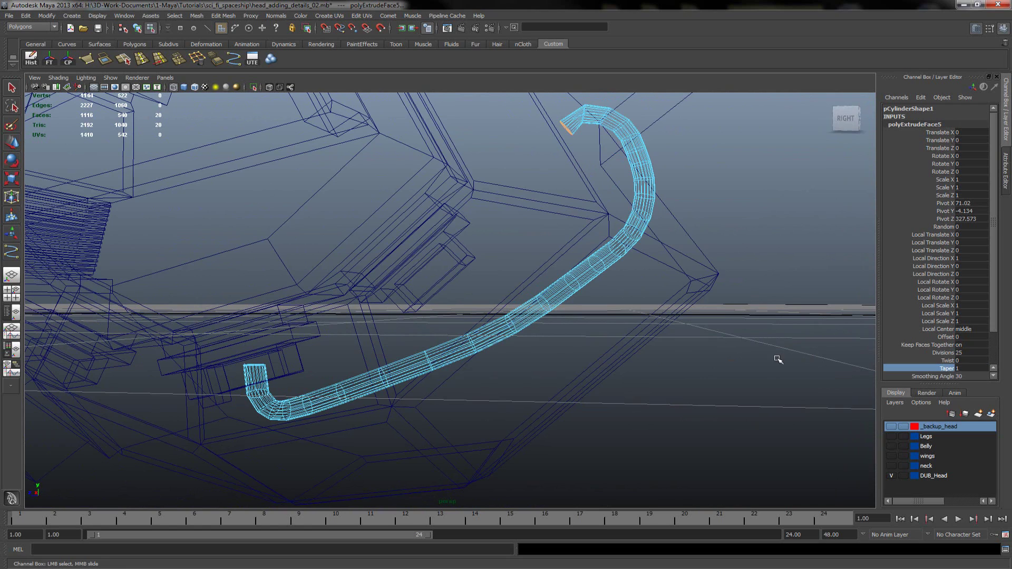
mouse_move(697, 350)
middle_mouse_down()
mouse_move(729, 350)
mouse_move(695, 345)
middle_mouse_up()
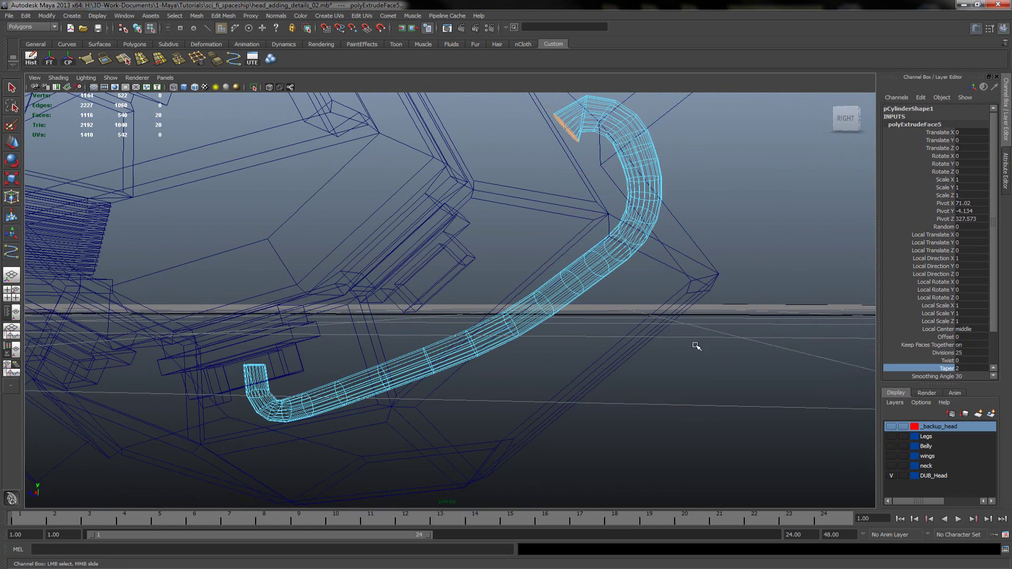
scroll(697, 347, "down", 3)
mouse_move(698, 346)
left_mouse_down("alt")
mouse_move(480, 324)
mouse_move(534, 337)
mouse_move(521, 331)
left_mouse_up("alt")
key("5")
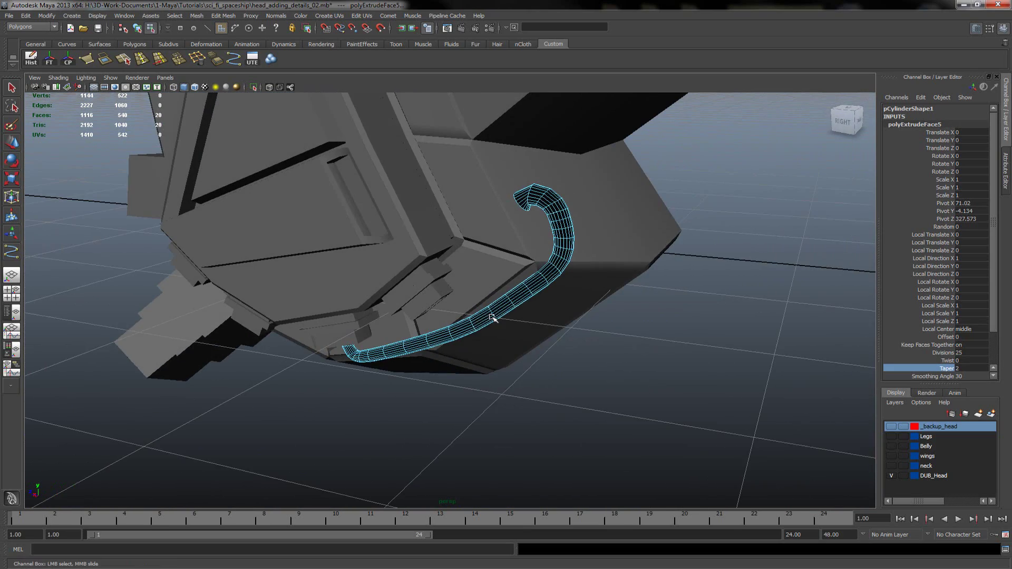
Step: Select the whole cable as an object and reverse its normals
right_click_drag(492, 317, 534, 306)
key("q")
left_click(505, 314)
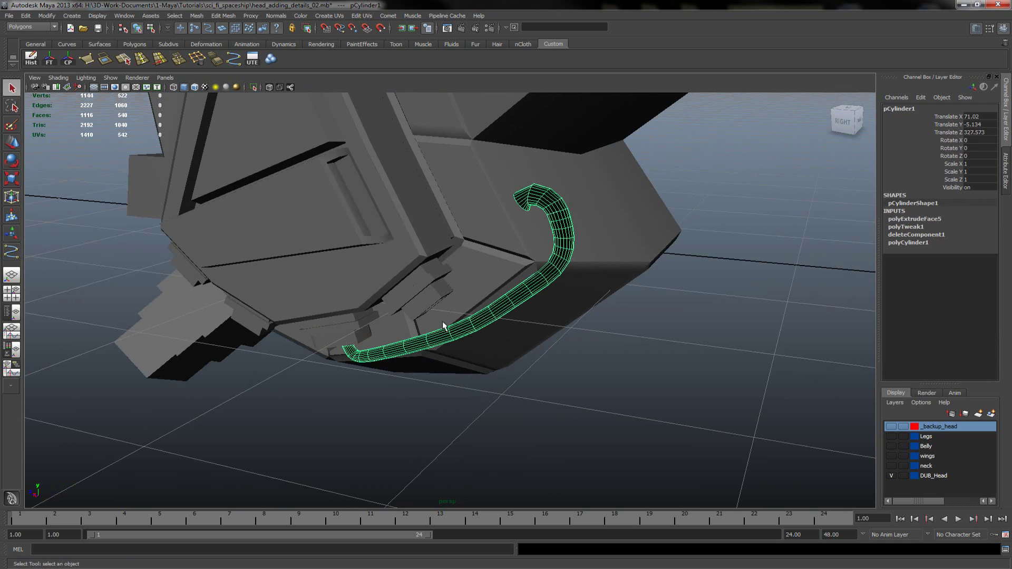
left_click_drag(433, 337, 267, 7, "alt")
left_click(276, 16)
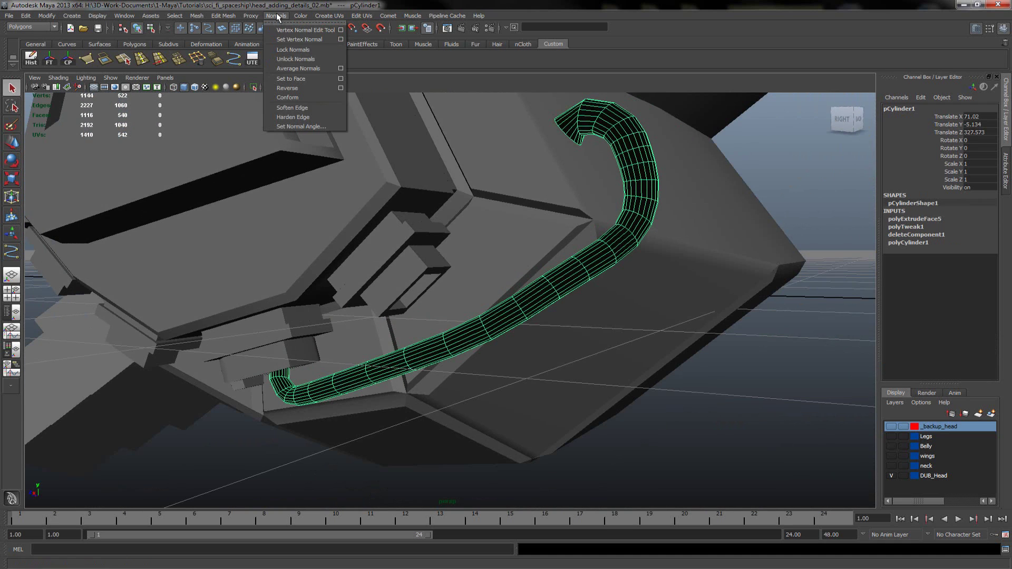
left_click(295, 89)
key("w")
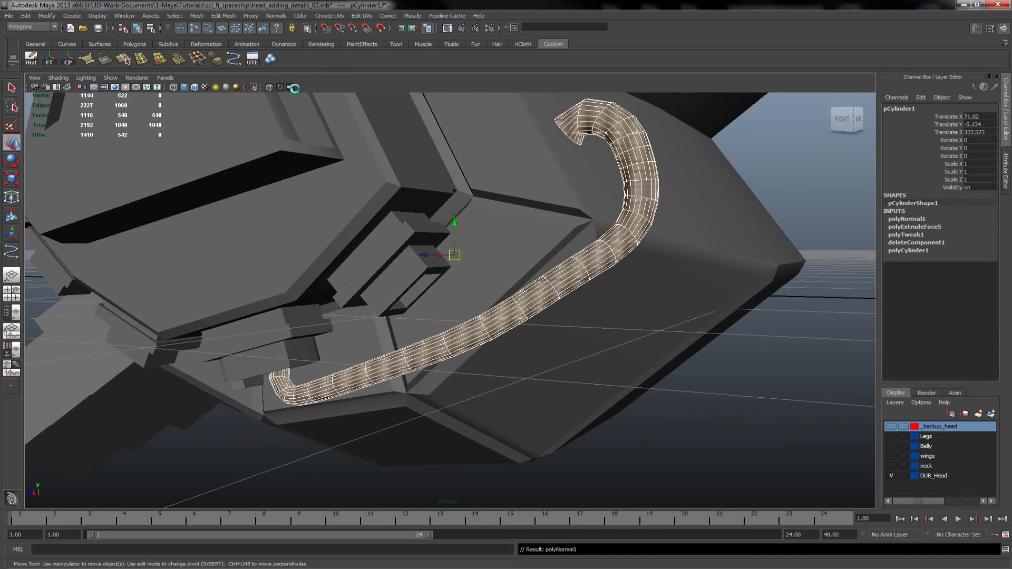
right_click_drag(535, 293, 573, 283)
key("q")
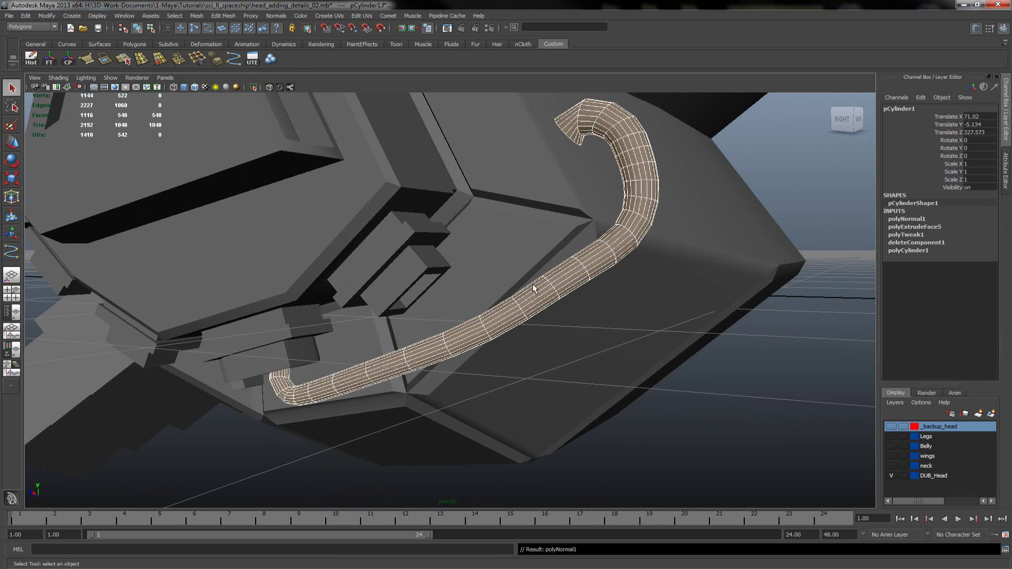
Step: Delete the construction history on all objects and select the cable's guide curve in wireframe display
key("4")
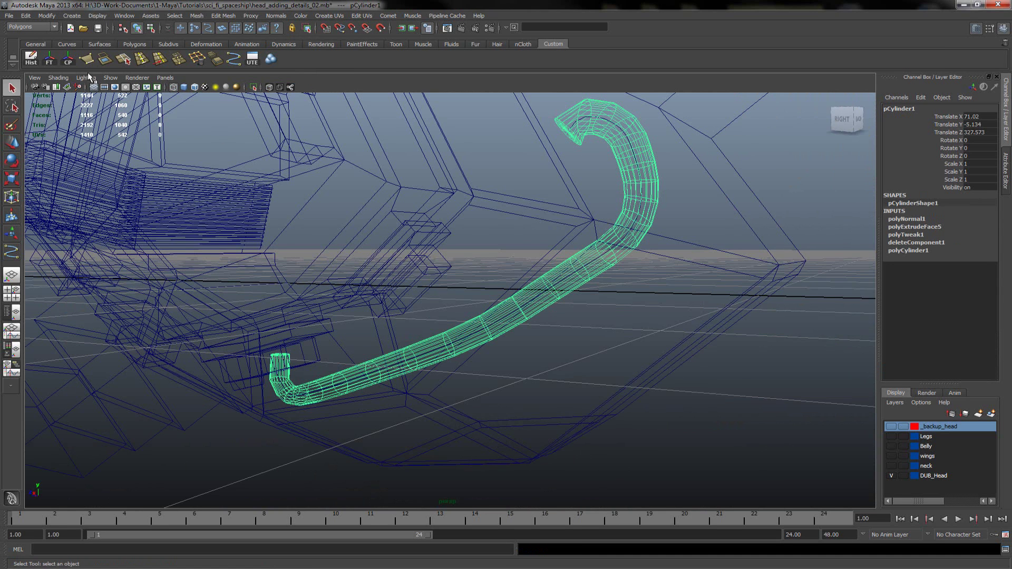
left_click(31, 58)
right_click_drag(352, 266, 928, 311, "alt")
left_click(676, 355)
scroll(665, 355, "down", 3)
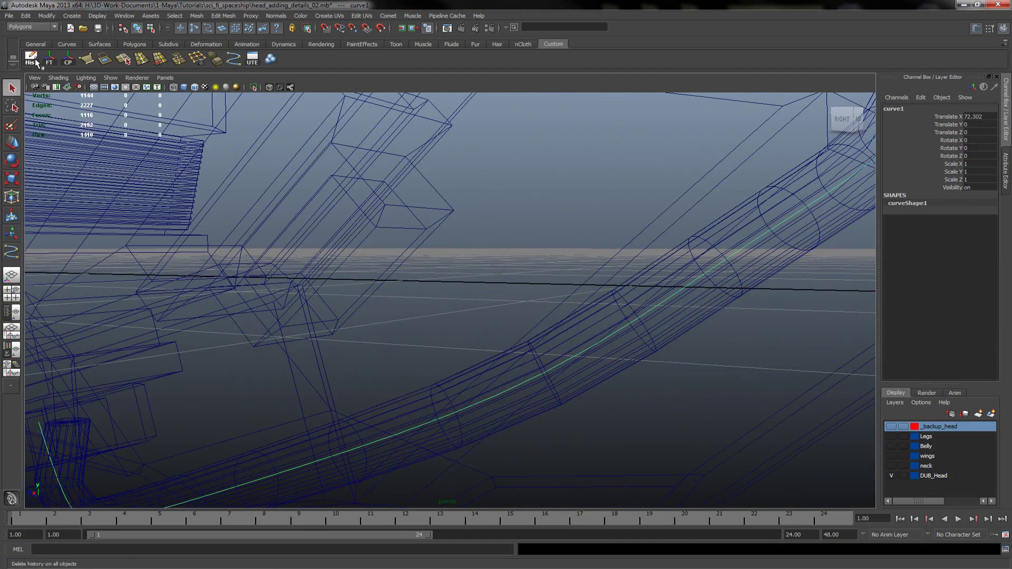
Step: Clear the selection and return the viewport to shaded display
key("f")
left_click(326, 303)
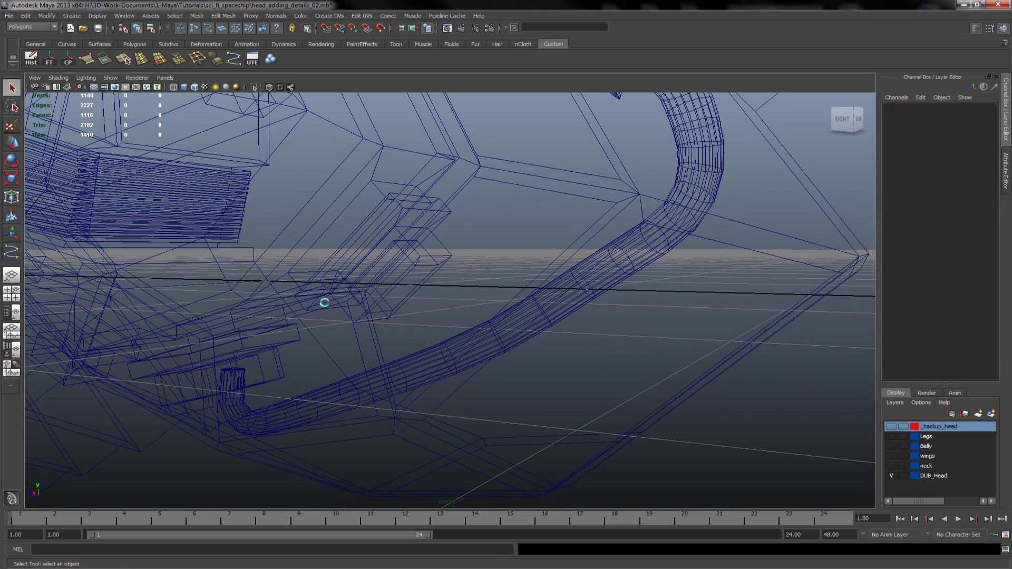
scroll(536, 394, "down", 5)
key("5")
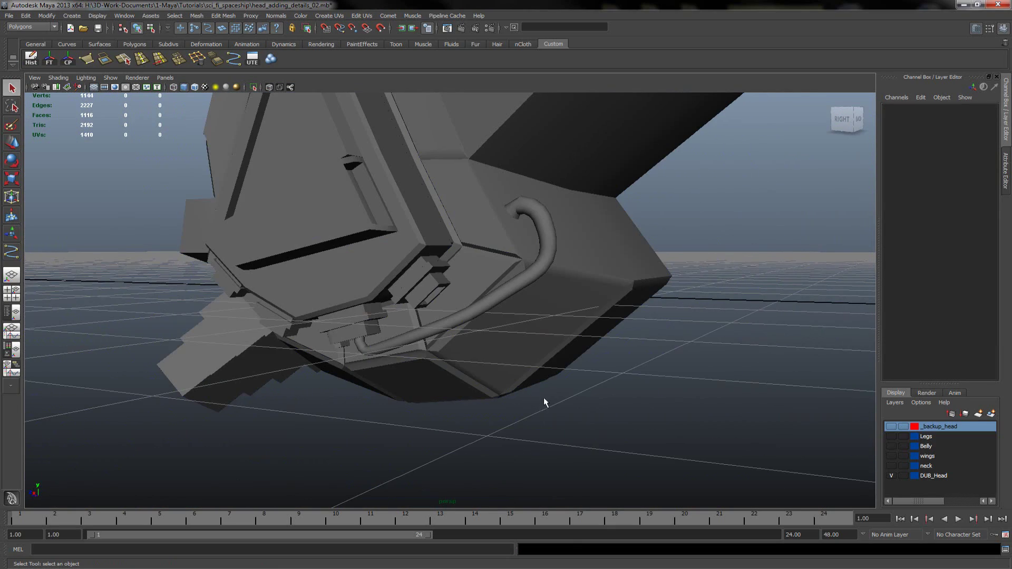
Step: Select the innermost stepped edge loop of the large block at the head's front and scale it slightly inward
mouse_move(552, 394)
left_mouse_down("alt")
mouse_move(464, 327)
mouse_move(459, 350)
mouse_move(484, 319)
mouse_move(619, 232)
mouse_move(603, 260)
left_mouse_up("alt")
left_click_drag(492, 241, 421, 349, "alt")
scroll(375, 223, "up", 5)
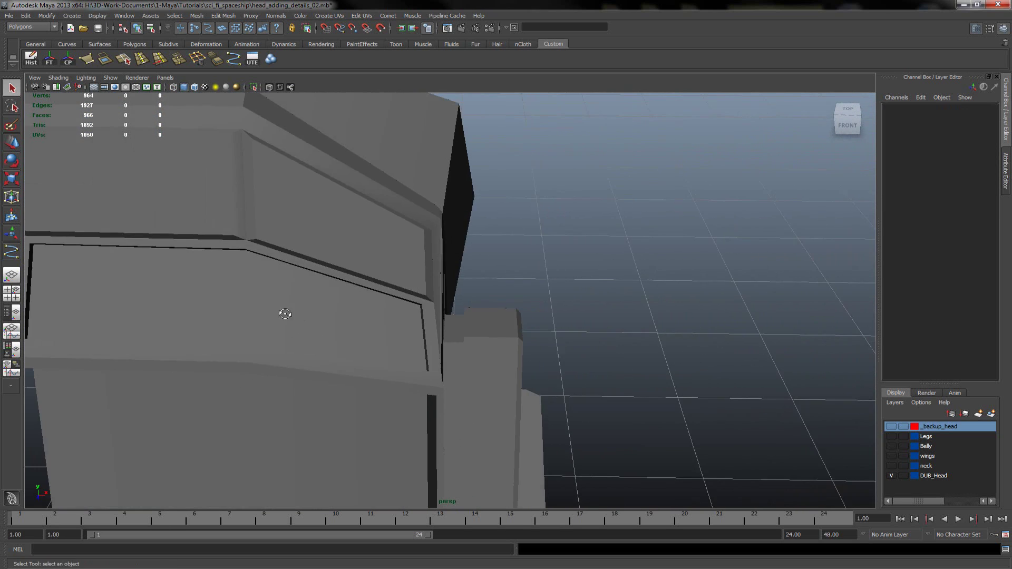
left_click_drag(269, 321, 147, 241, "alt")
left_click_drag(201, 278, 281, 240, "alt")
right_click_drag(293, 168, 287, 124)
double_click(302, 160)
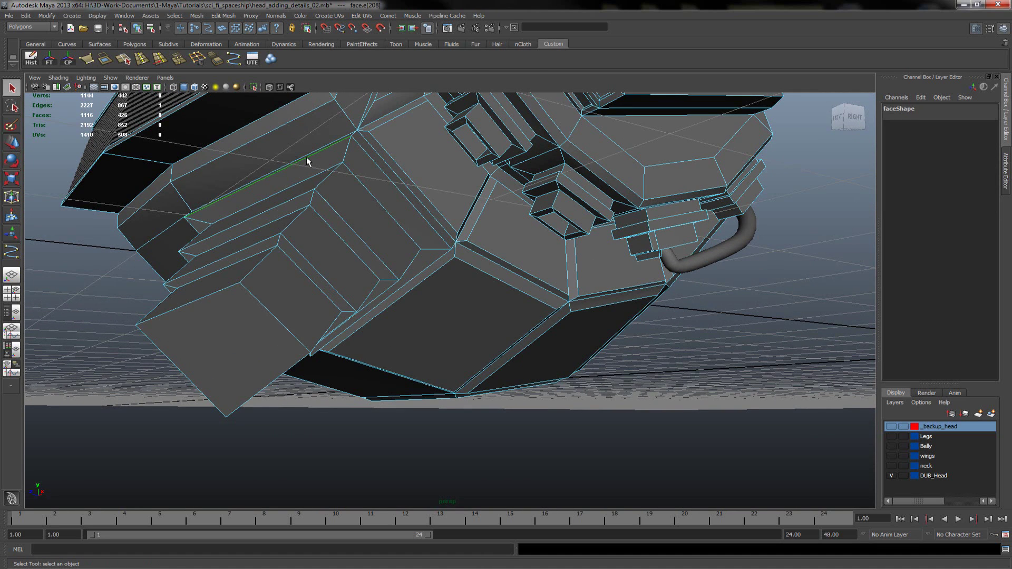
key("r")
left_click_drag(313, 254, 307, 253)
Step: Scale the second stepped edge loop of the front block uniformly inward
left_click(364, 189)
double_click(327, 203)
left_click_drag(286, 285, 275, 283)
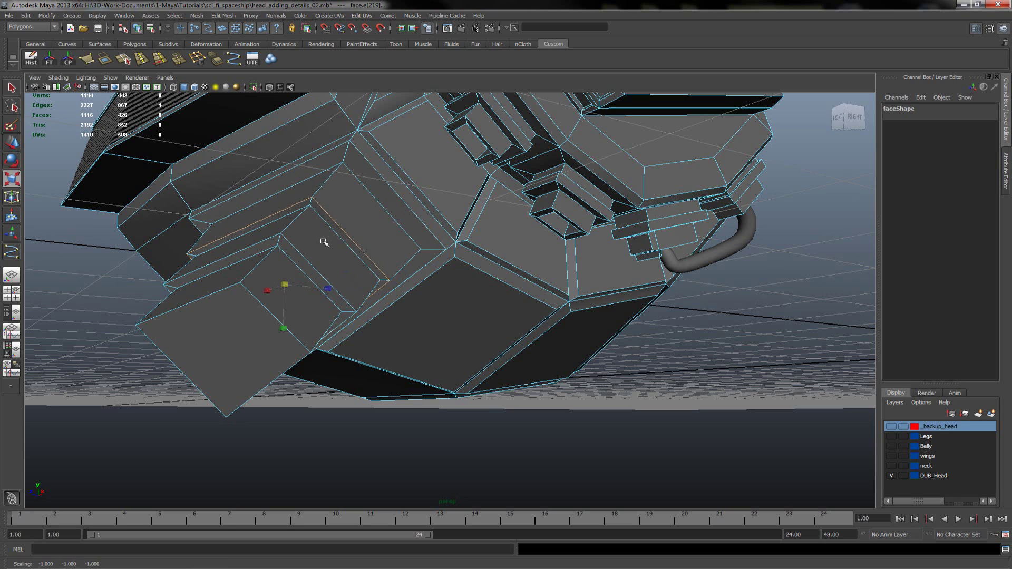
Step: Scale the next edge loop toward the front block's outer face uniformly to about 0.893
left_click(340, 237)
left_click_drag(345, 246, 336, 249)
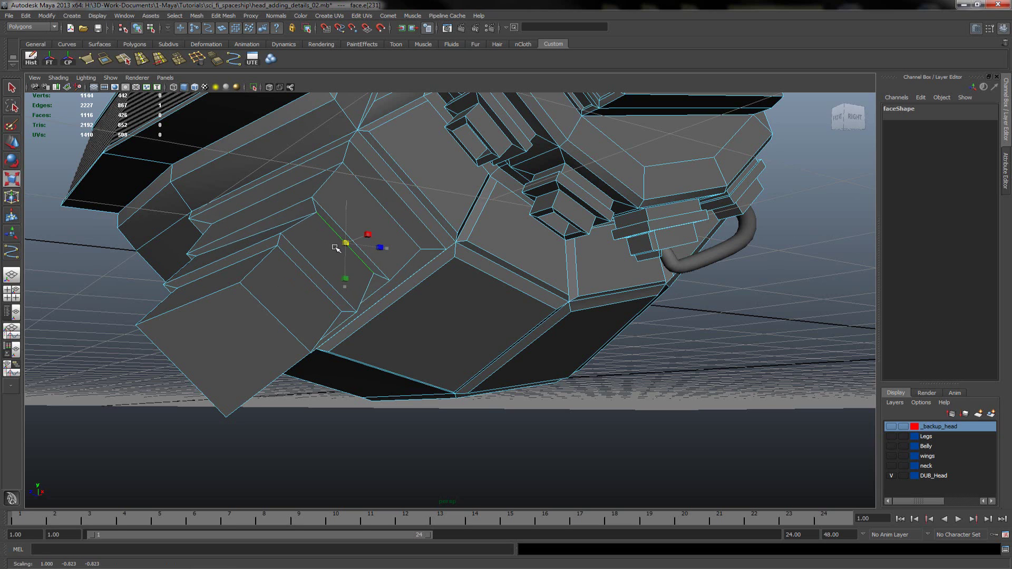
double_click(294, 214)
left_click_drag(307, 277, 299, 278, "alt")
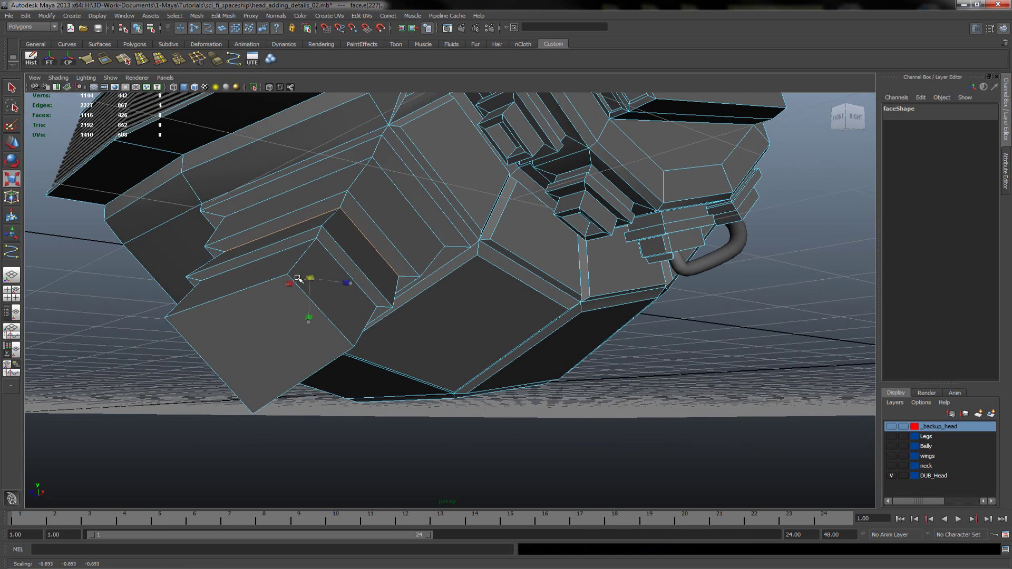
left_click(298, 278)
Step: Scale in the two edge loops nearest the front block's outer face, the first uniformly to about 0.904
double_click(293, 240)
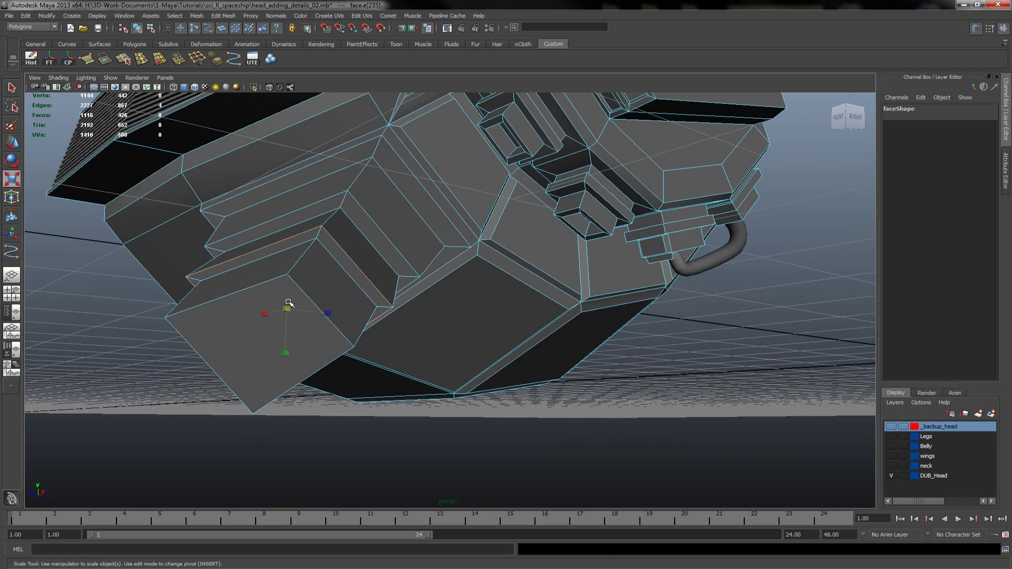
left_click_drag(287, 305, 275, 307)
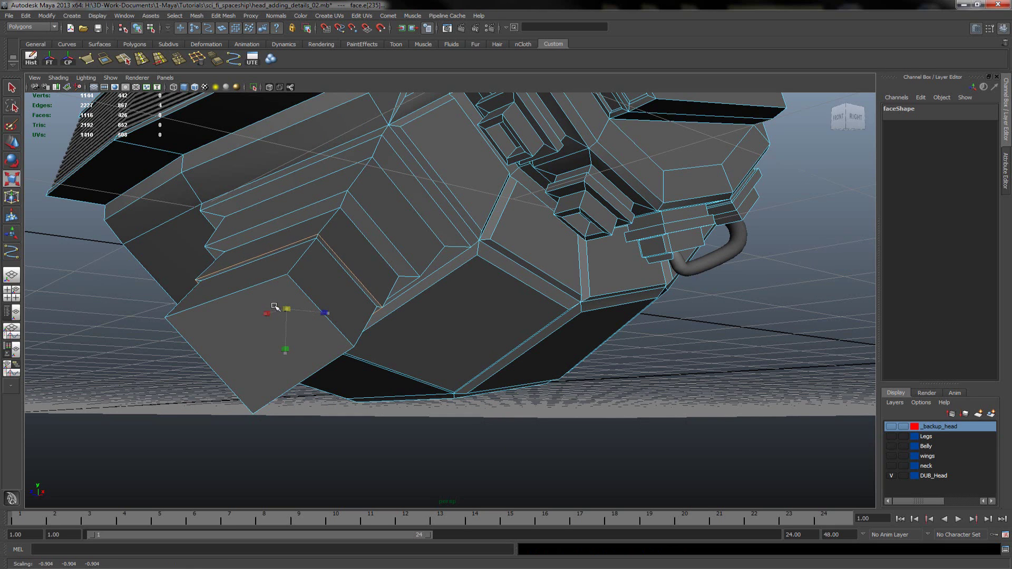
double_click(306, 244)
left_click_drag(288, 308, 264, 326)
Step: Scale the four border edges of the front block's outermost face uniformly inward, and return to object selection
left_click(330, 269)
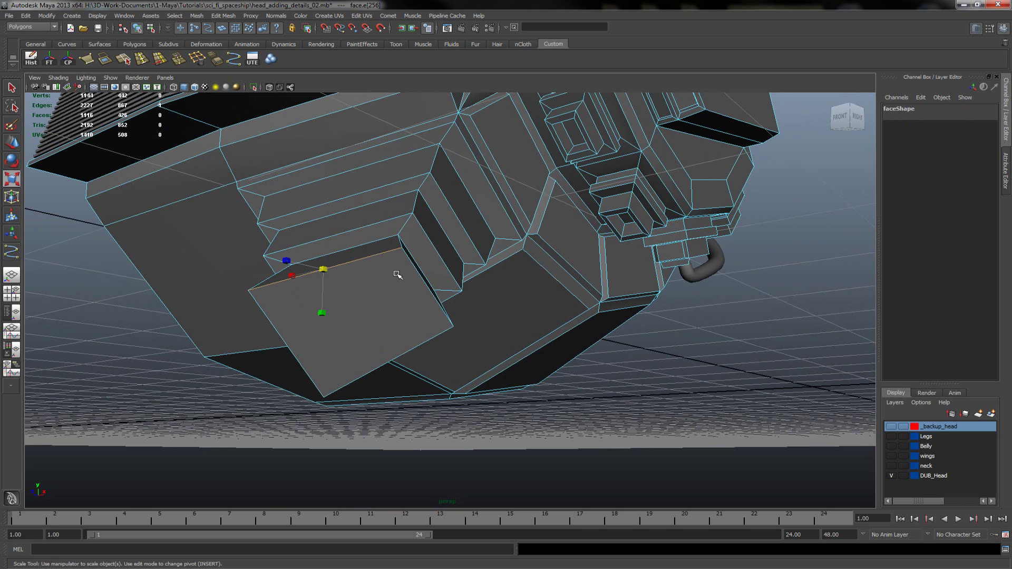
left_click(418, 275, "shift")
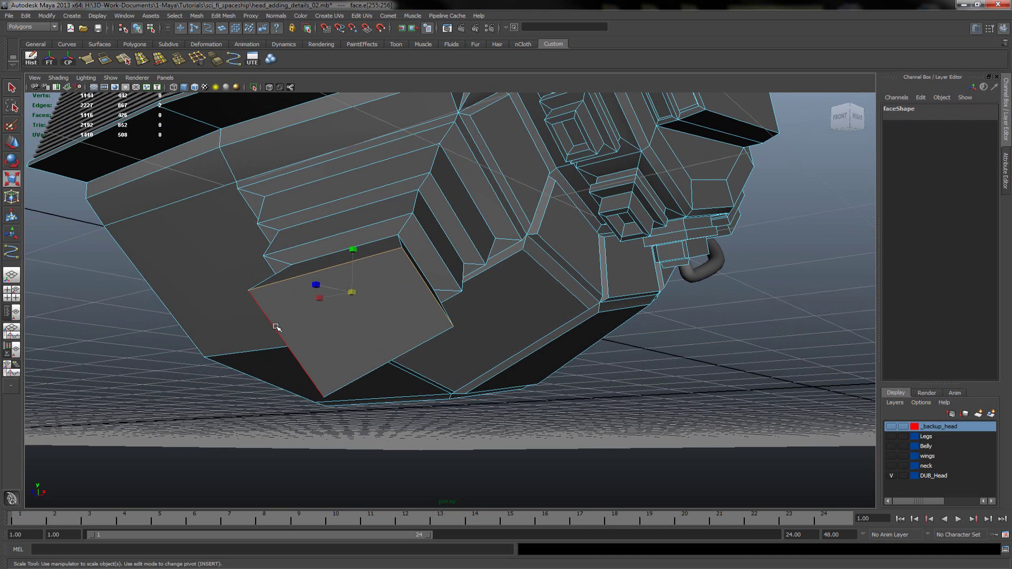
left_click(276, 326)
left_click_drag(361, 349, 372, 304, "alt")
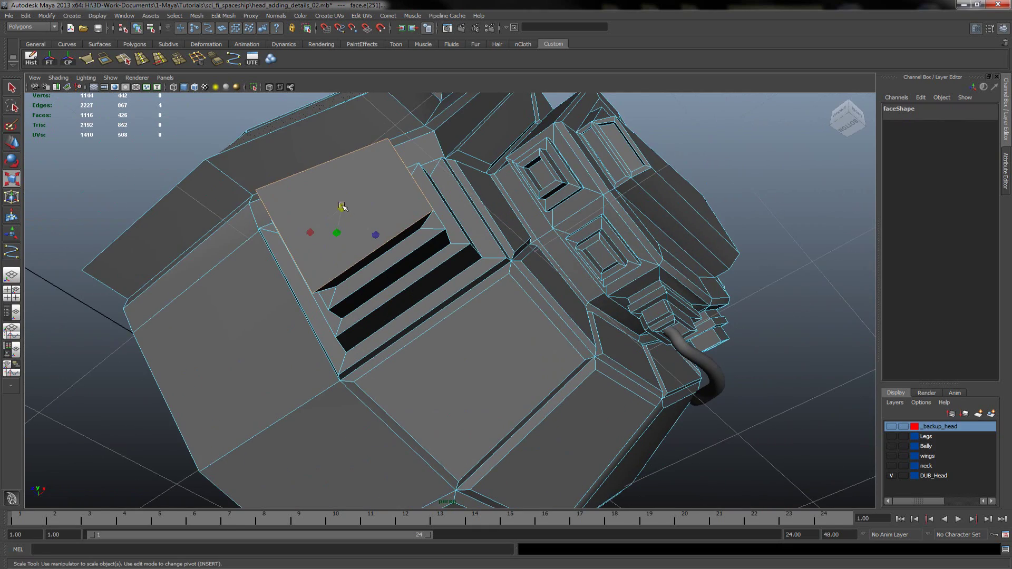
left_click_drag(342, 209, 301, 286)
key("q")
right_click_drag(349, 285, 358, 286)
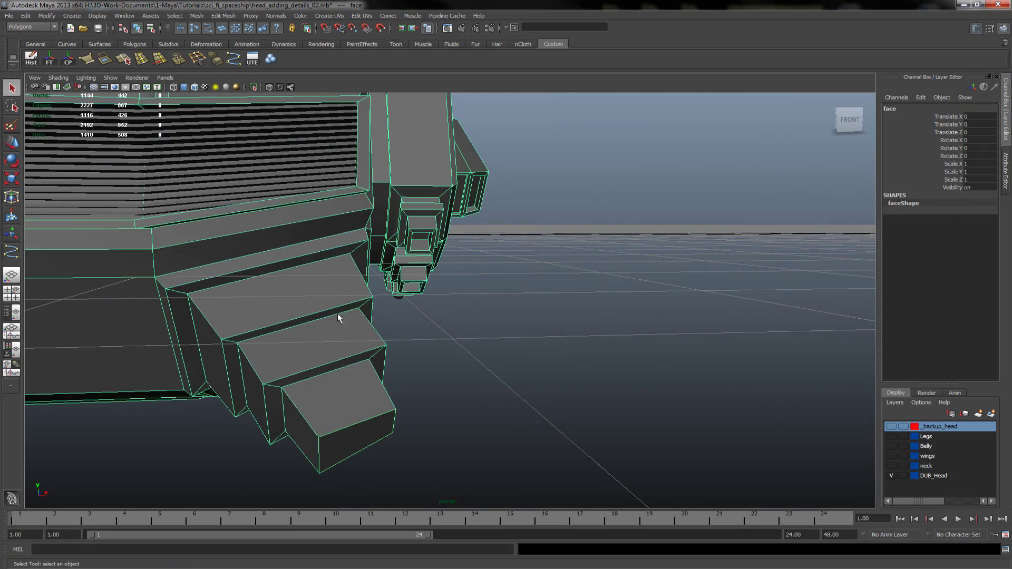
Step: Make the neck layer visible, inspect the detailed head against the neck from several angles, and save the scene
left_click_drag(382, 313, 441, 293, "alt")
left_click_drag(403, 337, 354, 260, "alt")
left_click_drag(437, 129, 400, 244, "alt")
left_click_drag(505, 332, 454, 247, "alt")
left_click_drag(514, 203, 363, 235, "alt")
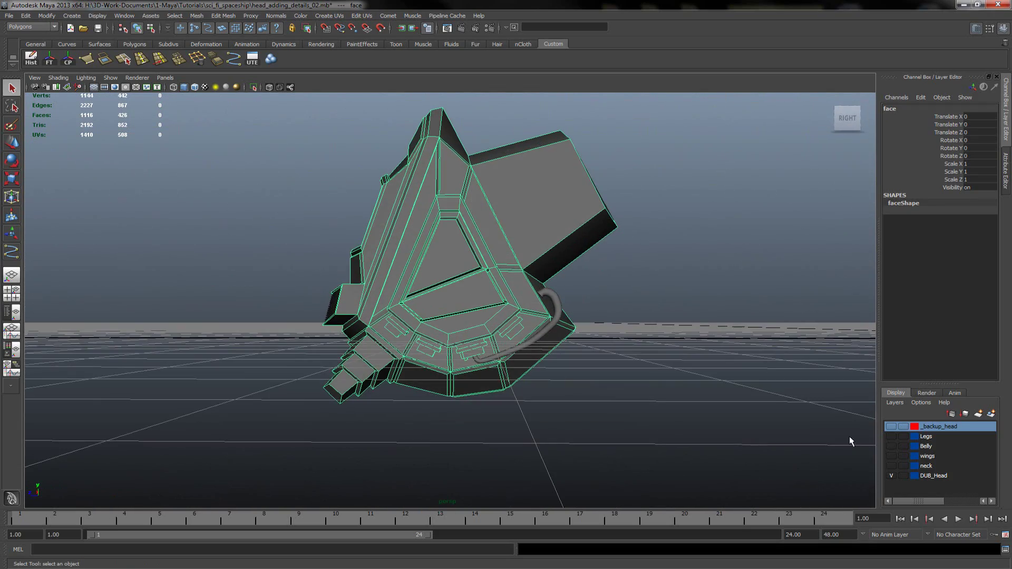
left_click(891, 466)
left_click_drag(443, 238, 507, 367, "alt")
left_click_drag(592, 321, 559, 290, "alt")
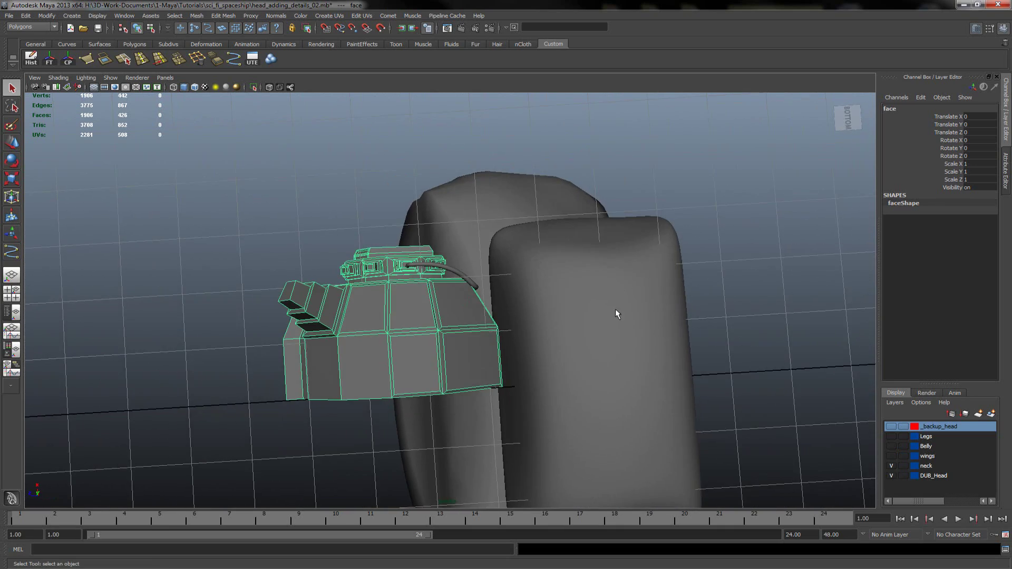
left_click_drag(438, 255, 545, 241, "alt")
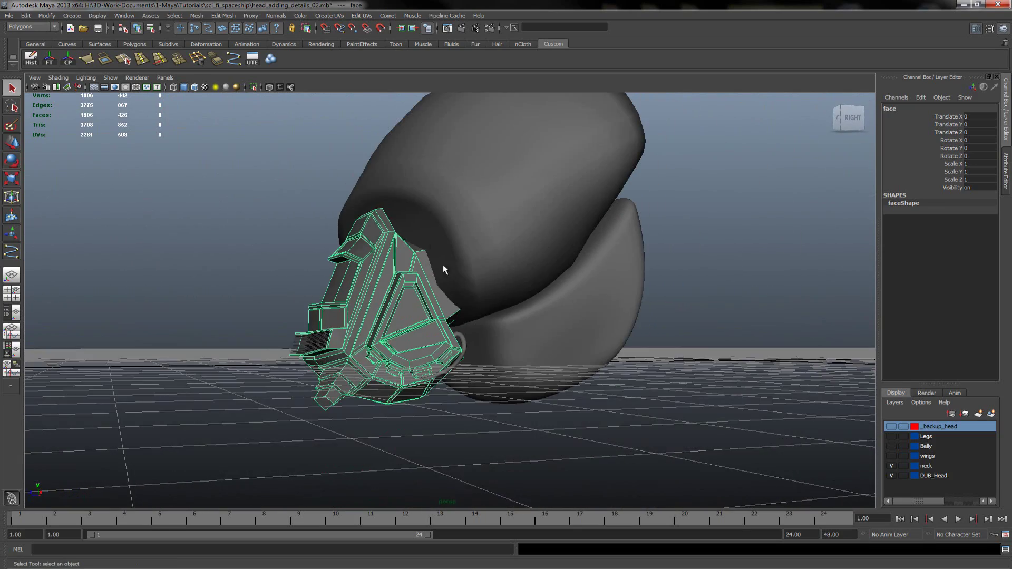
left_click_drag(430, 246, 436, 211, "alt")
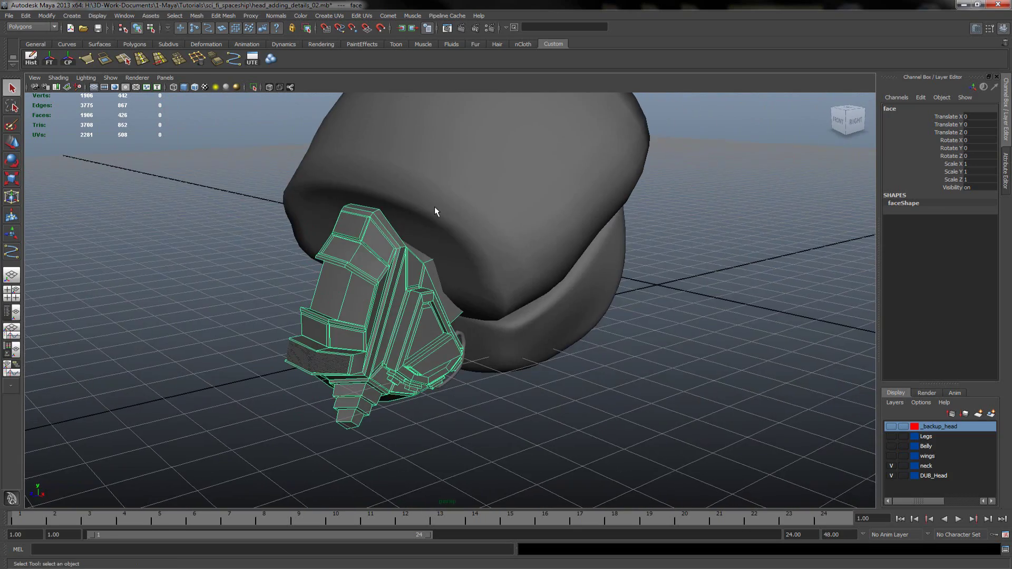
left_click(98, 28)
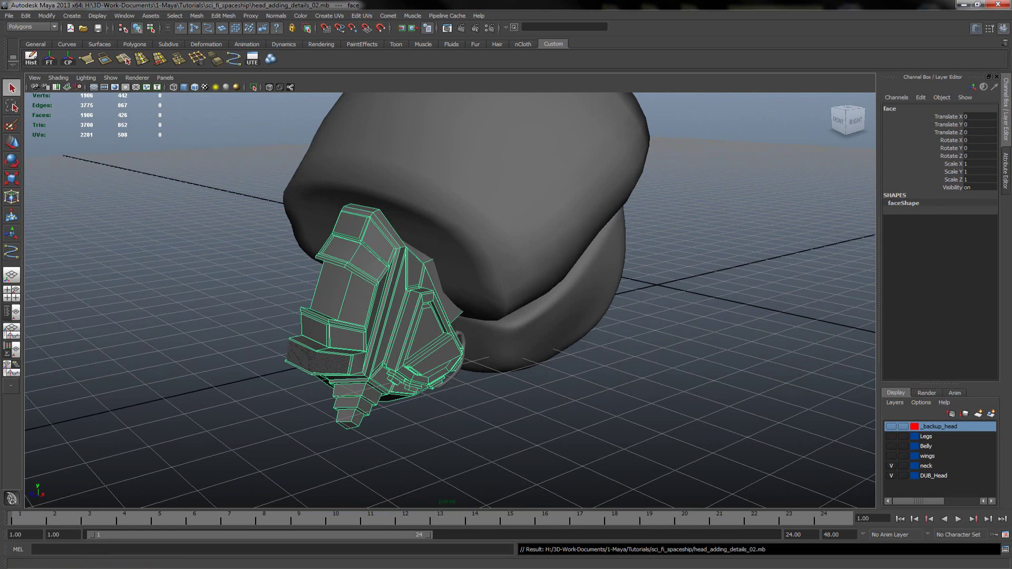